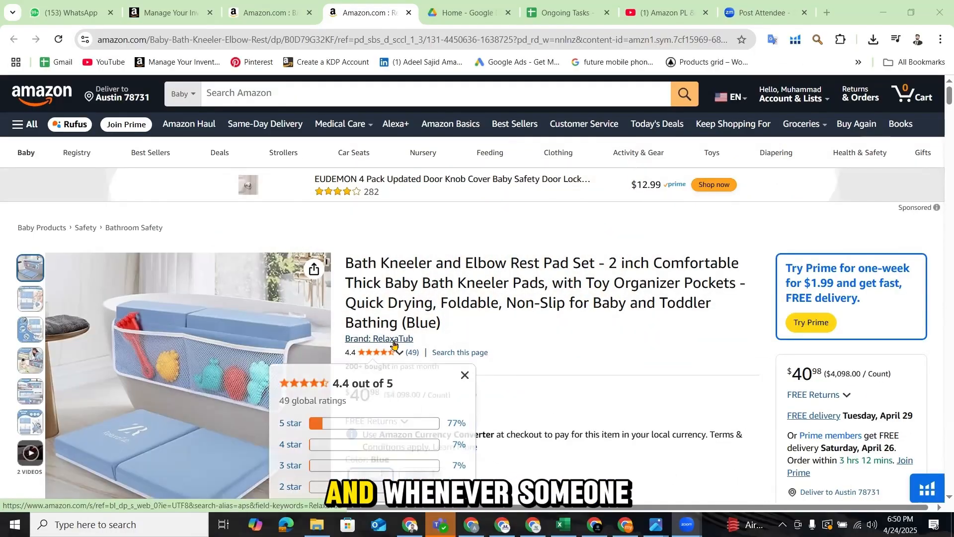
# Open the RelaxaTub brand link from the bath kneeler listing and look through the mixed-brand search results.
pyautogui.click(446, 295)
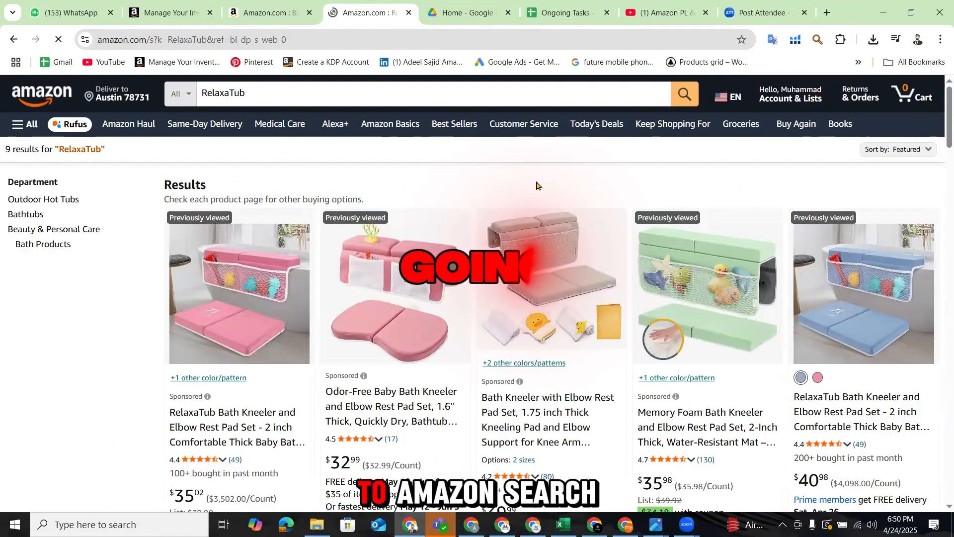
pyautogui.scroll(-1, 526, 274)
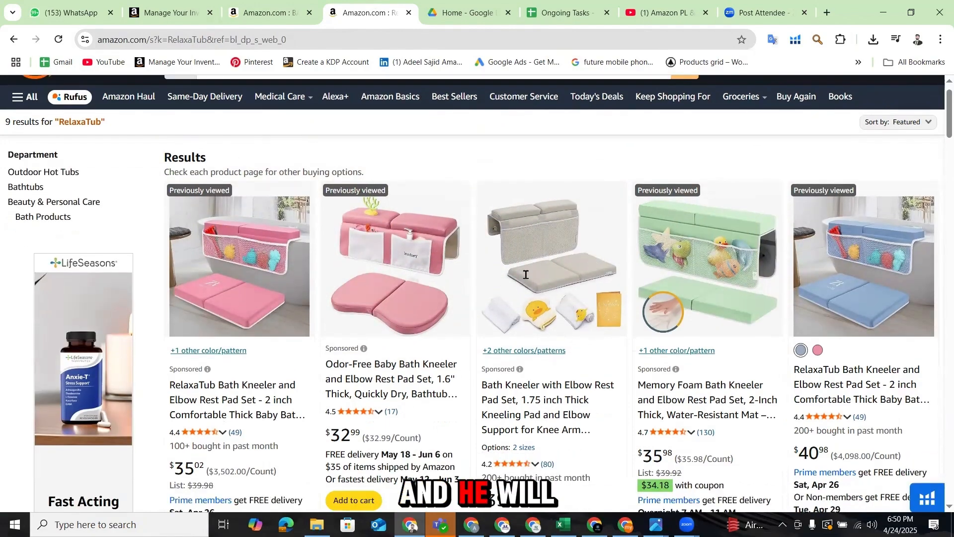
pyautogui.scroll(-10, 526, 275)
pyautogui.scroll(5, 442, 268)
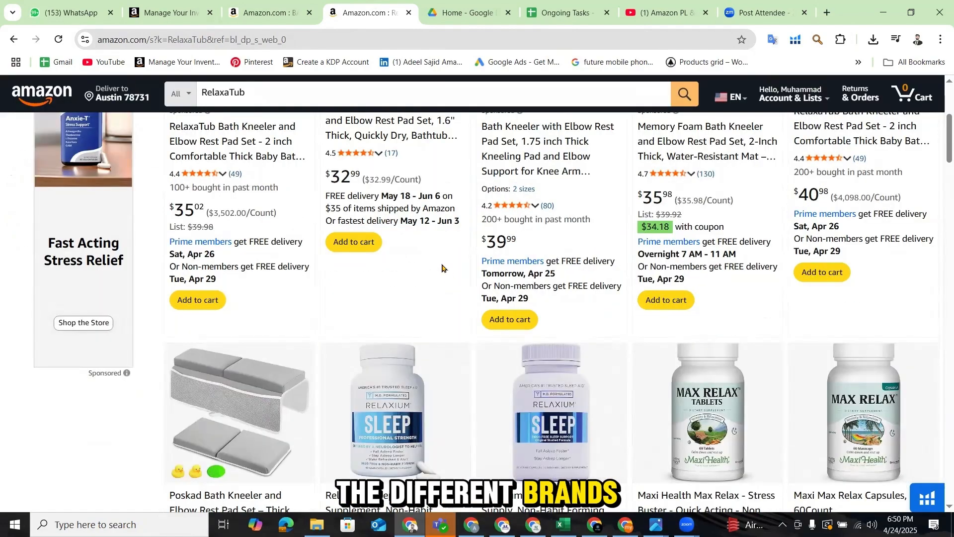
pyautogui.scroll(5, 443, 269)
# Switch to the BATALEE bath kneeler listing, visit its brand store and look over the store page.
pyautogui.click(266, 13)
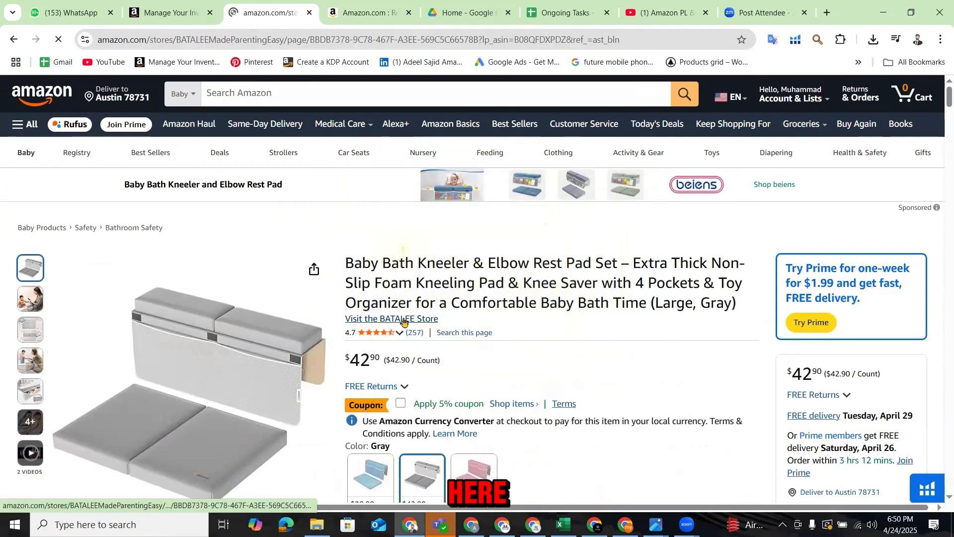
pyautogui.scroll(-10, 364, 306)
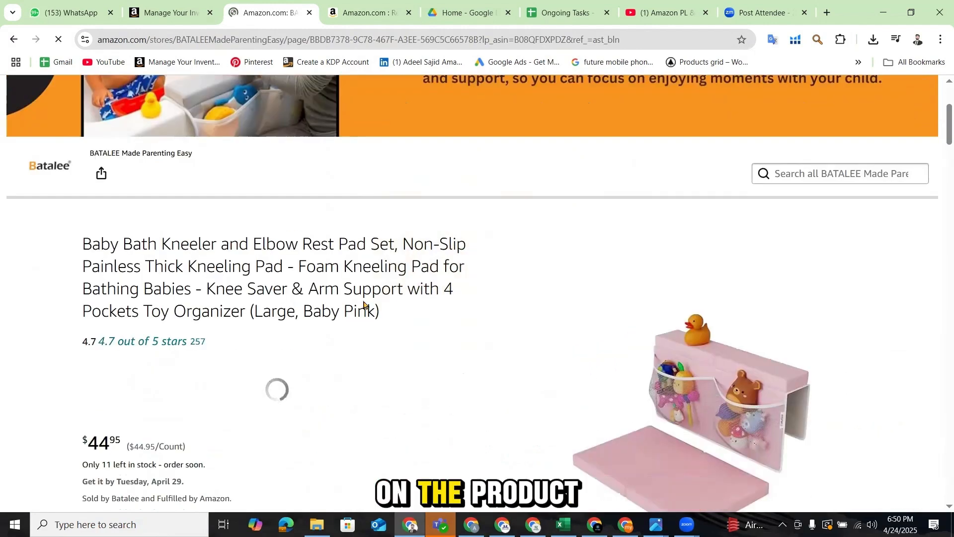
pyautogui.scroll(10, 386, 305)
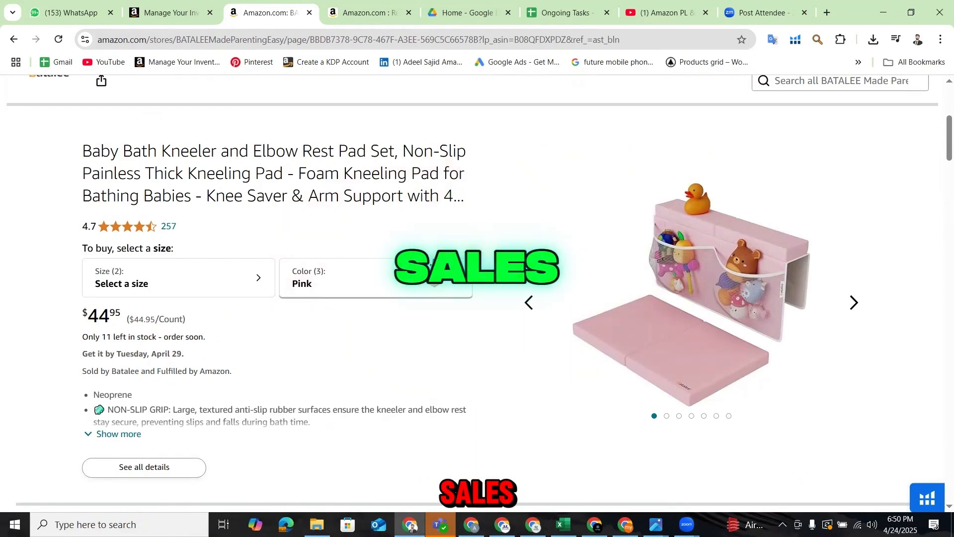
# Go back to the RelaxaTub search results and examine the sponsored competitor products for comparison.
pyautogui.click(371, 13)
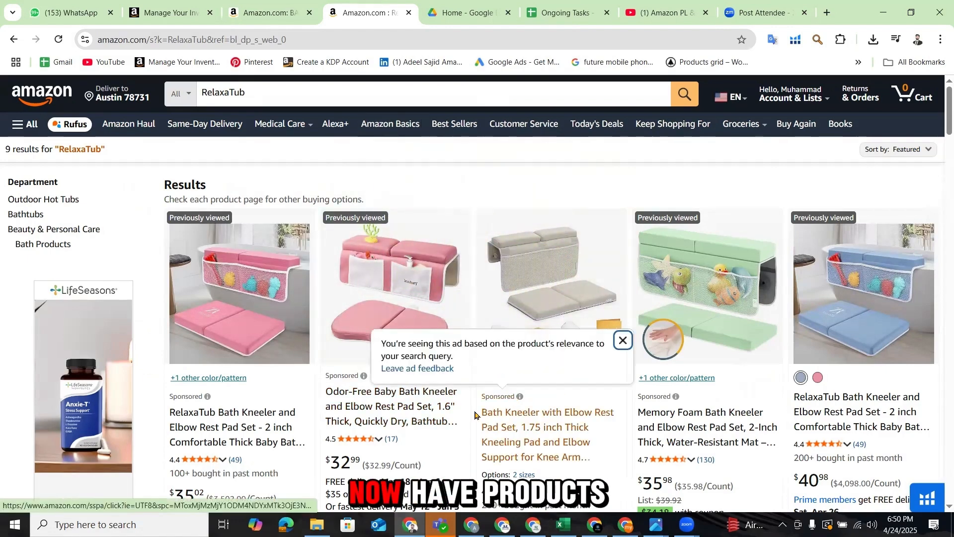
pyautogui.scroll(-5, 463, 296)
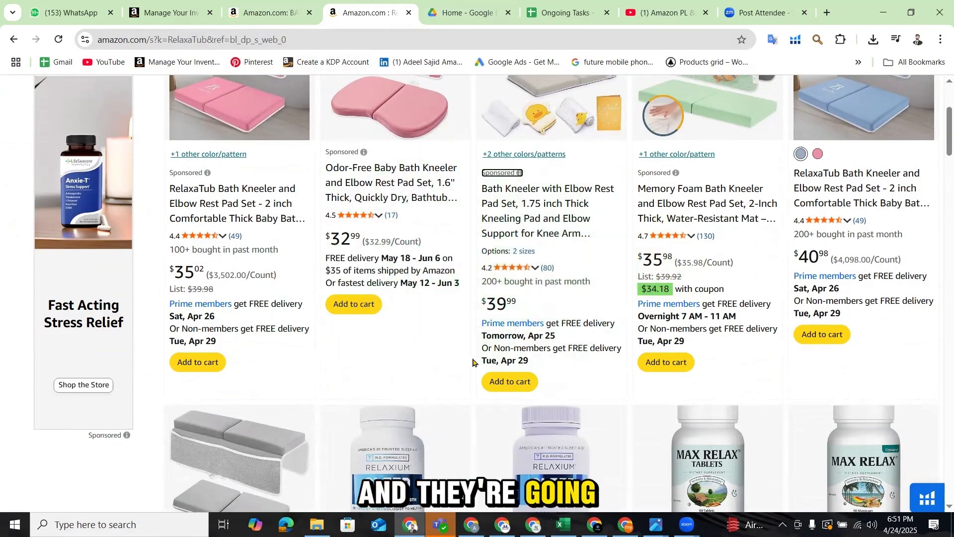
pyautogui.scroll(5, 475, 341)
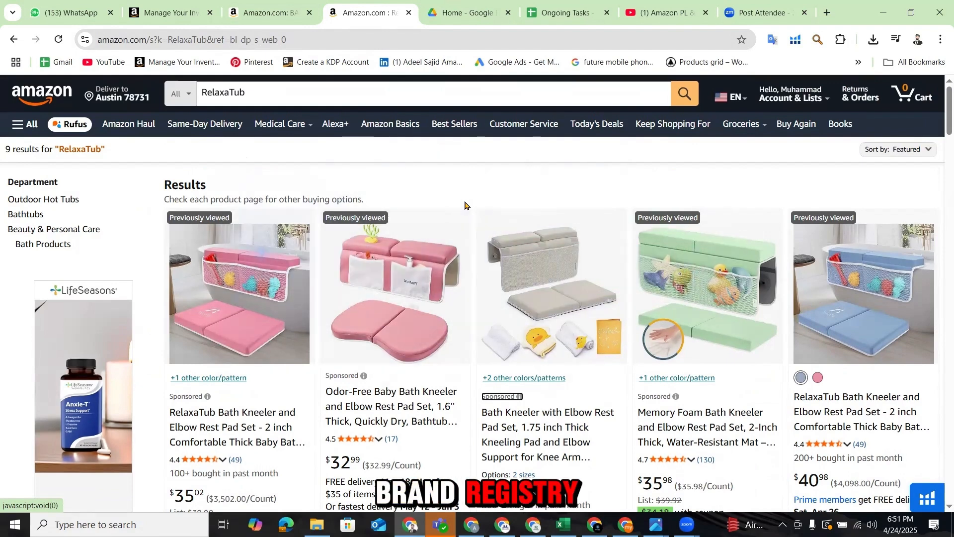
# Switch to Seller Central and open the Manage Stores page from the Stores section.
pyautogui.click(144, 19)
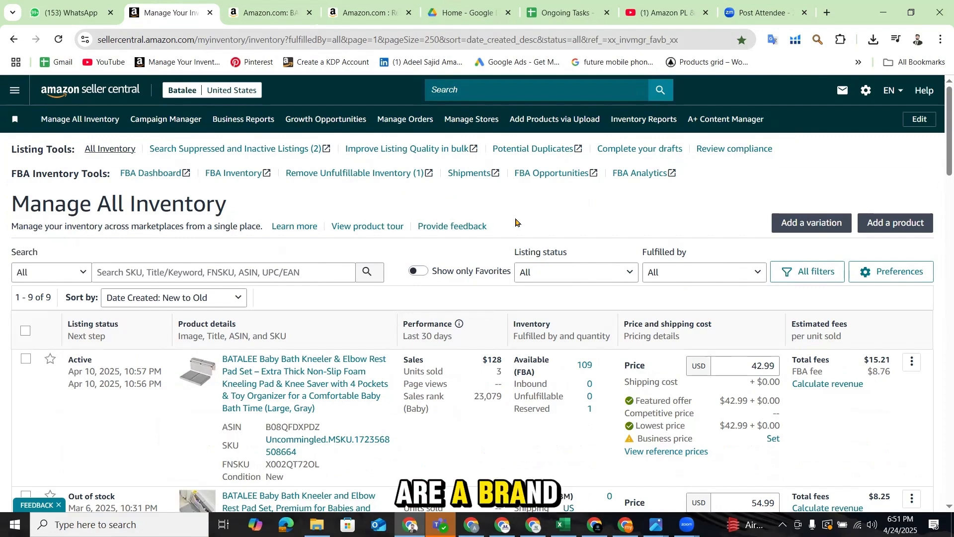
pyautogui.click(17, 94)
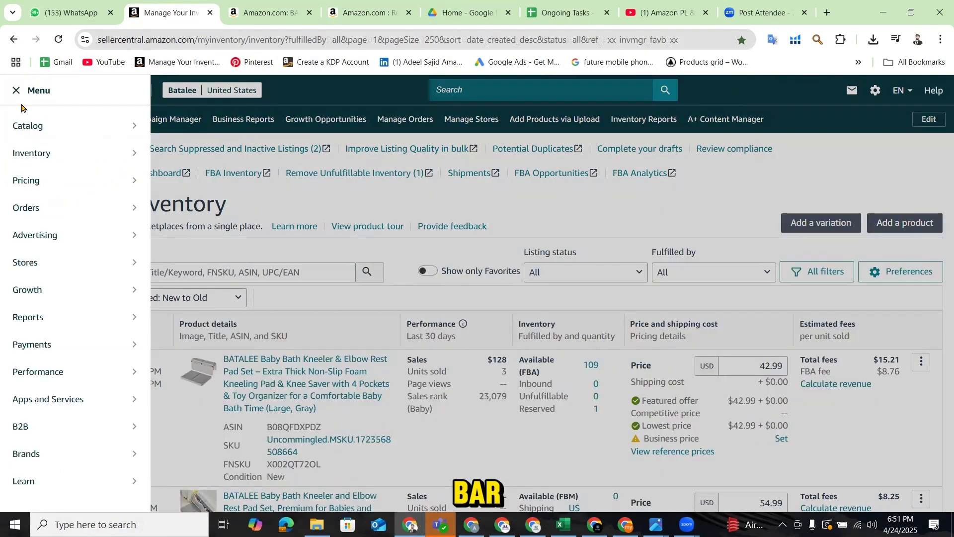
pyautogui.moveTo(50, 264)
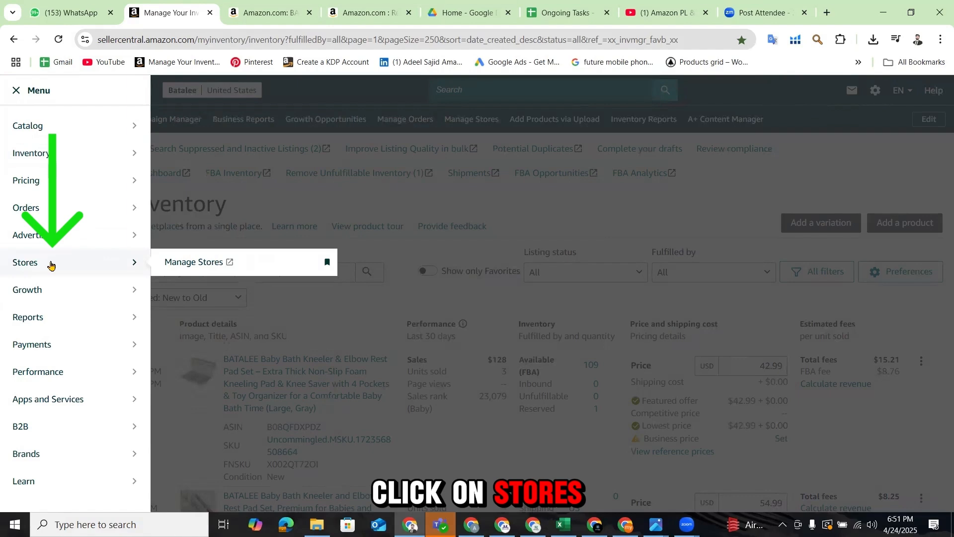
pyautogui.click(195, 263)
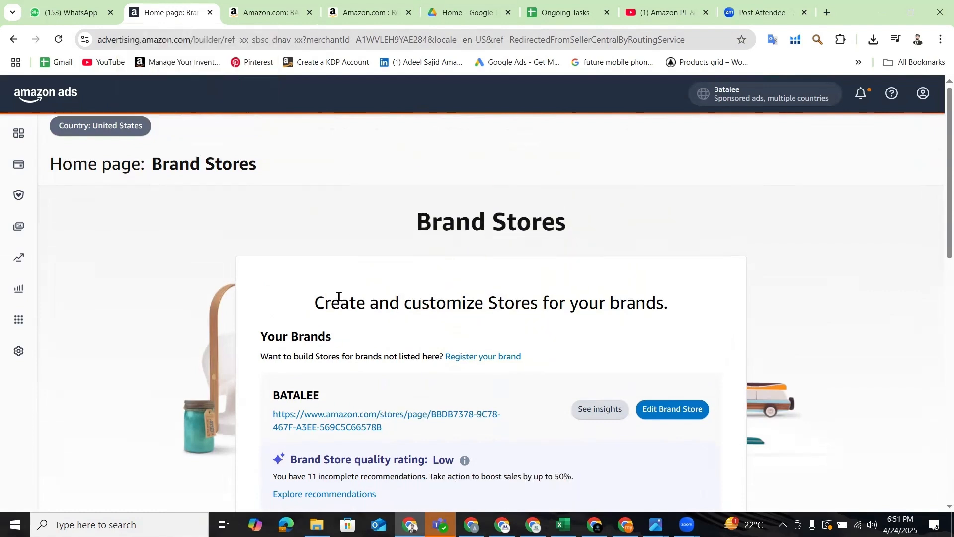
# Open the BATALEE brand store for editing in the store builder.
pyautogui.scroll(-1, 341, 302)
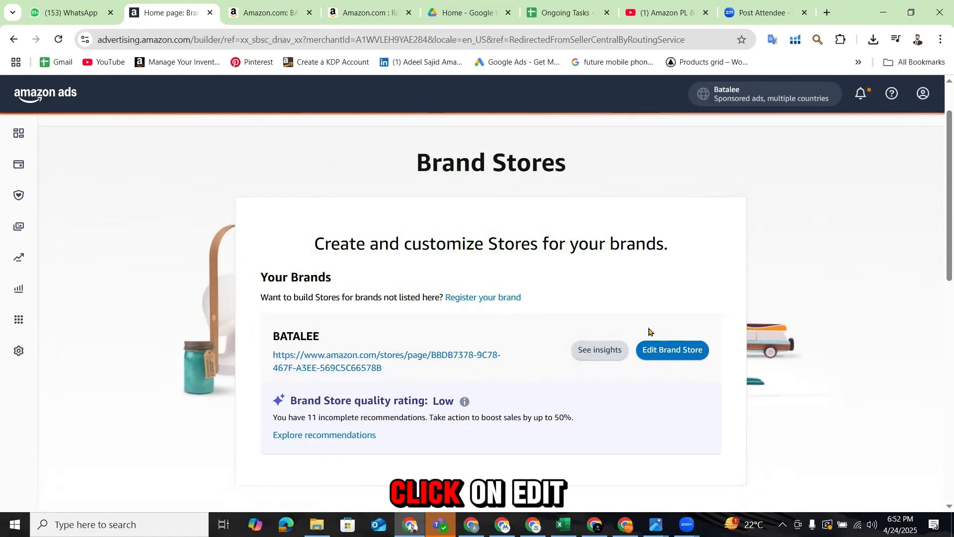
pyautogui.rightClick(671, 311)
pyautogui.click(676, 350)
pyautogui.rightClick(671, 367)
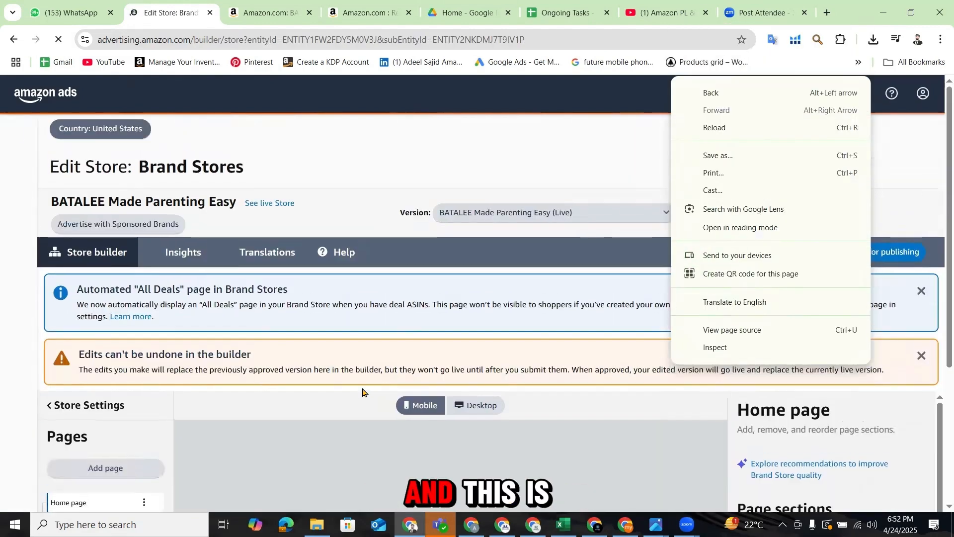
pyautogui.click(404, 266)
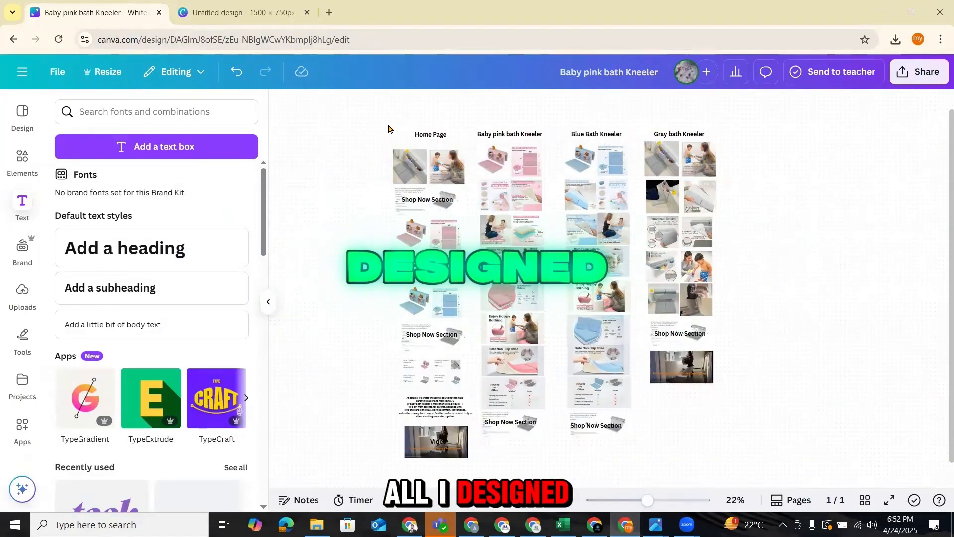
# In Canva, review the planned store layout with Home Page and pink, blue and gray bath kneeler columns.
pyautogui.moveTo(443, 149); pyautogui.dragTo(727, 468)
pyautogui.click(801, 362)
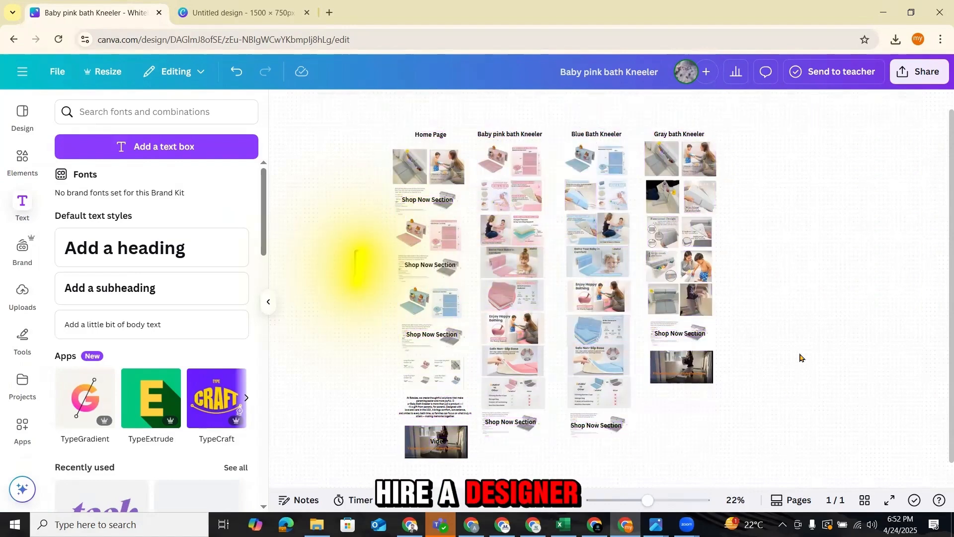
pyautogui.rightClick(801, 357)
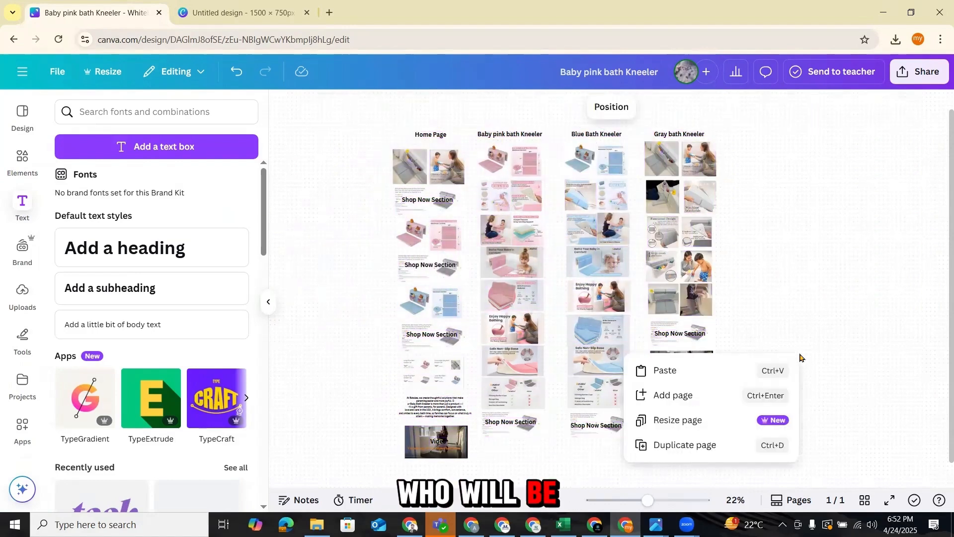
pyautogui.click(802, 292)
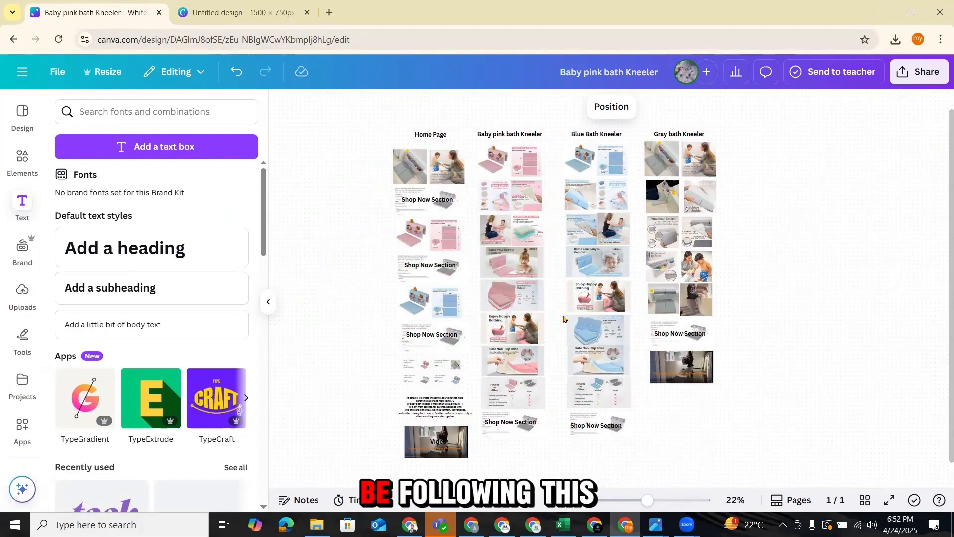
pyautogui.moveTo(363, 140); pyautogui.dragTo(737, 459)
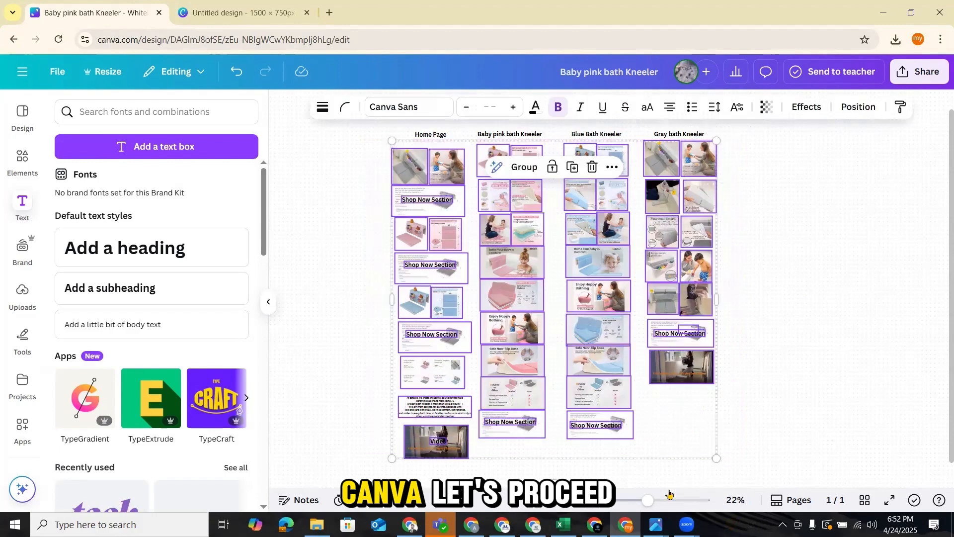
# Return to the Amazon store builder and set the home page preview to the desktop view.
pyautogui.click(410, 524)
pyautogui.scroll(-8, 428, 431)
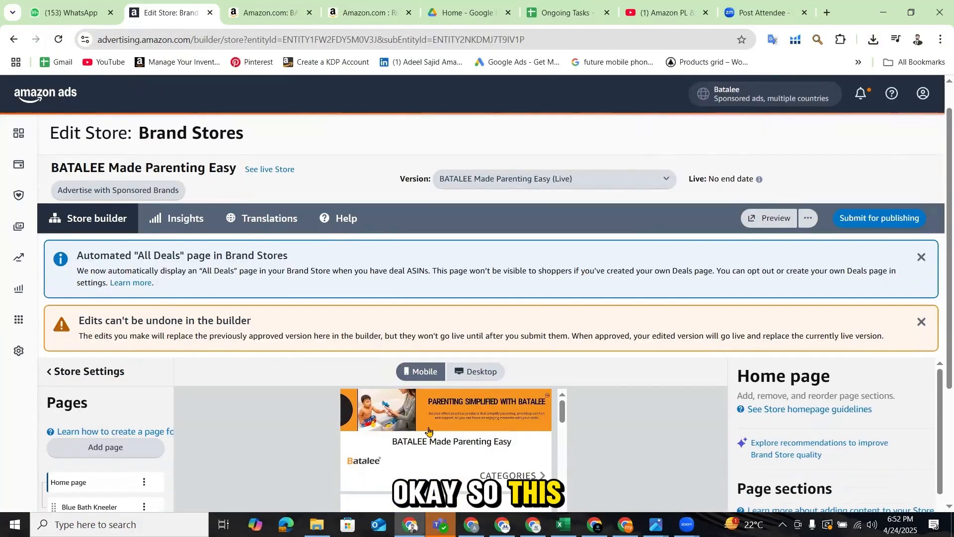
pyautogui.scroll(4, 565, 332)
pyautogui.click(475, 407)
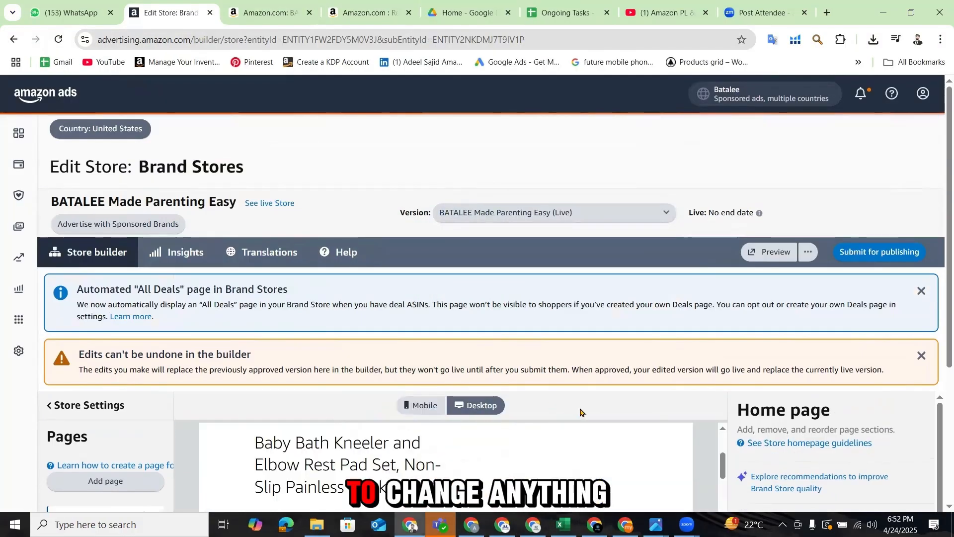
pyautogui.scroll(-1, 579, 411)
pyautogui.scroll(1, 569, 385)
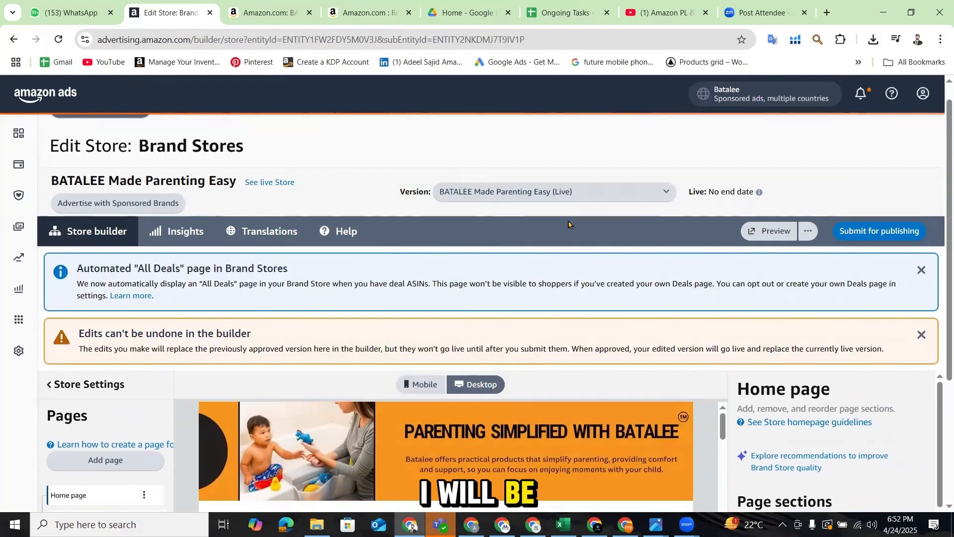
# Create a new store version named April 2025, open it for editing and check the version list.
pyautogui.click(607, 194)
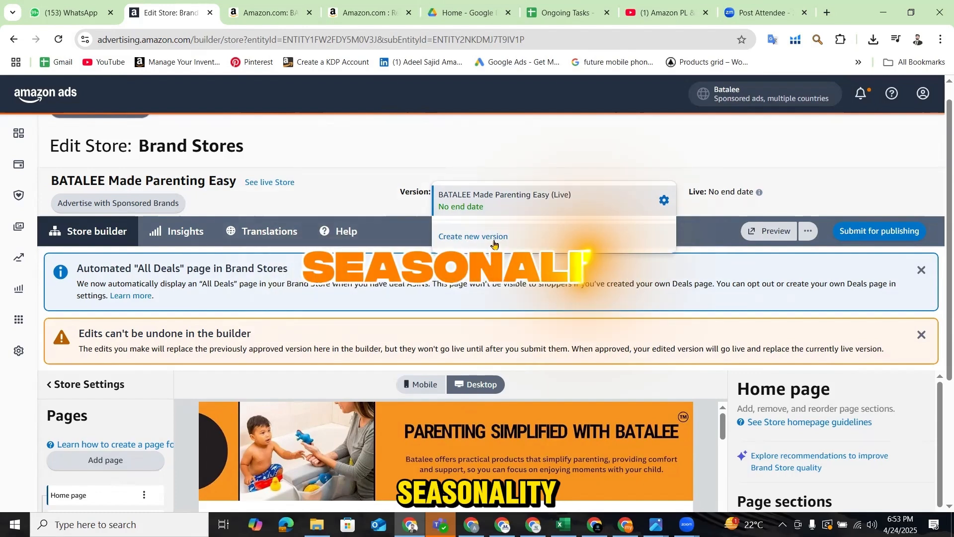
pyautogui.click(494, 244)
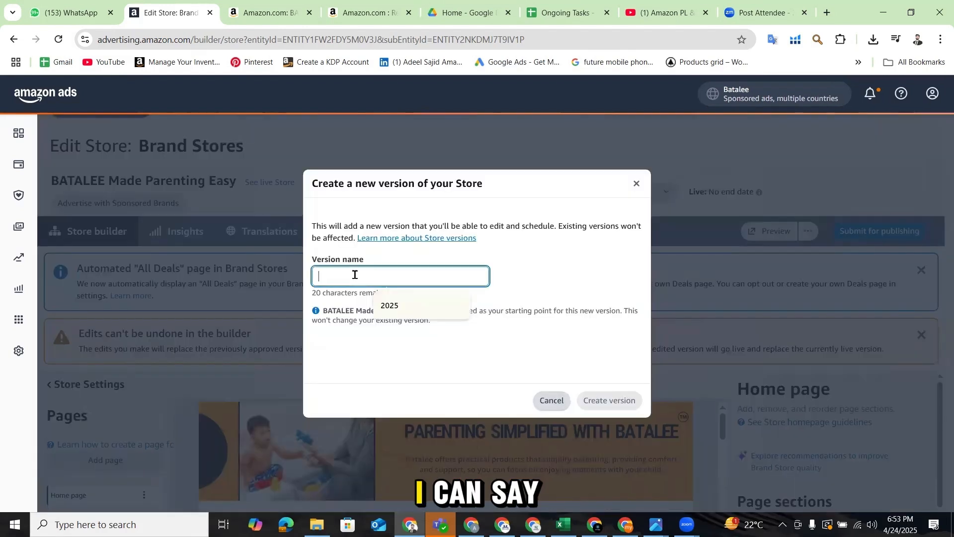
pyautogui.write('Ap')
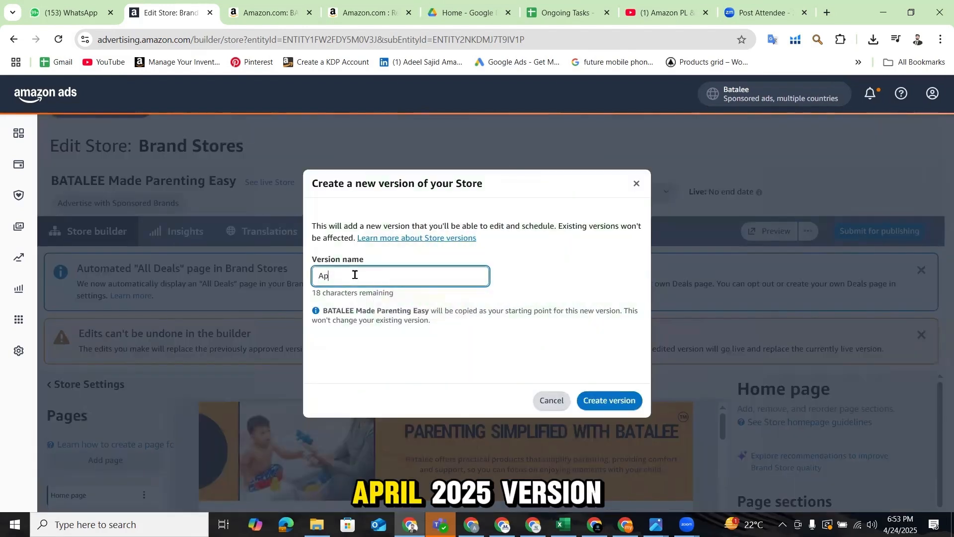
pyautogui.write('ril 2025')
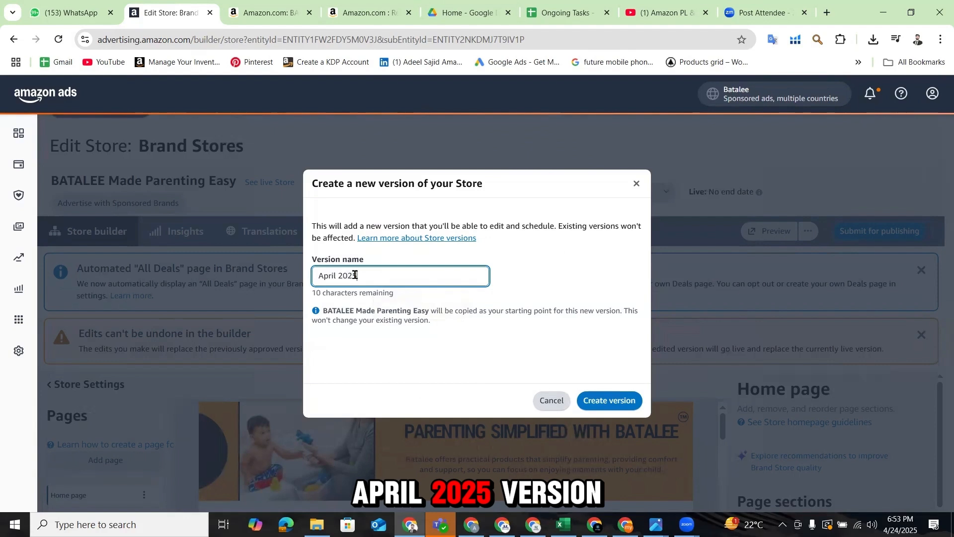
pyautogui.click(613, 406)
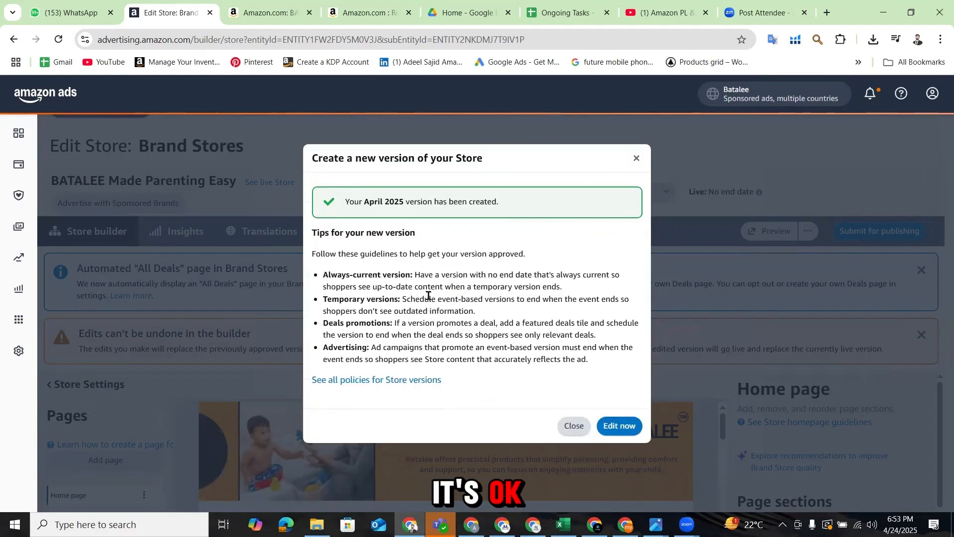
pyautogui.click(618, 427)
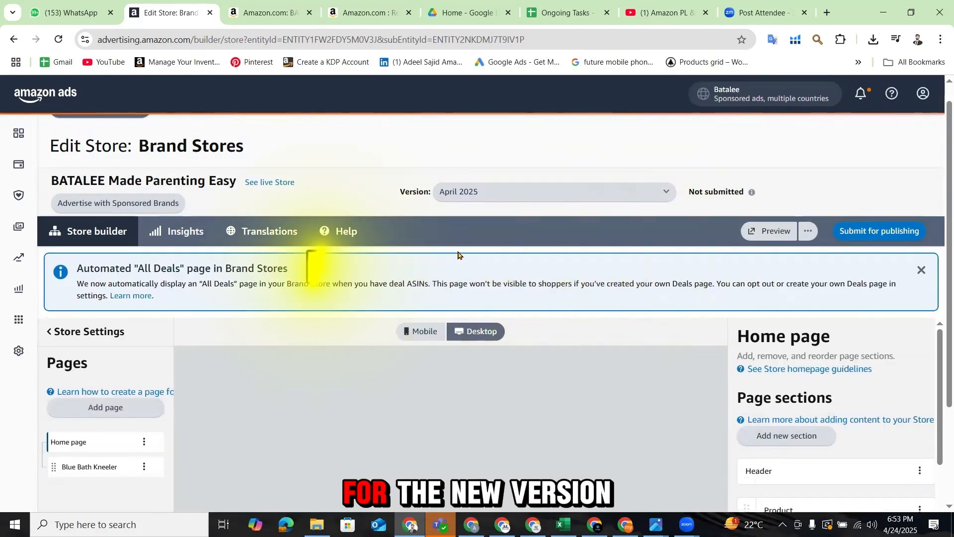
pyautogui.click(502, 193)
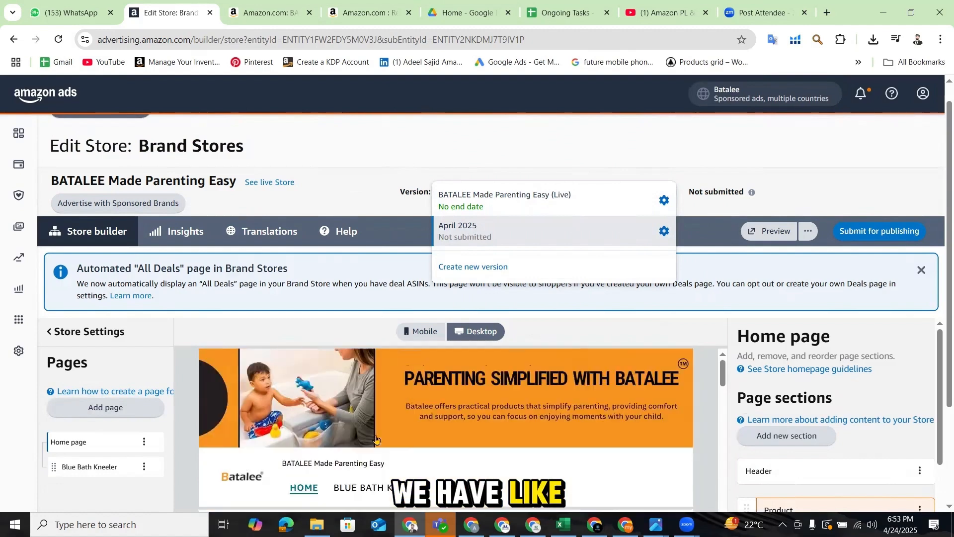
pyautogui.click(215, 325)
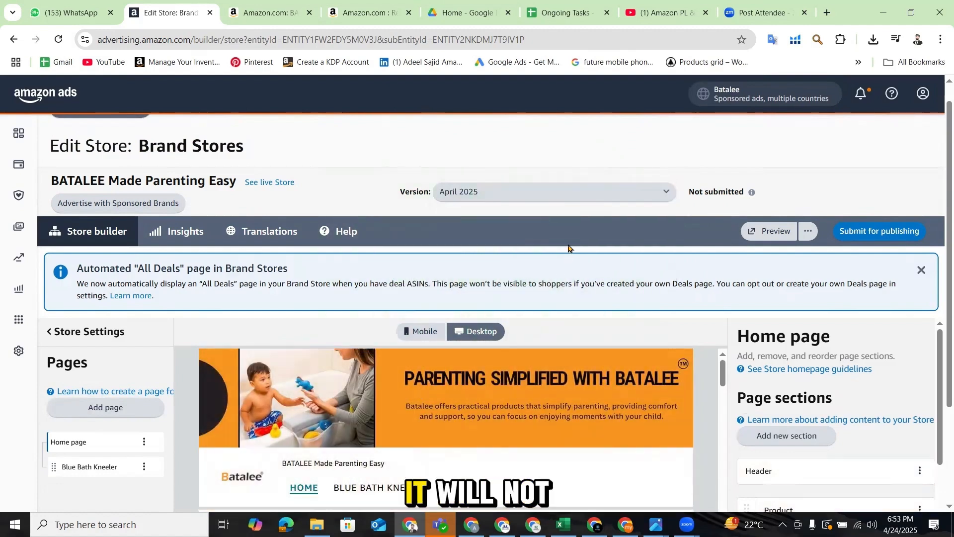
# Delete the Blue Bath Kneeler page from the April 2025 store version.
pyautogui.scroll(-2, 424, 386)
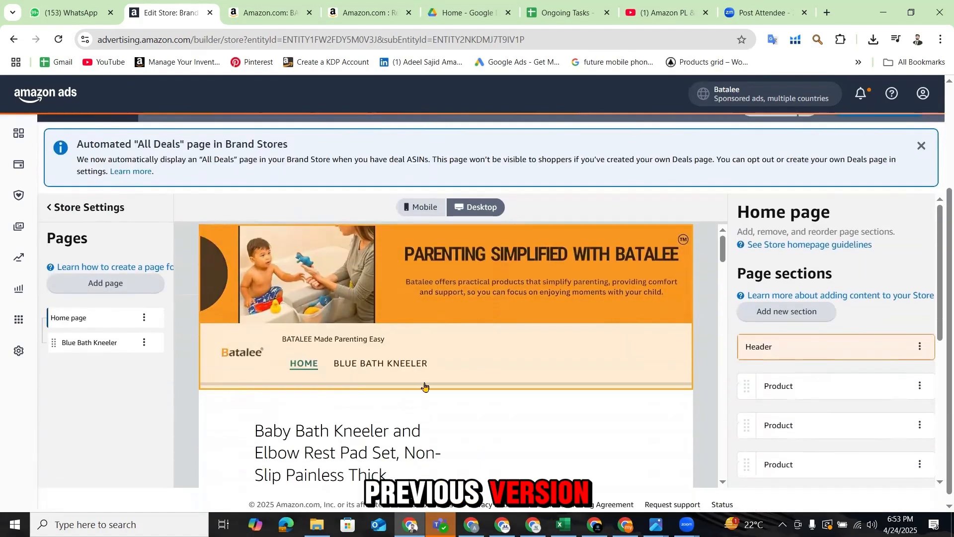
pyautogui.scroll(1, 494, 376)
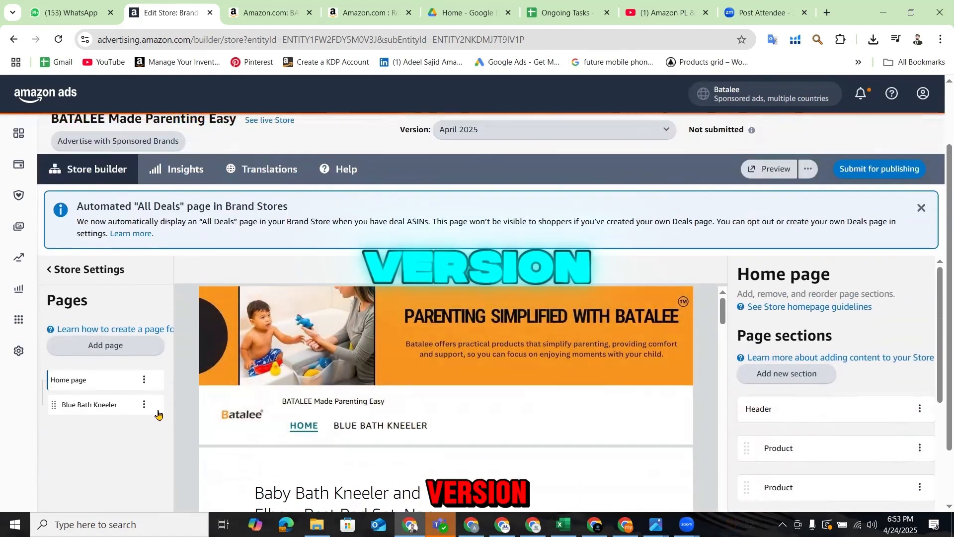
pyautogui.click(144, 406)
pyautogui.click(167, 463)
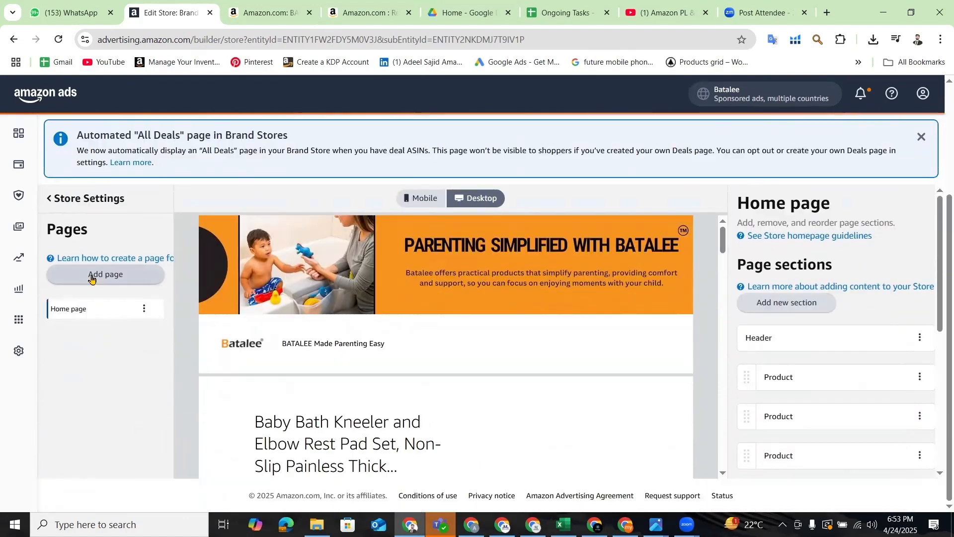
# Check the new-page form and review the settings of the home page's header section.
pyautogui.click(94, 272)
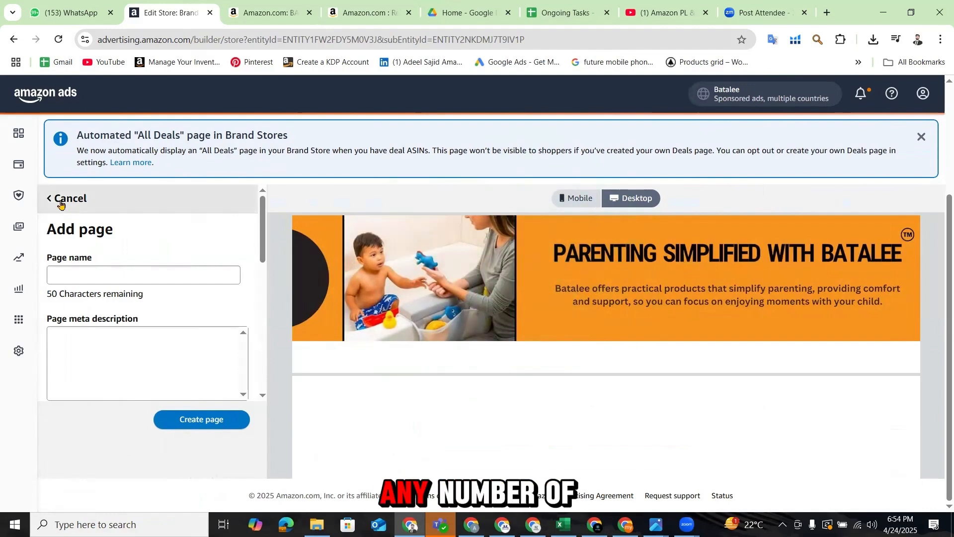
pyautogui.click(53, 199)
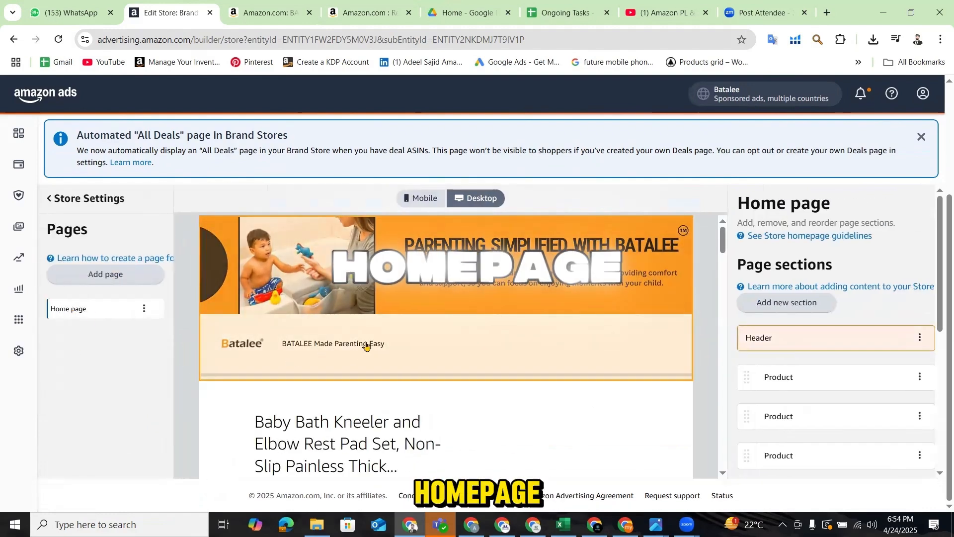
pyautogui.scroll(-5, 454, 427)
pyautogui.scroll(4, 455, 428)
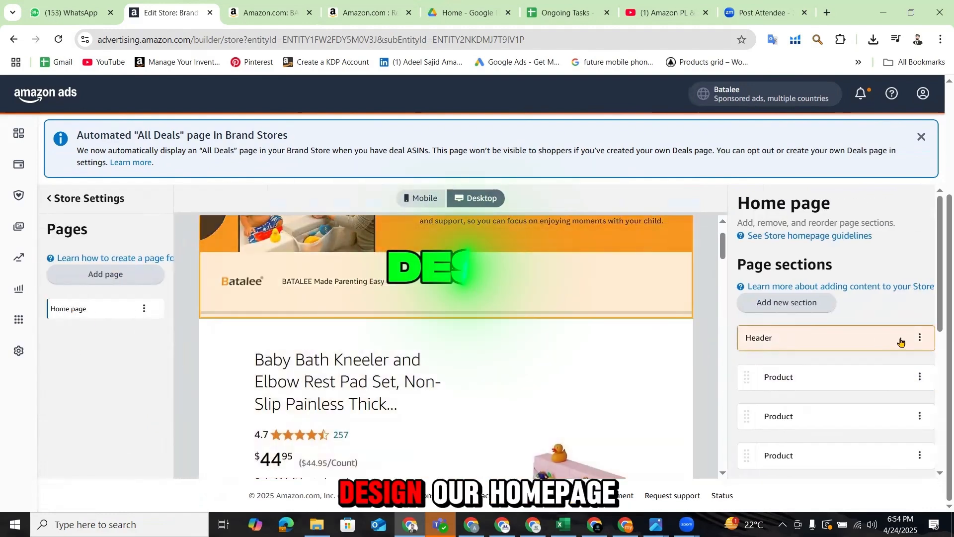
pyautogui.click(807, 348)
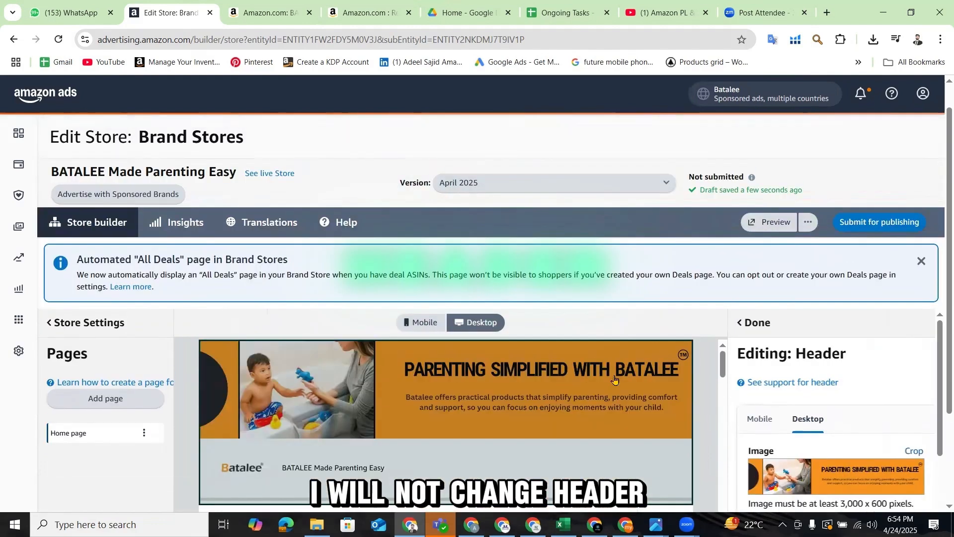
pyautogui.scroll(-3, 940, 356)
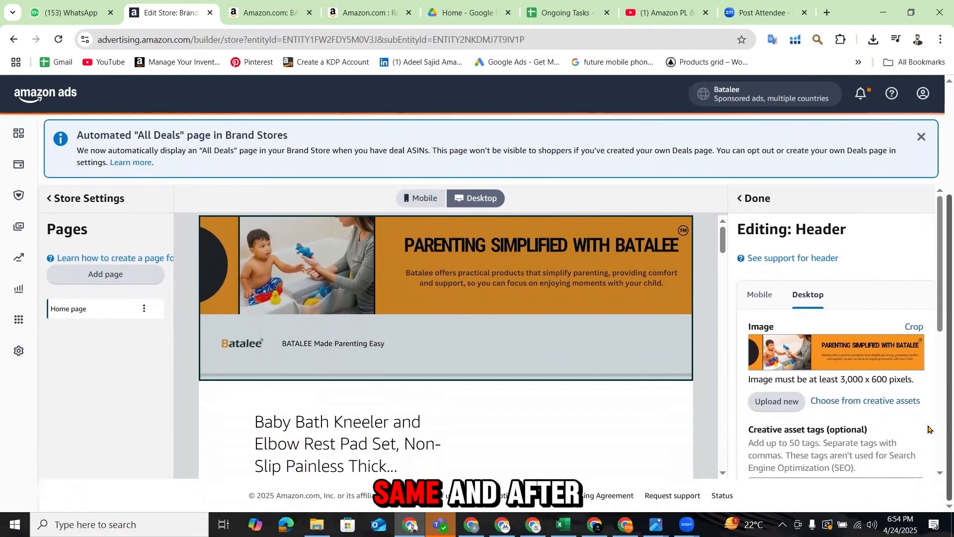
pyautogui.click(754, 198)
# Delete the first two Product sections below the header from the home page.
pyautogui.scroll(-2, 595, 423)
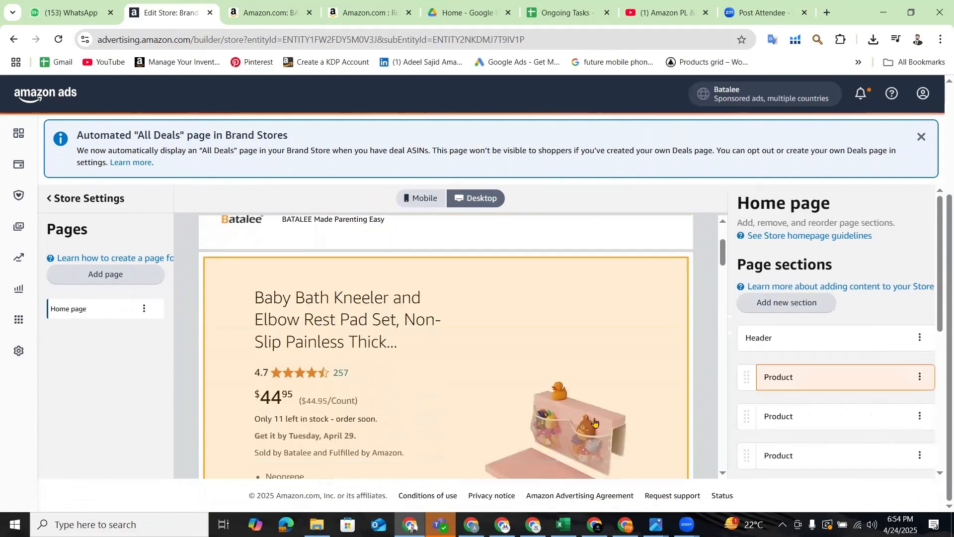
pyautogui.click(920, 377)
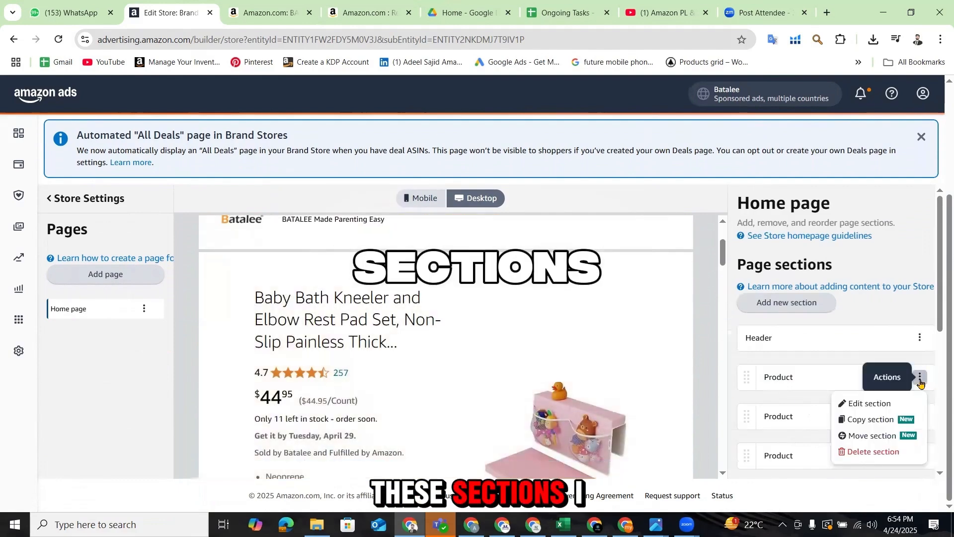
pyautogui.click(874, 451)
pyautogui.click(583, 329)
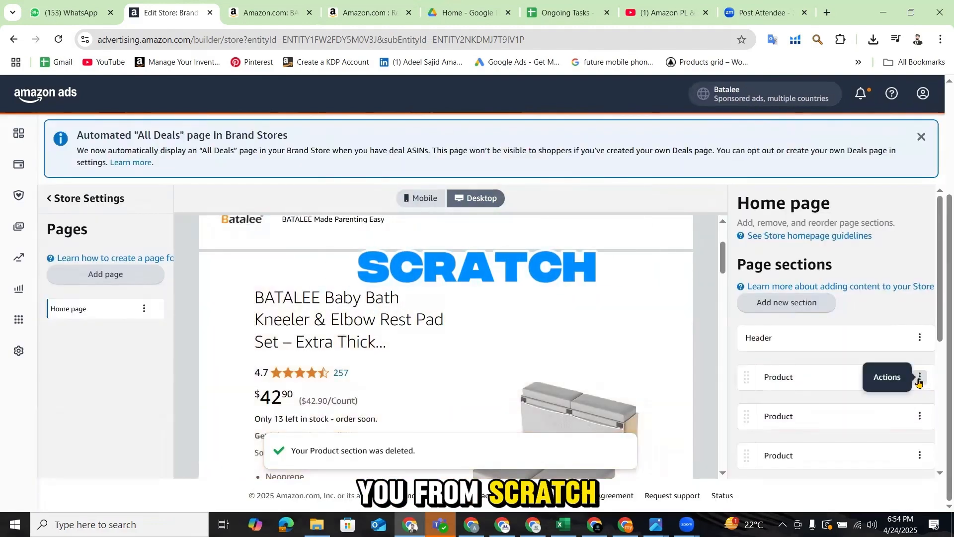
pyautogui.click(919, 379)
pyautogui.click(871, 455)
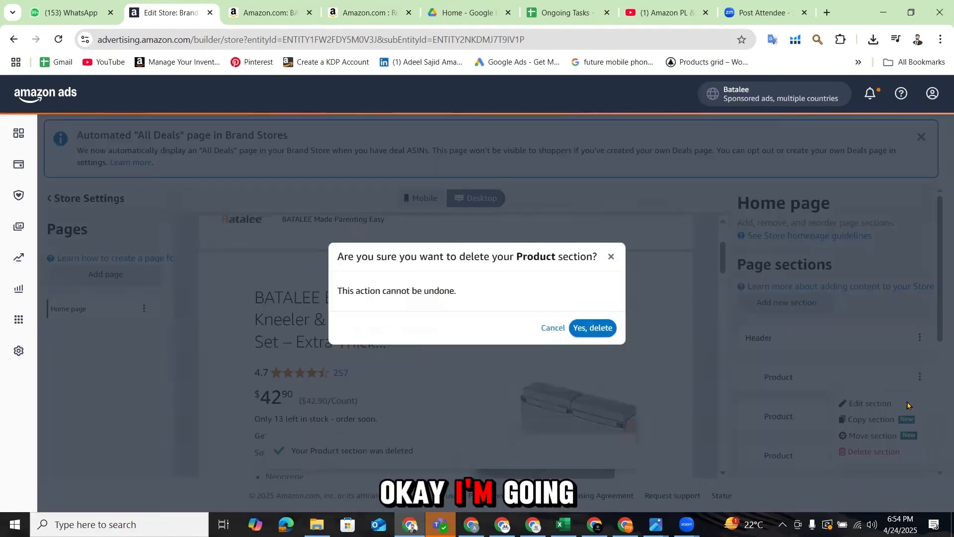
pyautogui.click(585, 328)
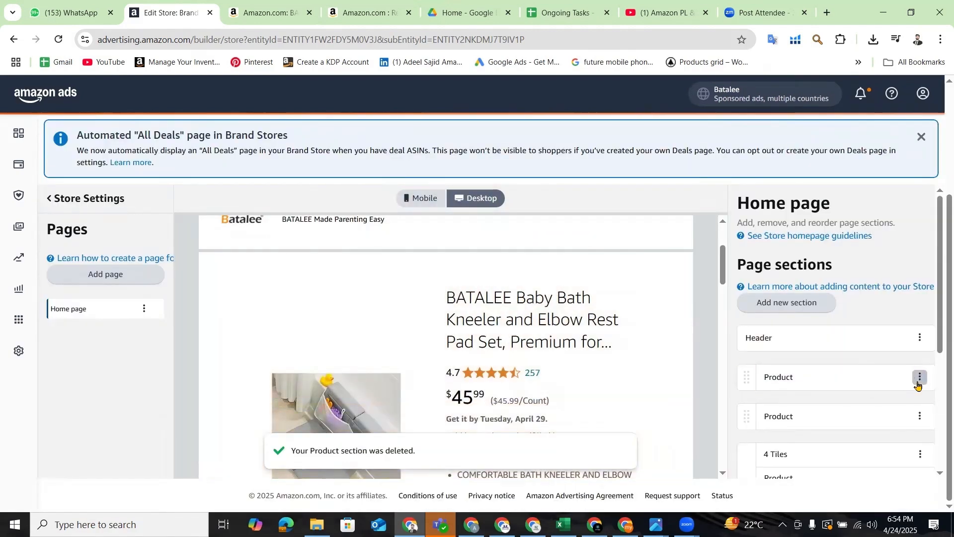
# Delete the two remaining standalone Product sections and the 4 Tiles section from the home page.
pyautogui.click(919, 379)
pyautogui.click(871, 452)
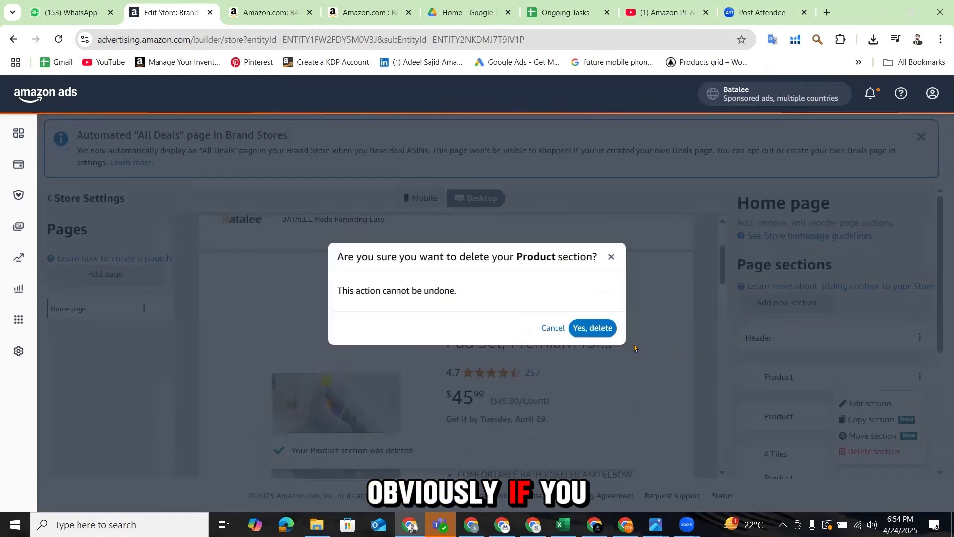
pyautogui.click(585, 329)
pyautogui.scroll(-3, 919, 298)
pyautogui.click(921, 253)
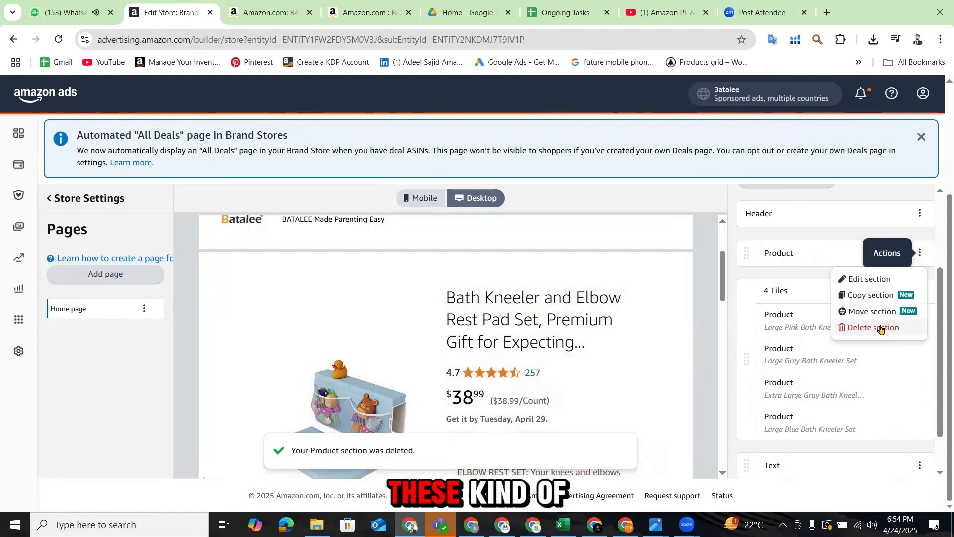
pyautogui.click(881, 328)
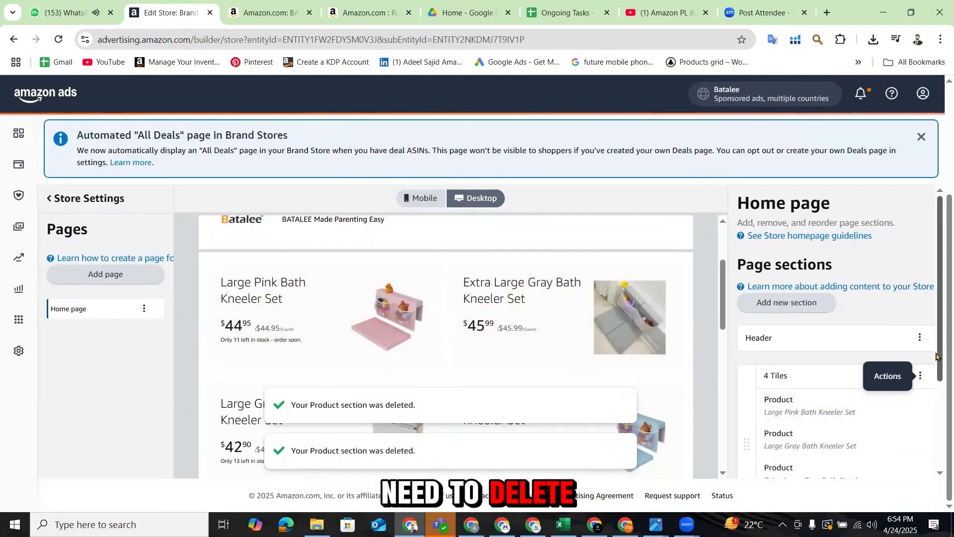
pyautogui.click(861, 453)
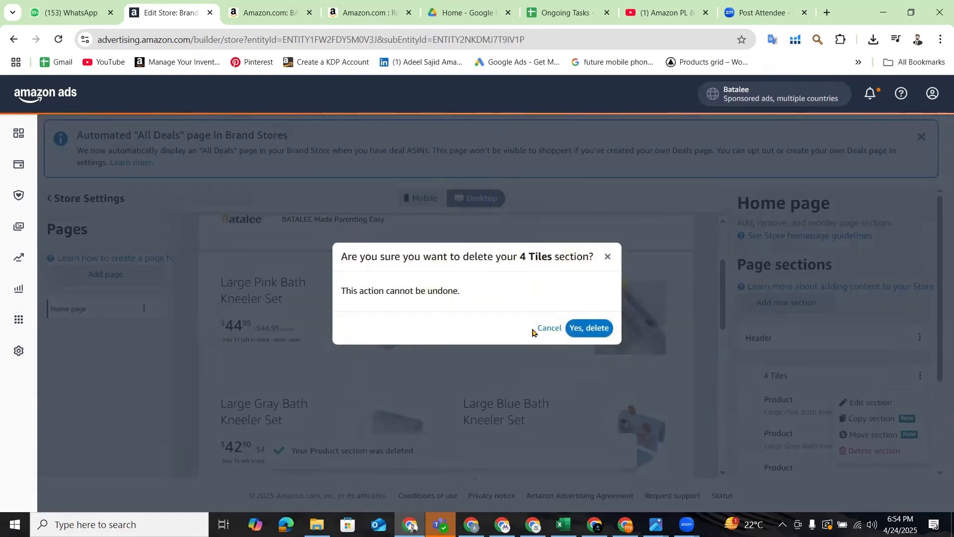
pyautogui.click(591, 329)
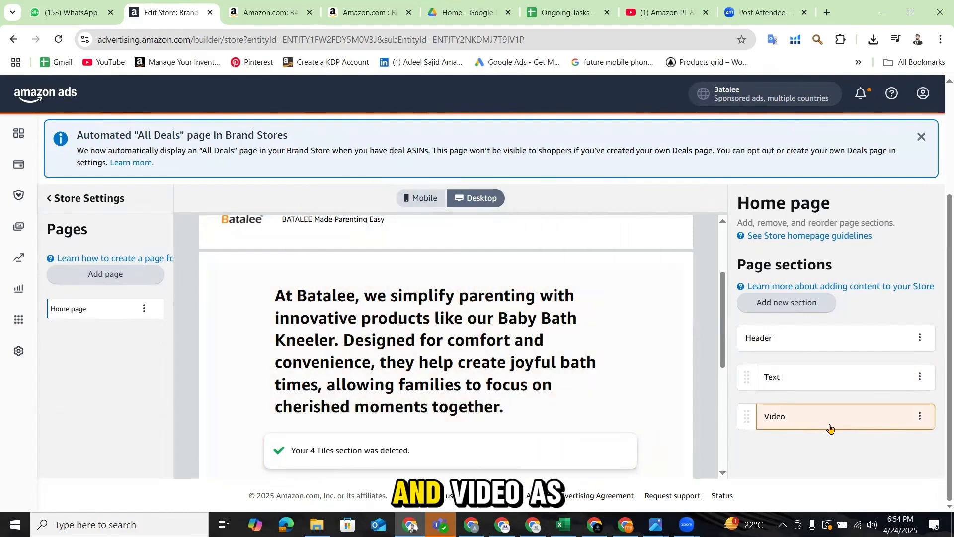
# Review the home page's Text and Video sections and compare them with the layout planned in Canva.
pyautogui.scroll(3, 437, 363)
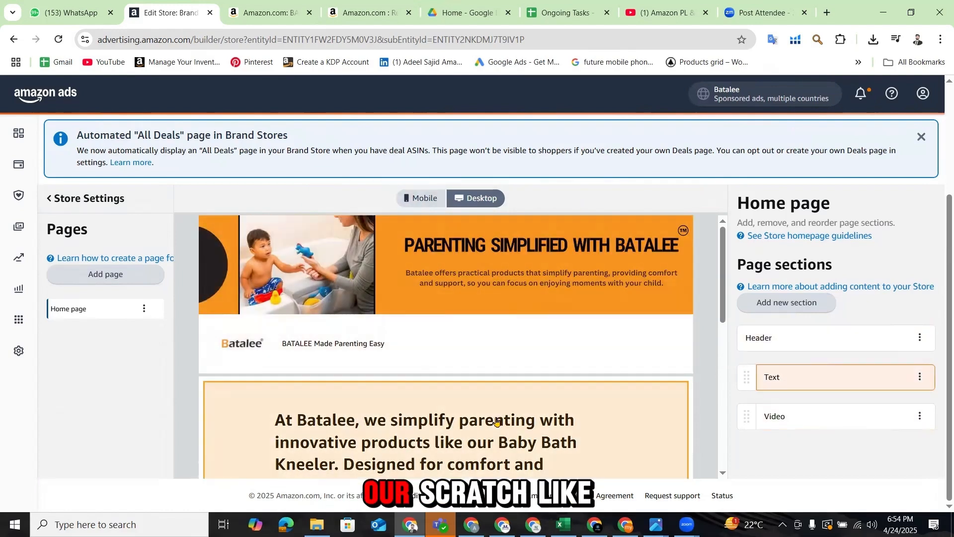
pyautogui.scroll(-8, 326, 338)
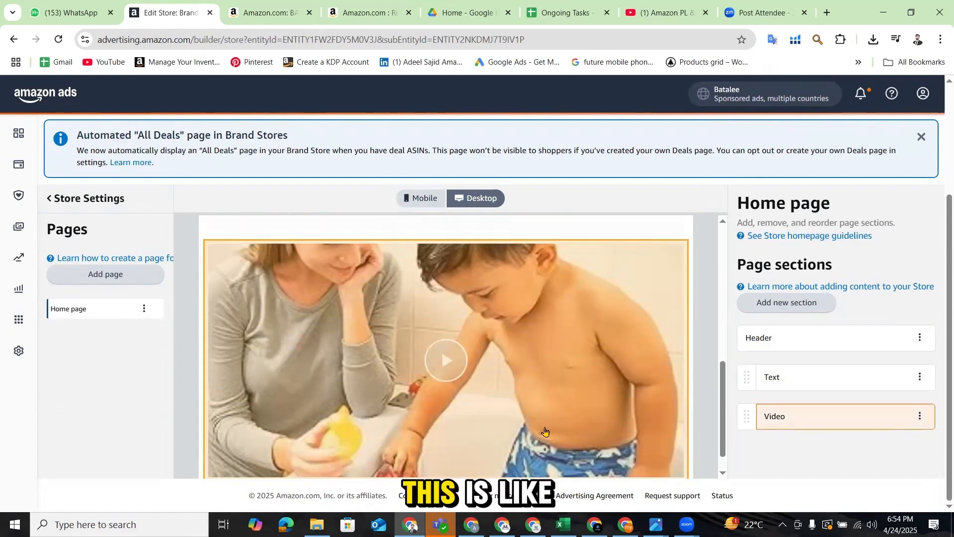
pyautogui.scroll(3, 497, 398)
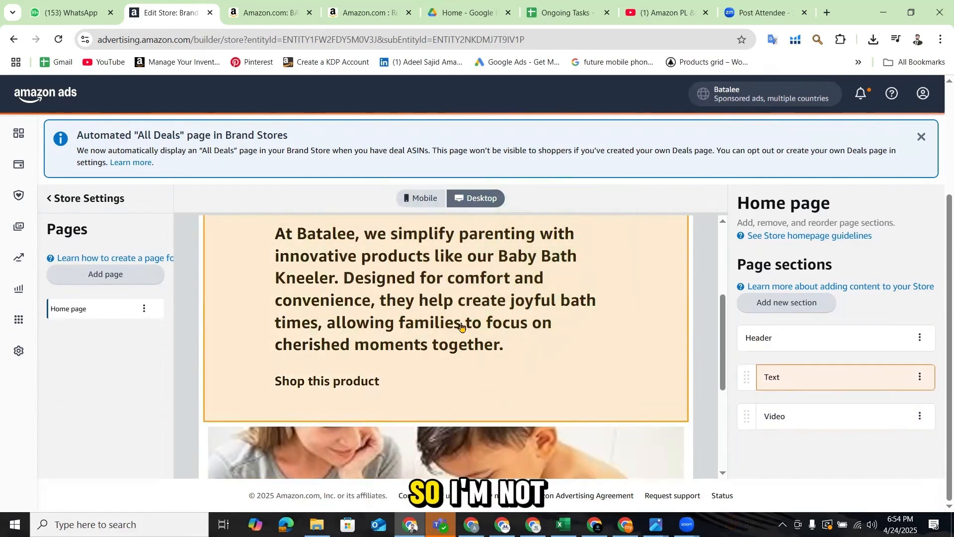
pyautogui.click(625, 525)
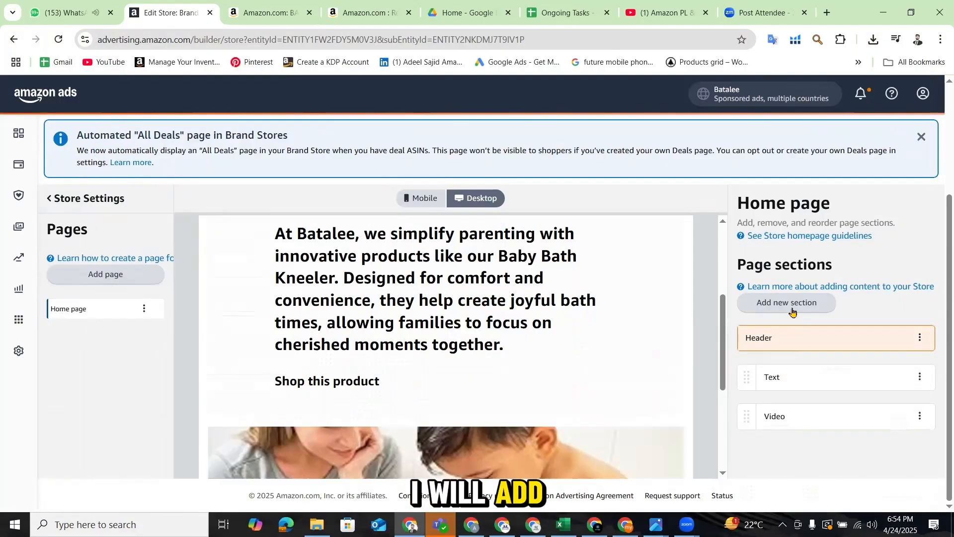
# Add a new home page section using the two-tile basic section layout, checking the store plan in Canva.
pyautogui.click(792, 306)
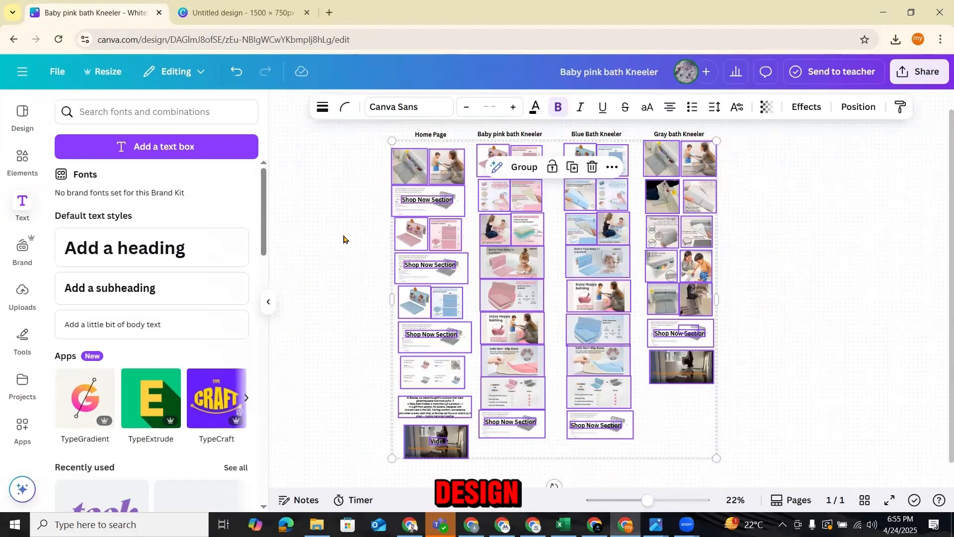
pyautogui.click(344, 239)
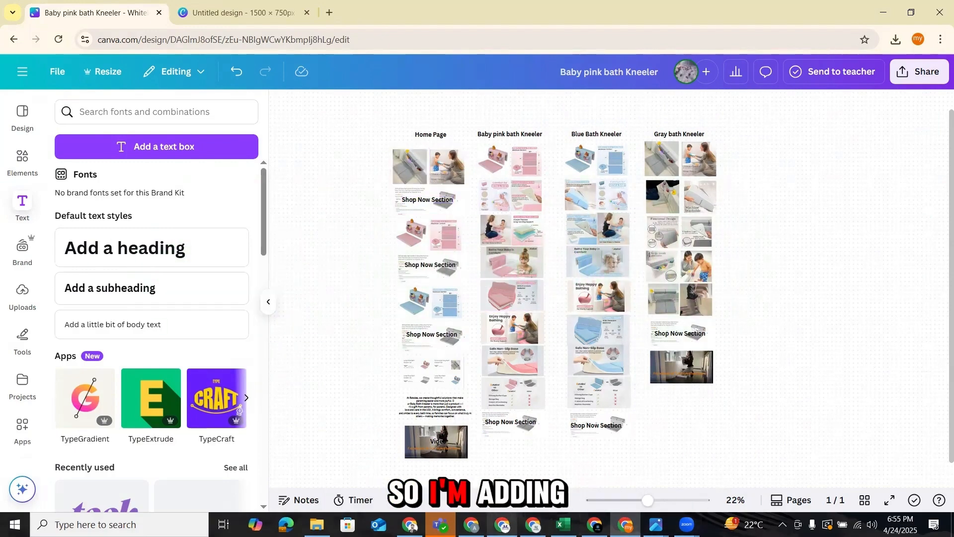
pyautogui.hotkey('alt', 'Tab')
pyautogui.scroll(3, 854, 319)
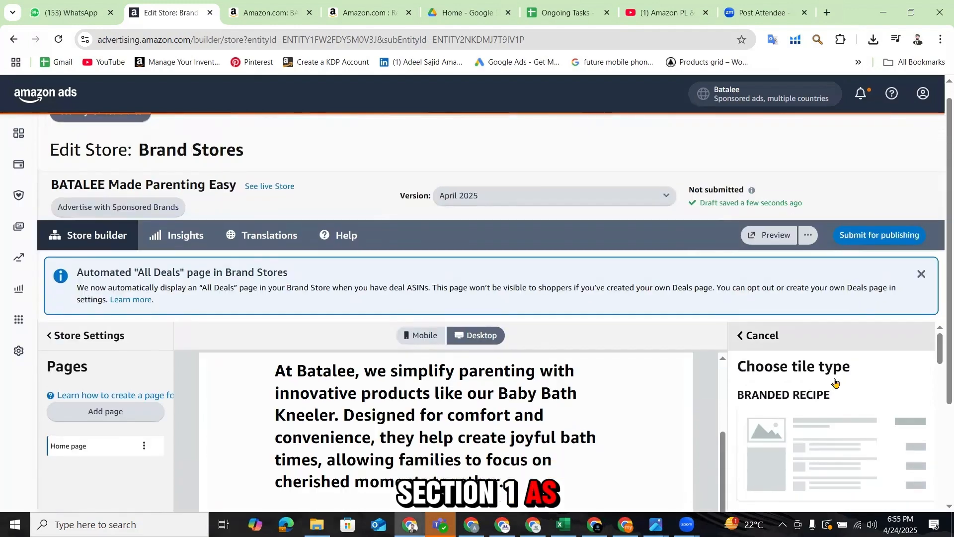
pyautogui.scroll(-10, 832, 348)
pyautogui.click(822, 341)
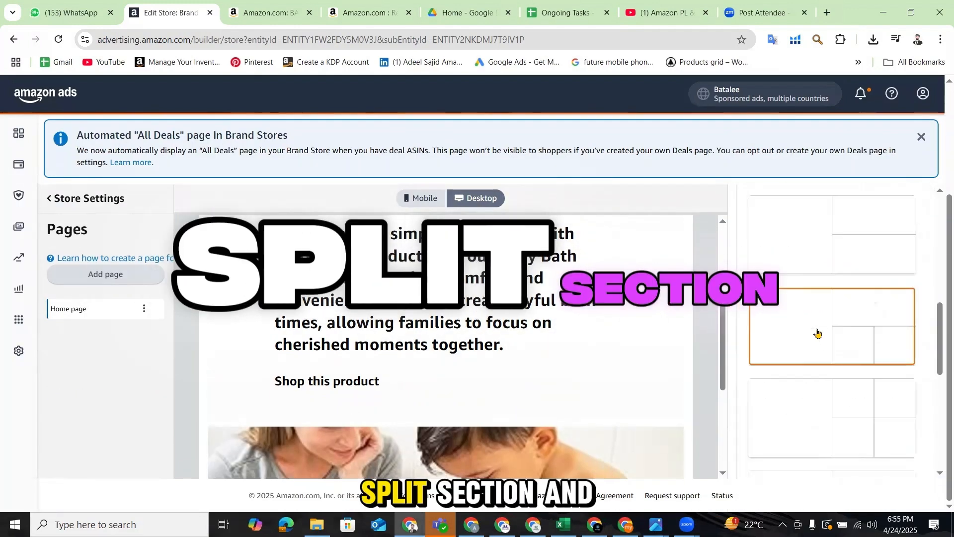
pyautogui.scroll(3, 826, 308)
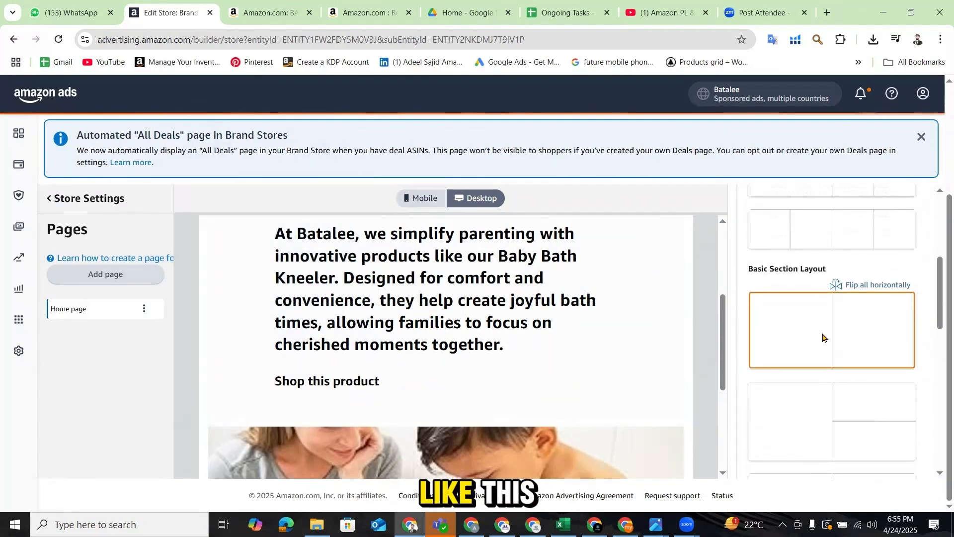
pyautogui.click(826, 295)
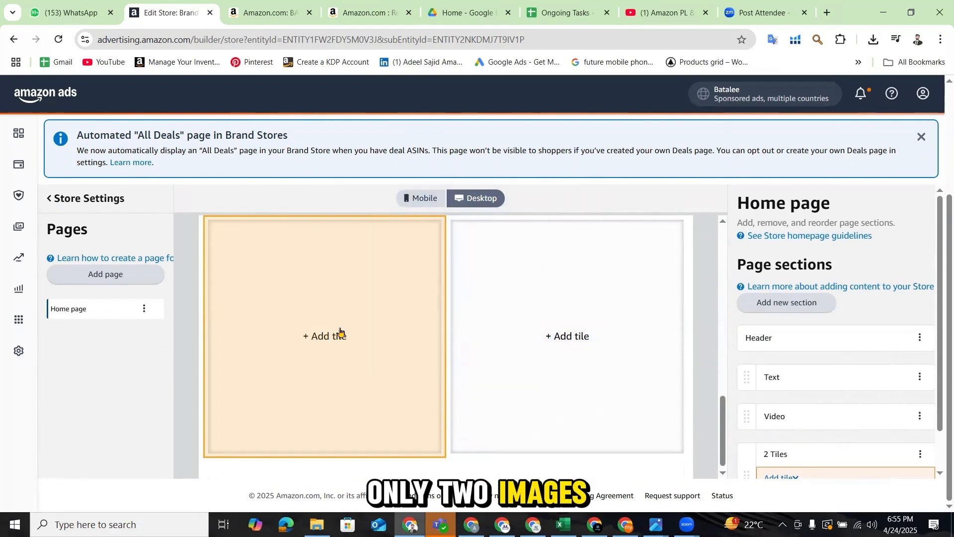
# Make the first tile of the new section an image tile and upload the gray bath kneeler photo to it.
pyautogui.click(340, 331)
pyautogui.scroll(-4, 854, 276)
pyautogui.scroll(4, 854, 276)
pyautogui.scroll(-5, 847, 347)
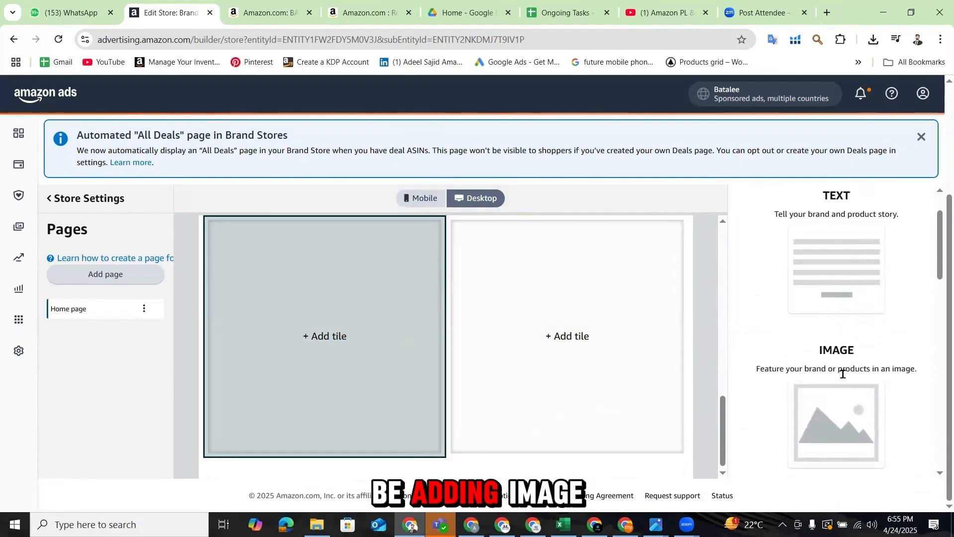
pyautogui.click(854, 356)
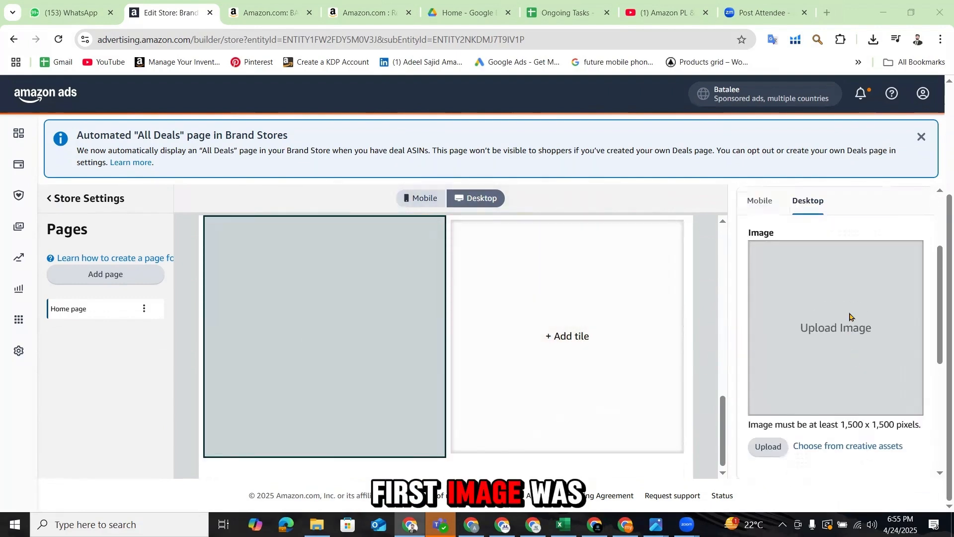
pyautogui.click(845, 328)
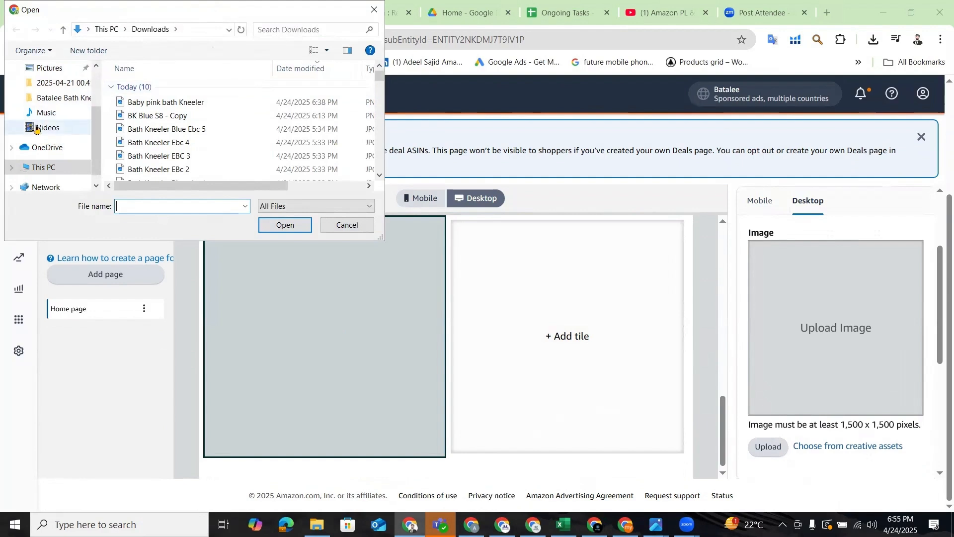
pyautogui.scroll(1, 96, 109)
pyautogui.click(52, 93)
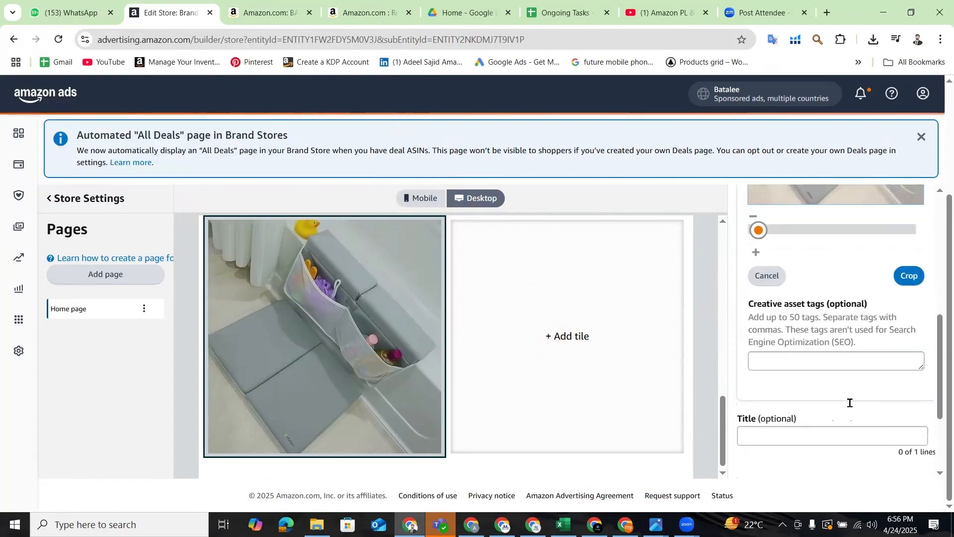
# Open the Amazon listing of the X-Large gray bath kneeler and copy its ASIN from the page address.
pyautogui.scroll(-3, 784, 400)
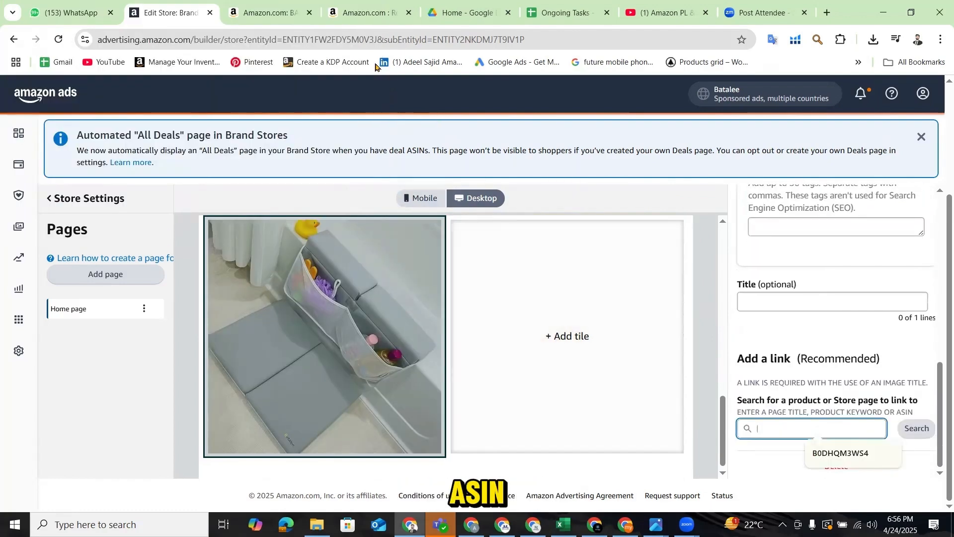
pyautogui.click(288, 17)
pyautogui.scroll(5, 415, 283)
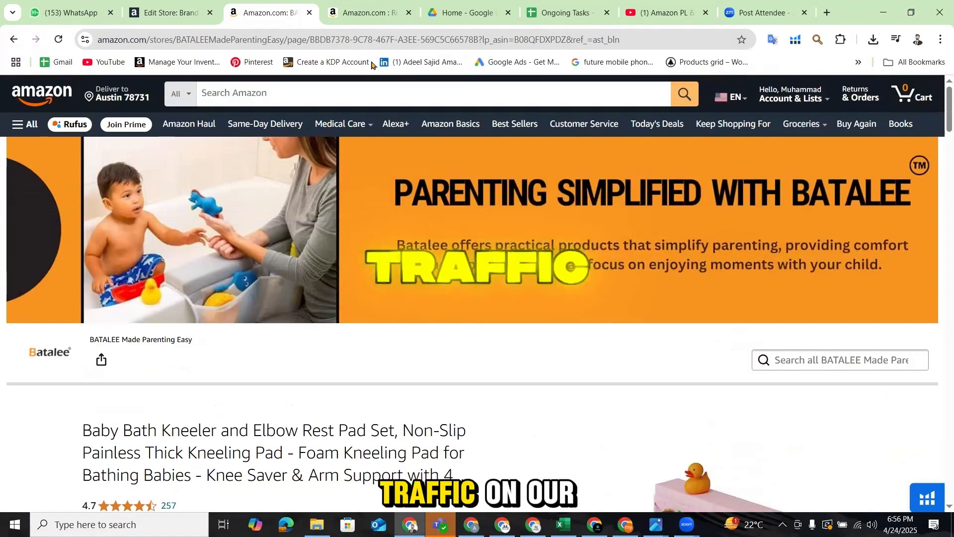
pyautogui.scroll(-7, 333, 441)
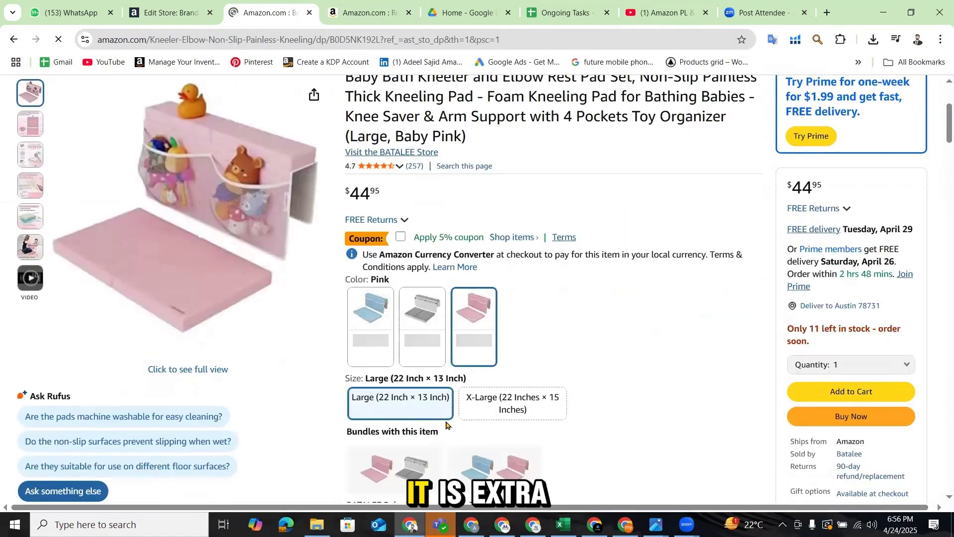
pyautogui.click(512, 399)
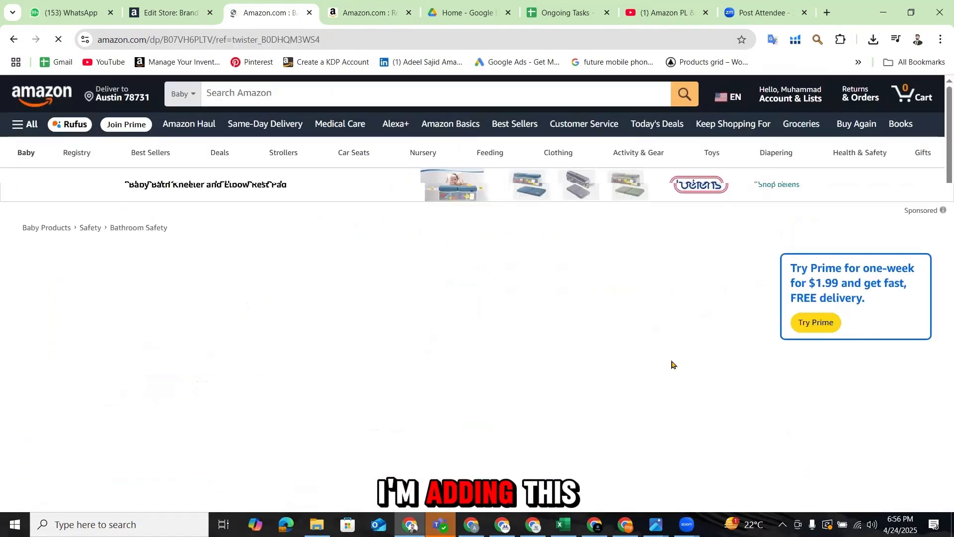
pyautogui.doubleClick(220, 44)
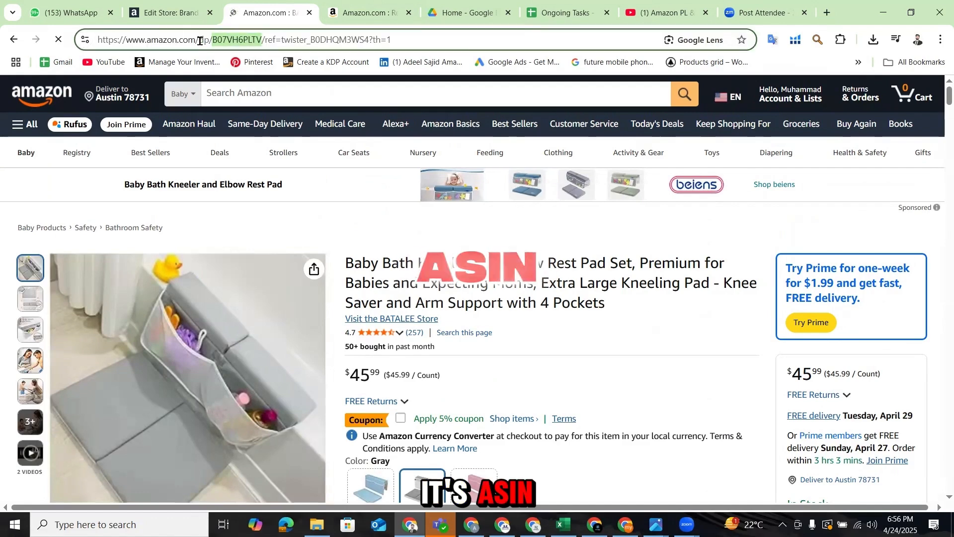
# Link the first image tile to the product with ASIN B07VH6PLTV.
pyautogui.click(184, 9)
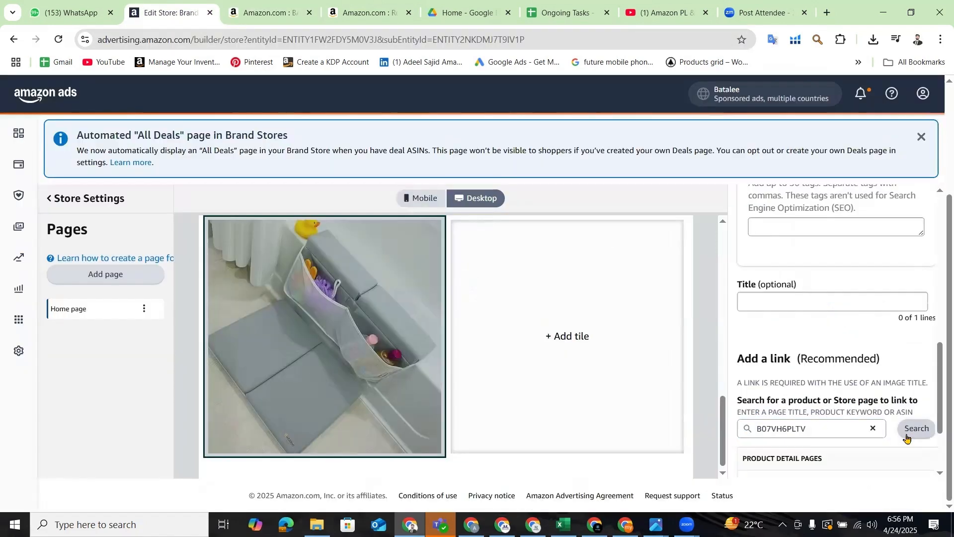
pyautogui.scroll(-2, 849, 463)
pyautogui.click(913, 381)
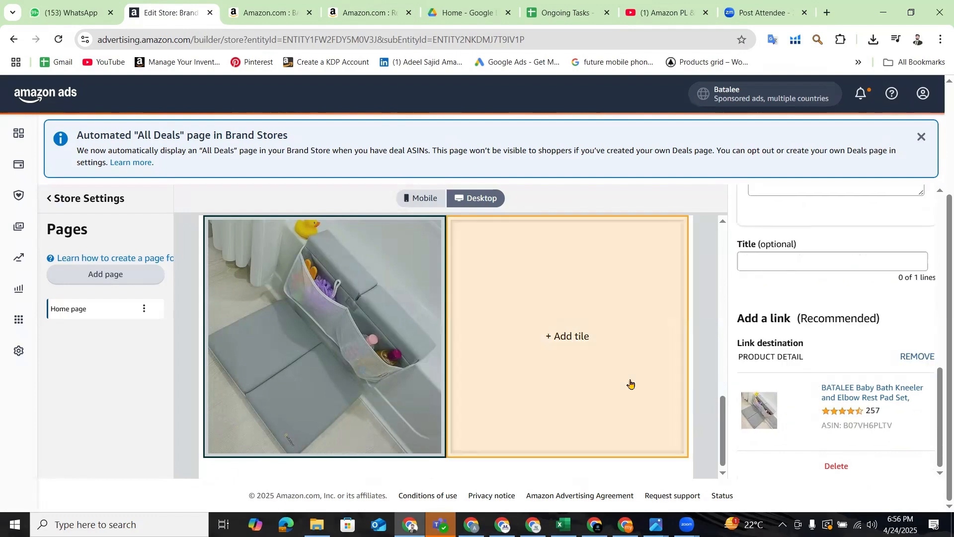
# Make the second tile an image tile and upload the "Ultimate Comfort" photo of the mother bathing her child.
pyautogui.click(574, 351)
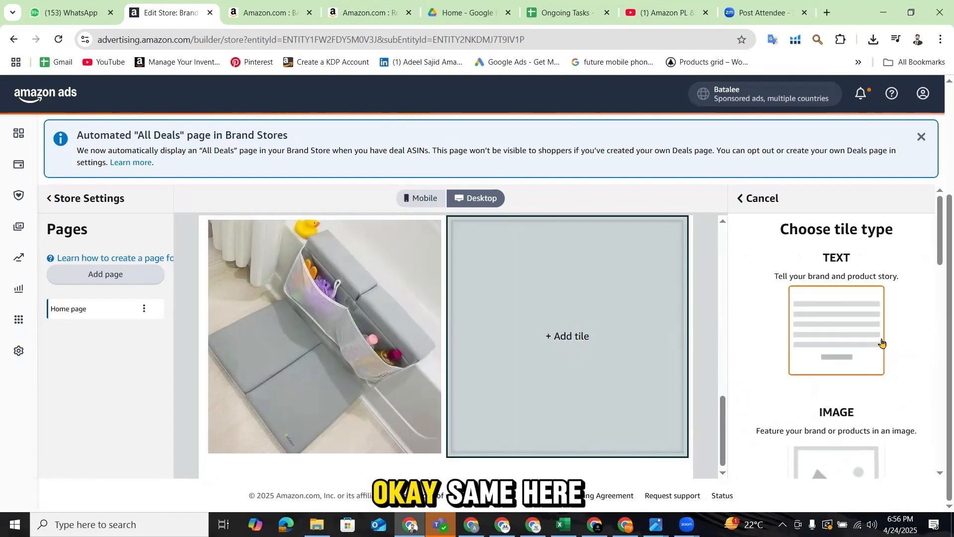
pyautogui.scroll(-2, 845, 362)
pyautogui.click(839, 368)
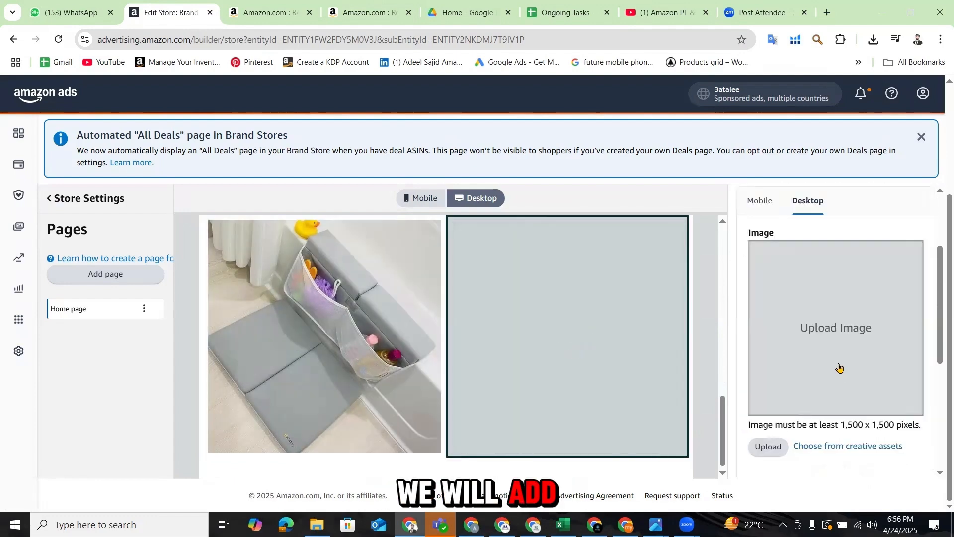
pyautogui.click(769, 447)
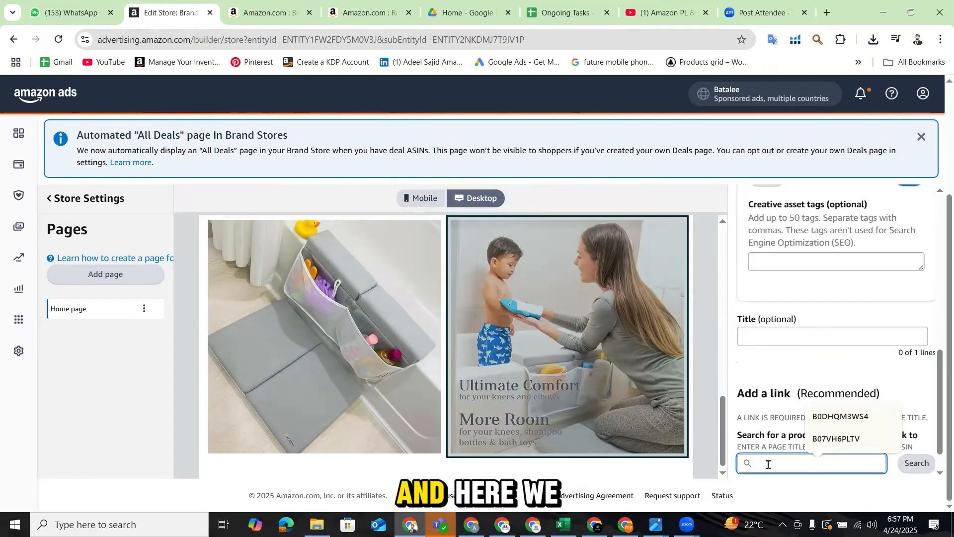
# Link the second image tile to product B07VH6PLTV and finish editing the tile.
pyautogui.click(917, 463)
pyautogui.click(916, 379)
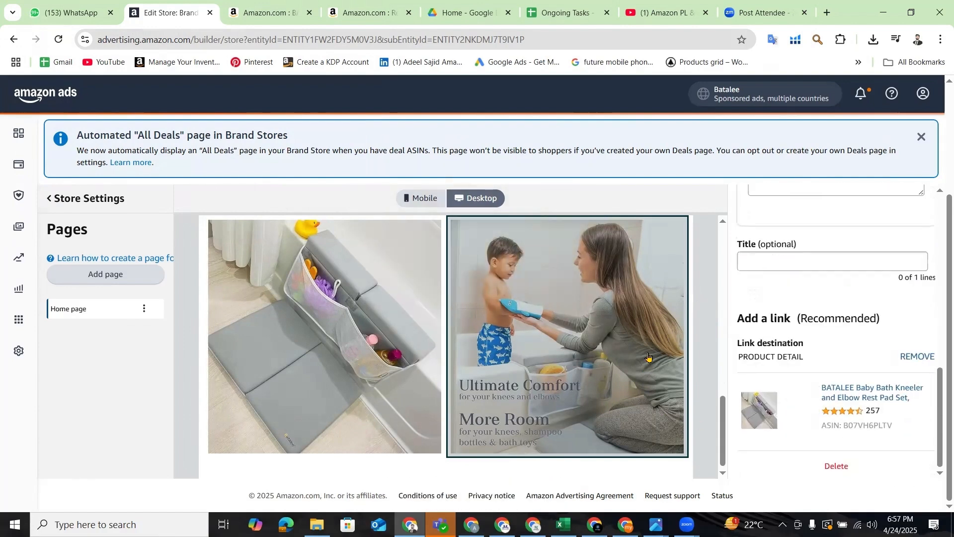
pyautogui.scroll(4, 595, 352)
pyautogui.scroll(1, 595, 352)
pyautogui.scroll(10, 771, 289)
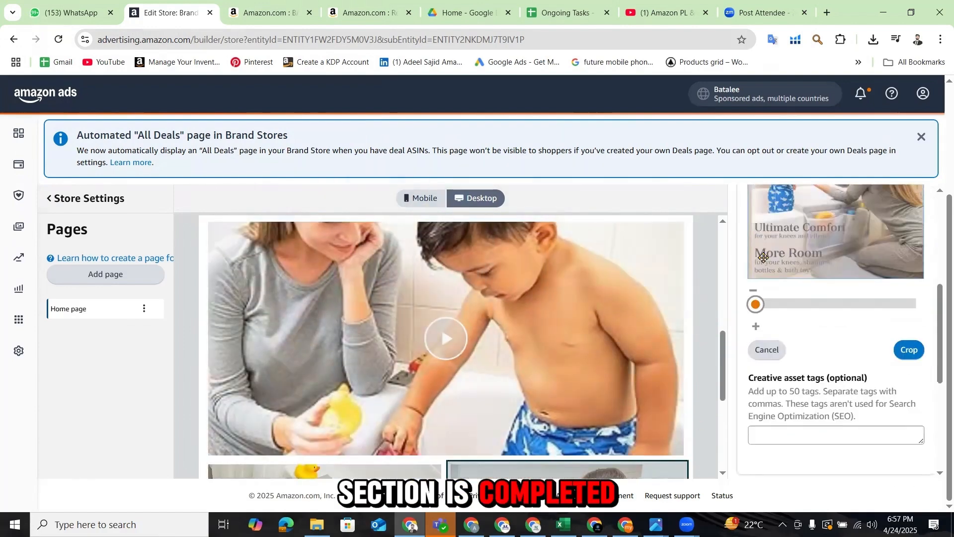
pyautogui.click(743, 201)
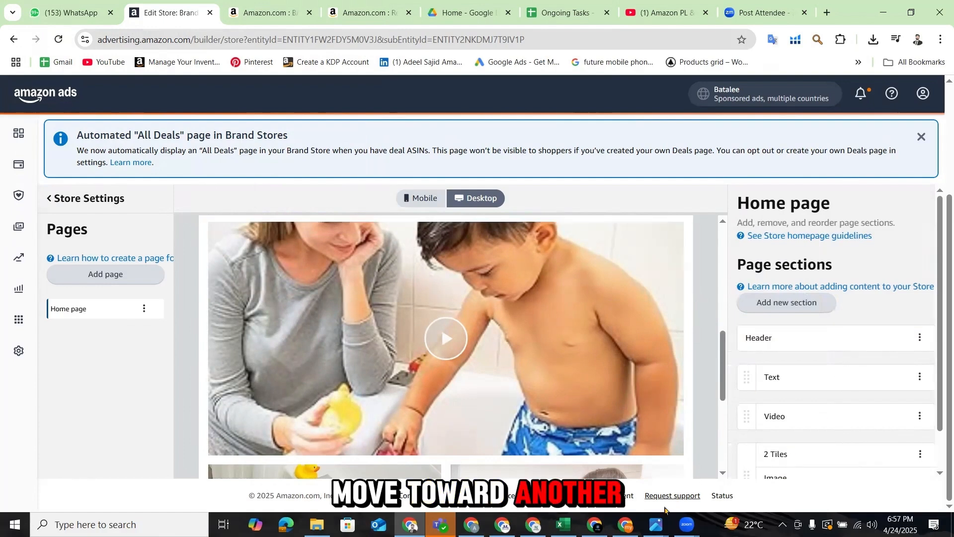
# Check the home page plan in Canva and add a Product section below the two image tiles.
pyautogui.click(625, 524)
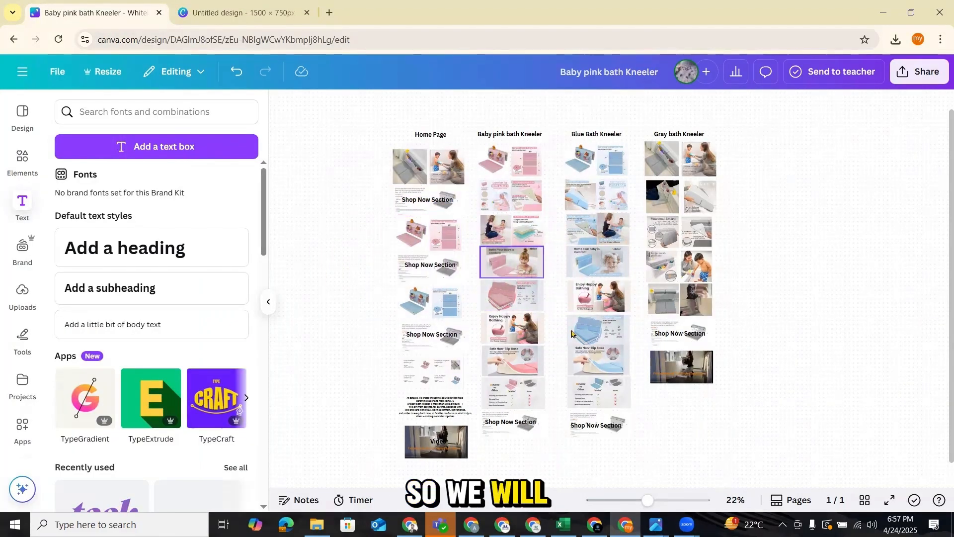
pyautogui.moveTo(625, 525)
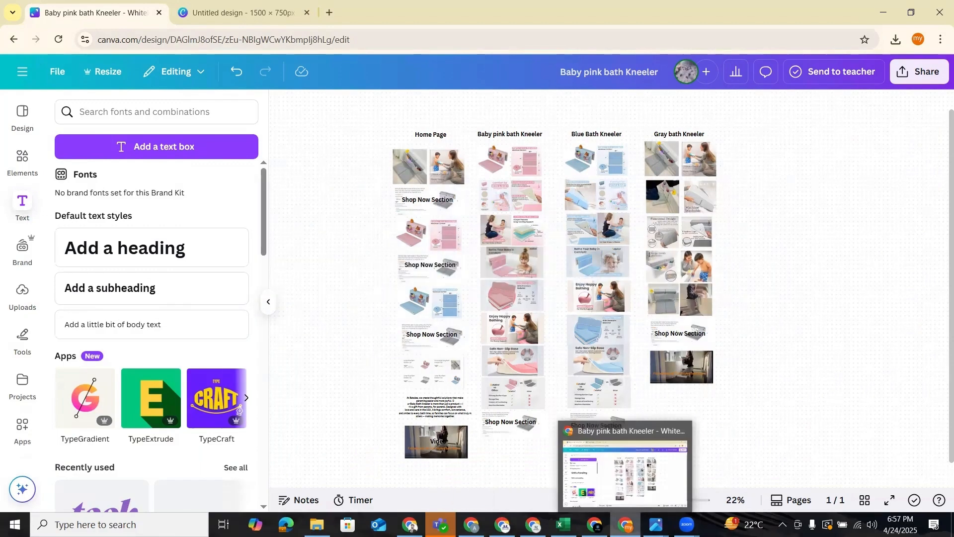
pyautogui.click(438, 465)
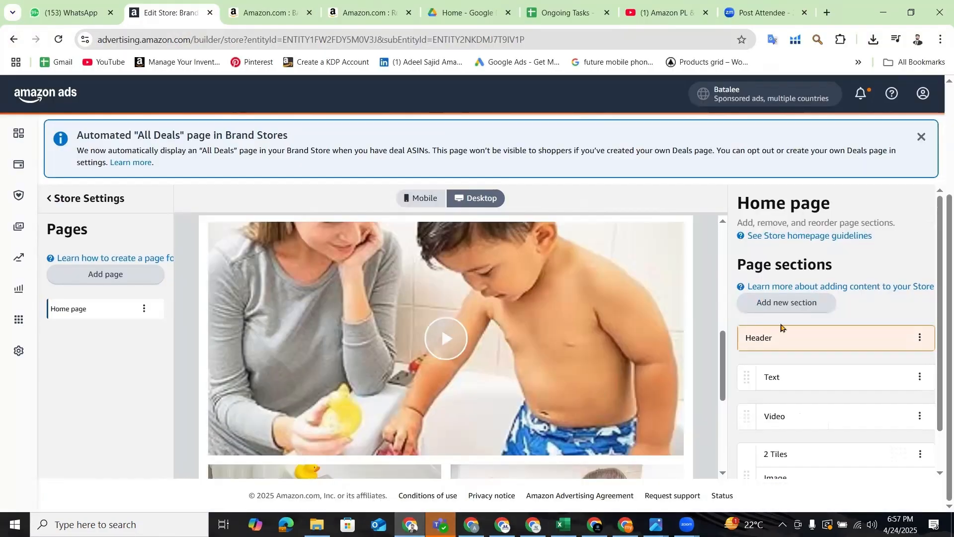
pyautogui.click(787, 312)
pyautogui.scroll(-12, 830, 316)
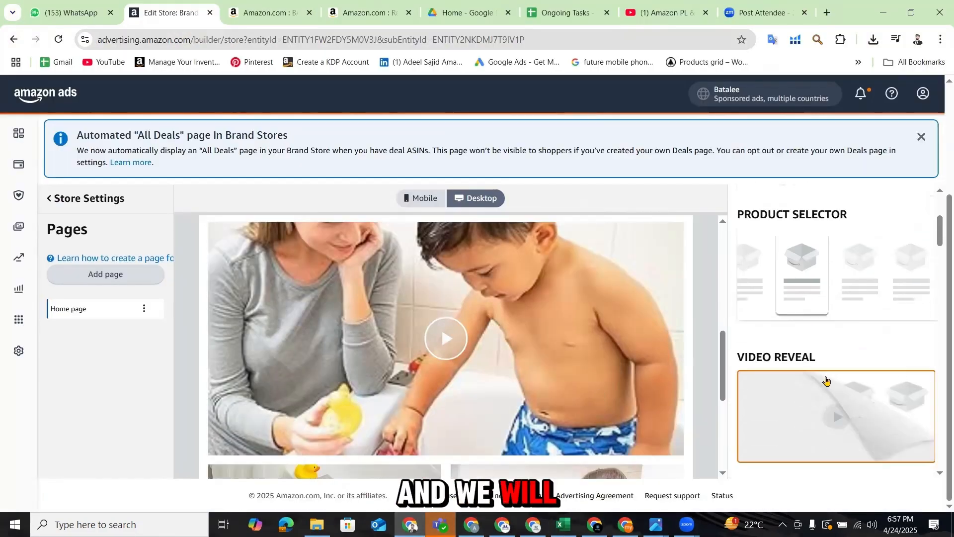
pyautogui.scroll(-10, 858, 330)
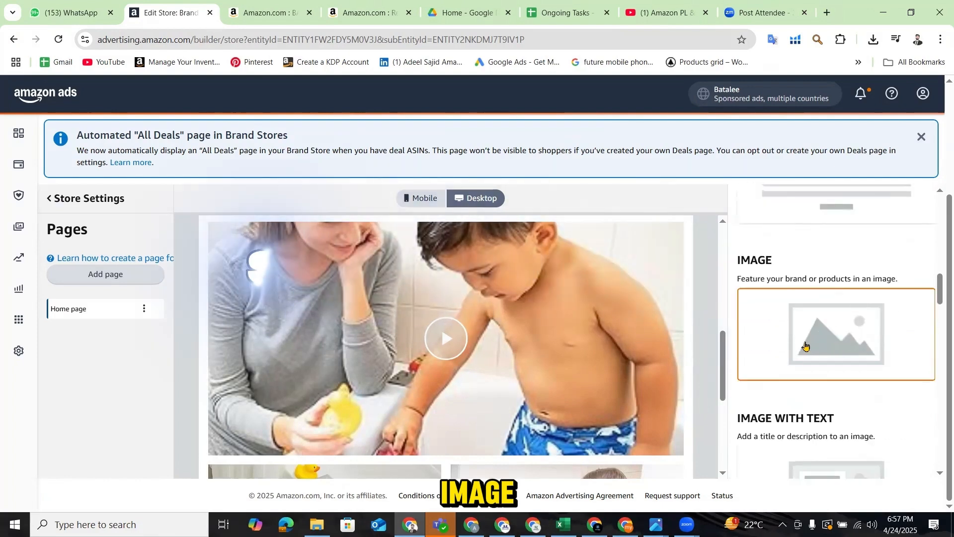
pyautogui.scroll(-3, 853, 336)
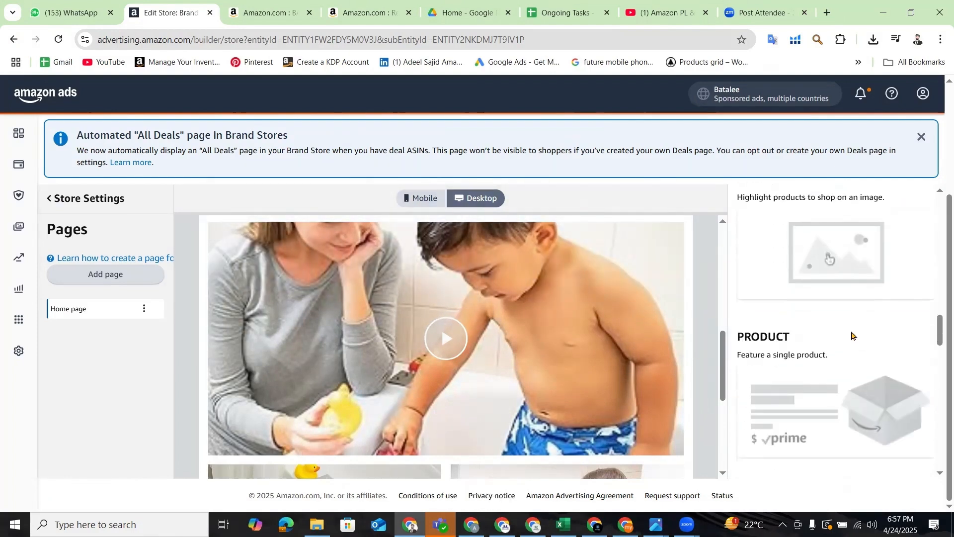
pyautogui.click(838, 313)
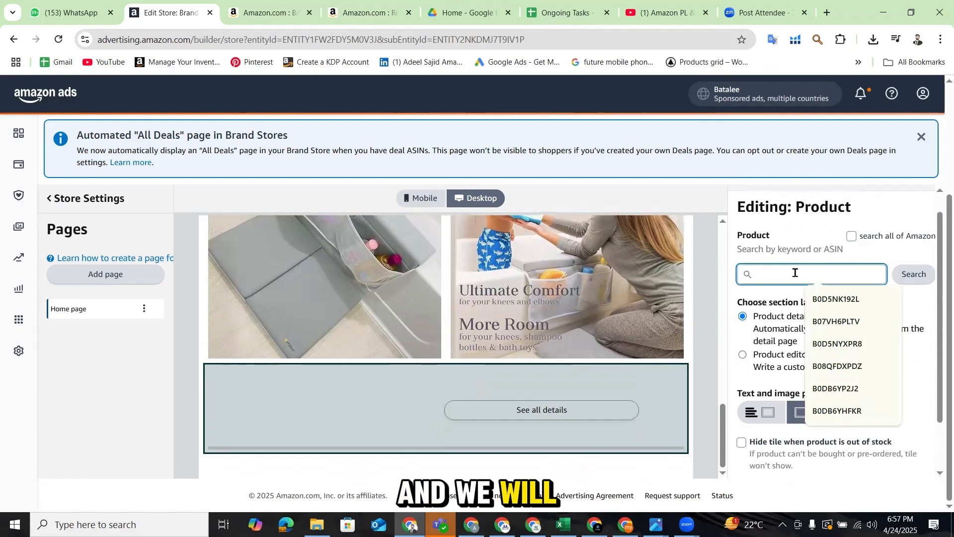
# Search for ASIN B07VH6PLTV and add the bath kneeler to the new Product section.
pyautogui.click(920, 283)
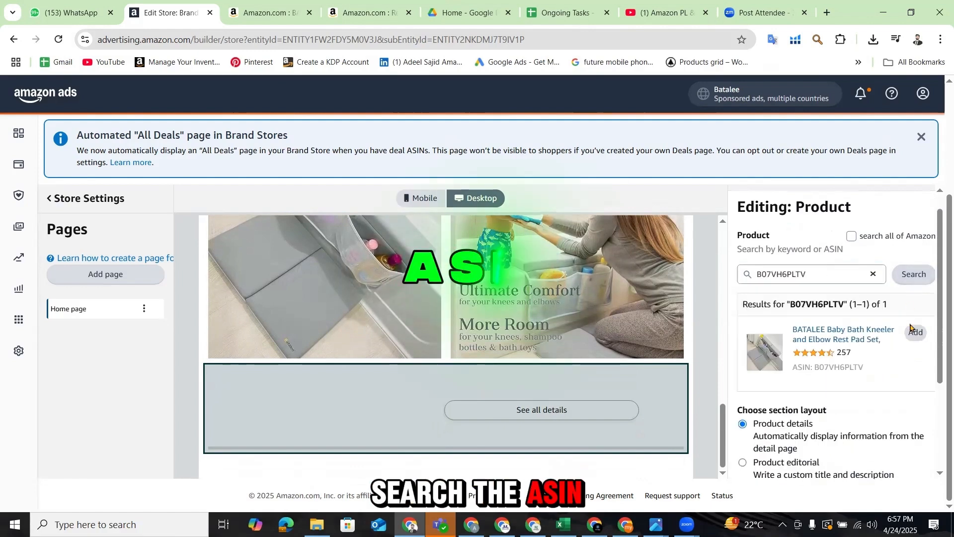
pyautogui.click(915, 333)
pyautogui.scroll(-3, 503, 357)
pyautogui.scroll(-1, 761, 383)
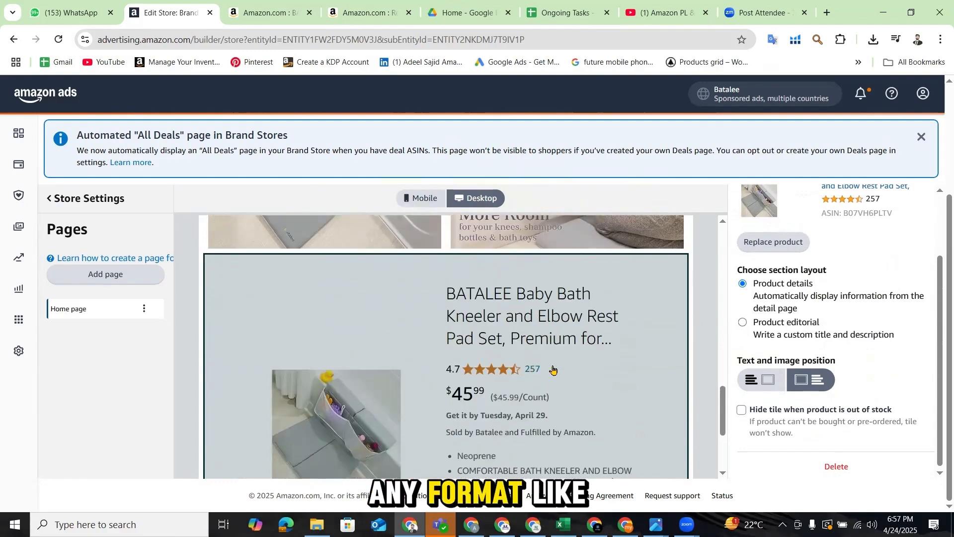
# Set the Product section to show its text before the image, review the layout and finish editing the section.
pyautogui.click(754, 382)
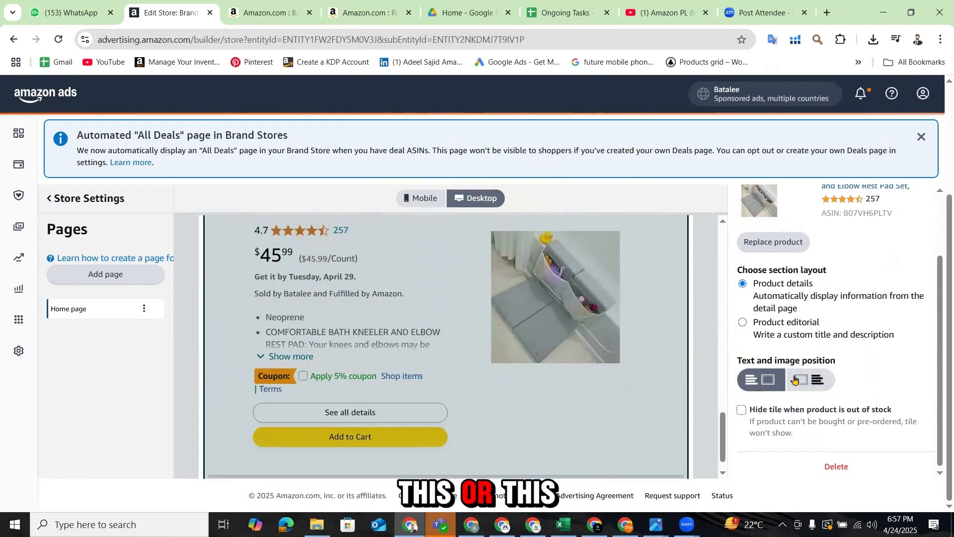
pyautogui.scroll(2, 877, 286)
pyautogui.scroll(3, 500, 334)
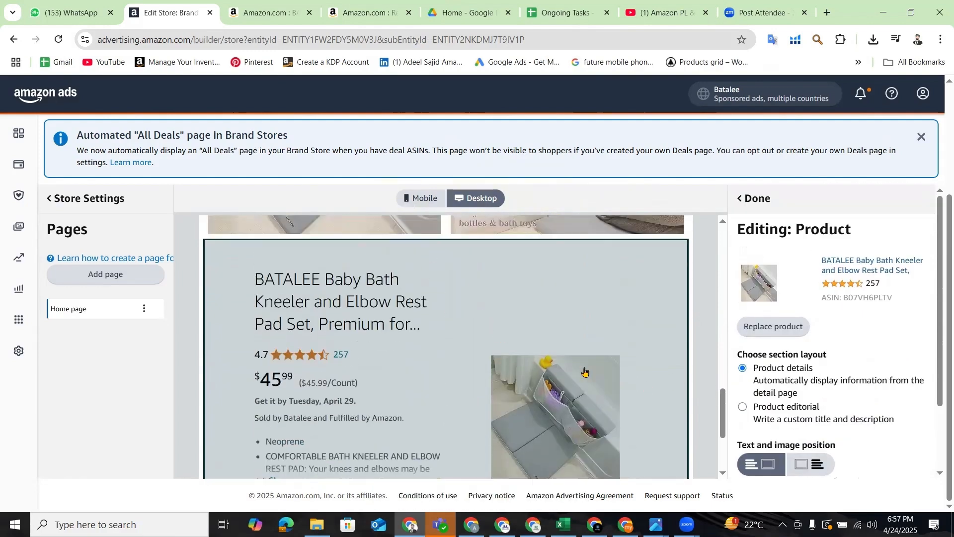
pyautogui.scroll(-3, 585, 372)
pyautogui.scroll(-2, 862, 389)
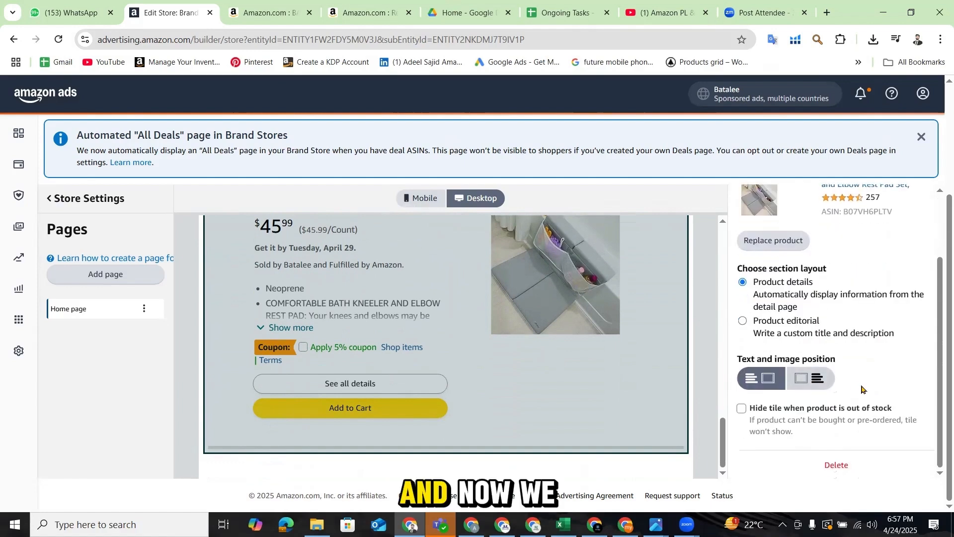
pyautogui.scroll(5, 844, 359)
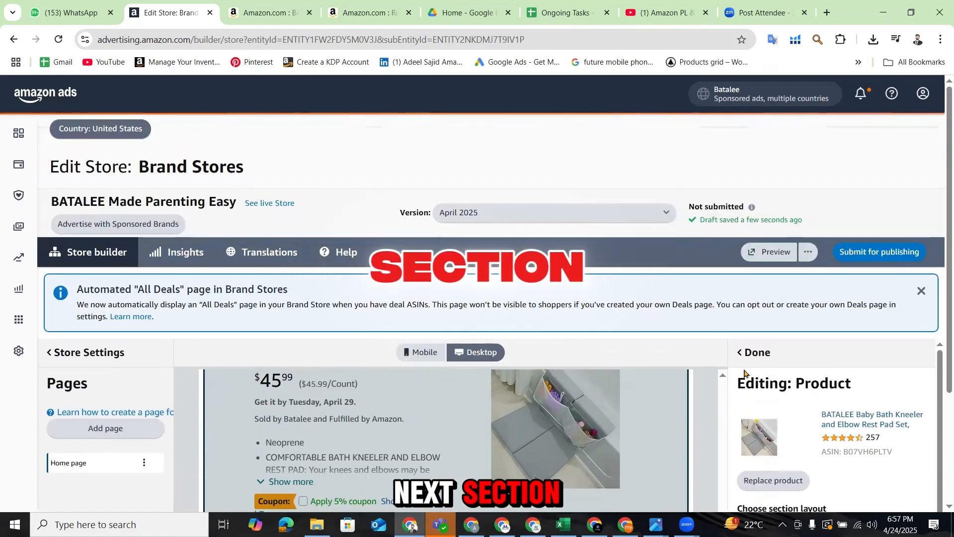
pyautogui.click(752, 353)
# Add another home page section with the two-tile basic section layout below the Product section.
pyautogui.scroll(-2, 825, 379)
pyautogui.click(794, 382)
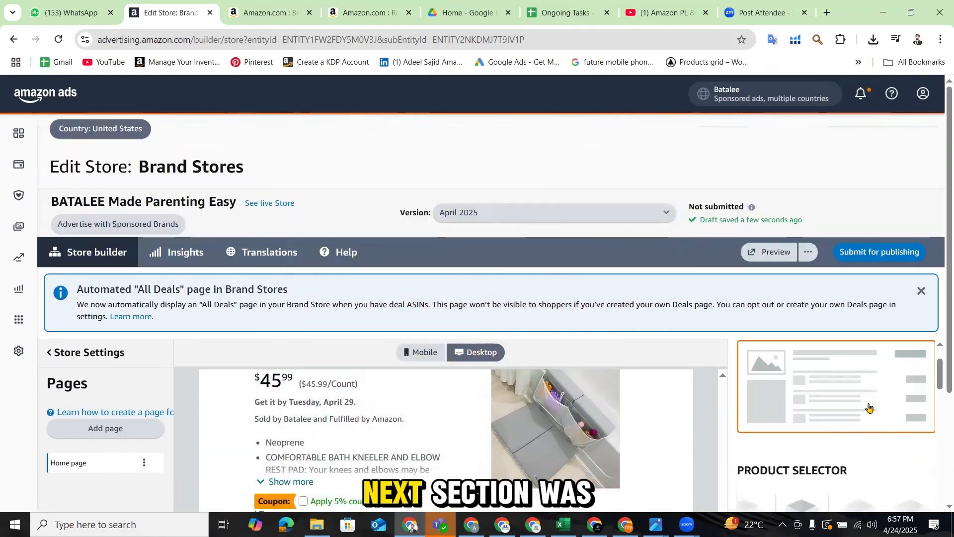
pyautogui.scroll(-6, 855, 428)
pyautogui.scroll(-5, 858, 431)
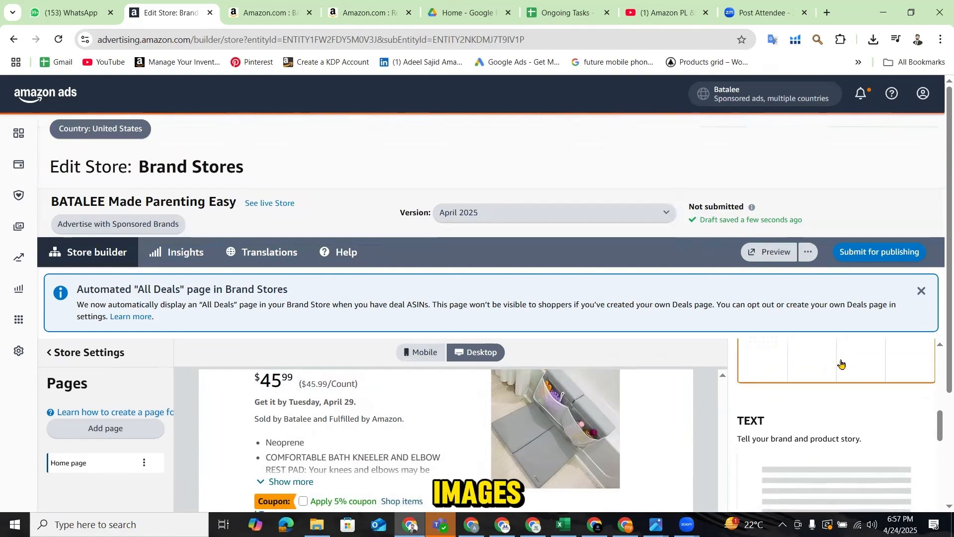
pyautogui.scroll(5, 828, 412)
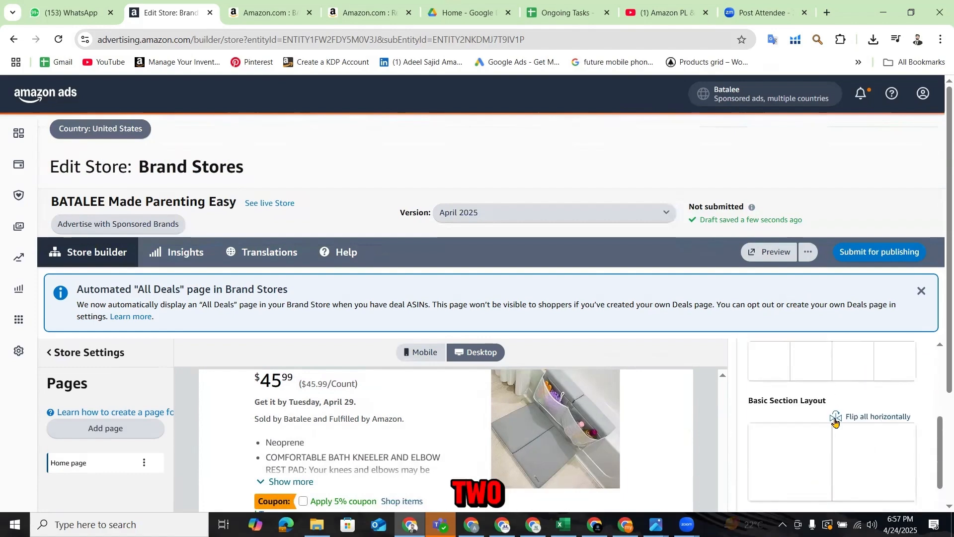
pyautogui.click(829, 447)
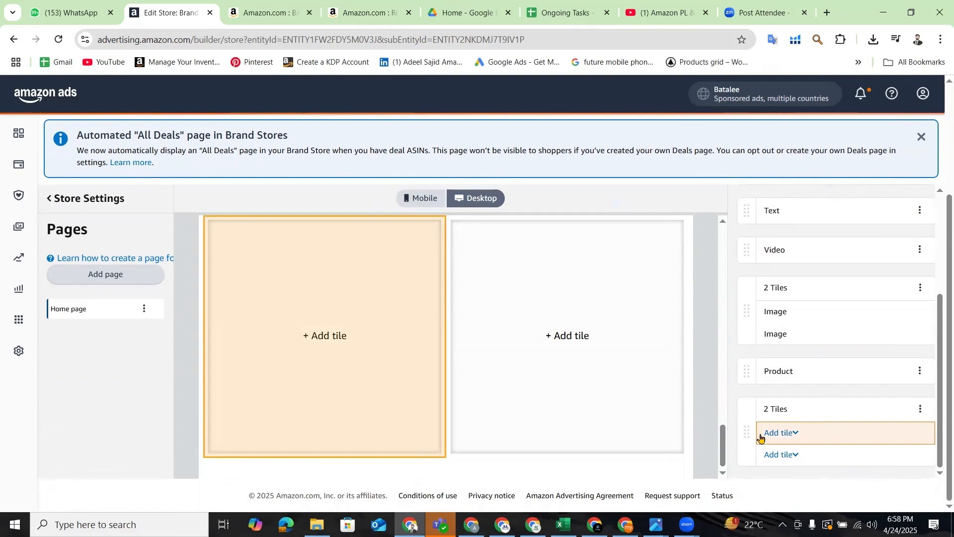
# Make the first tile of the newly added two-tile section an image tile.
pyautogui.click(368, 356)
pyautogui.scroll(-3, 837, 405)
pyautogui.click(839, 360)
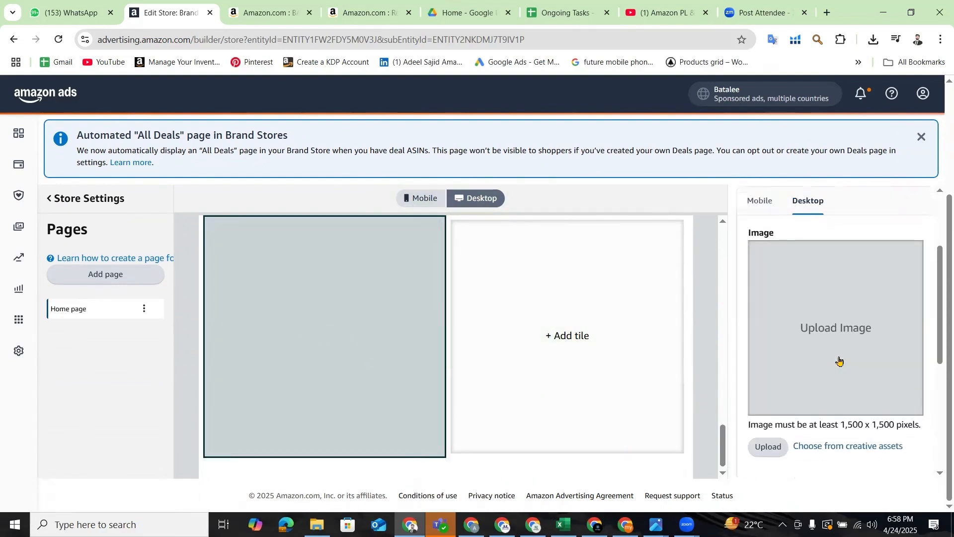
# Upload the image "Bath Kneeler pink Main Image" from the Pink folder to the first tile of the new two-tile section.
pyautogui.click(827, 324)
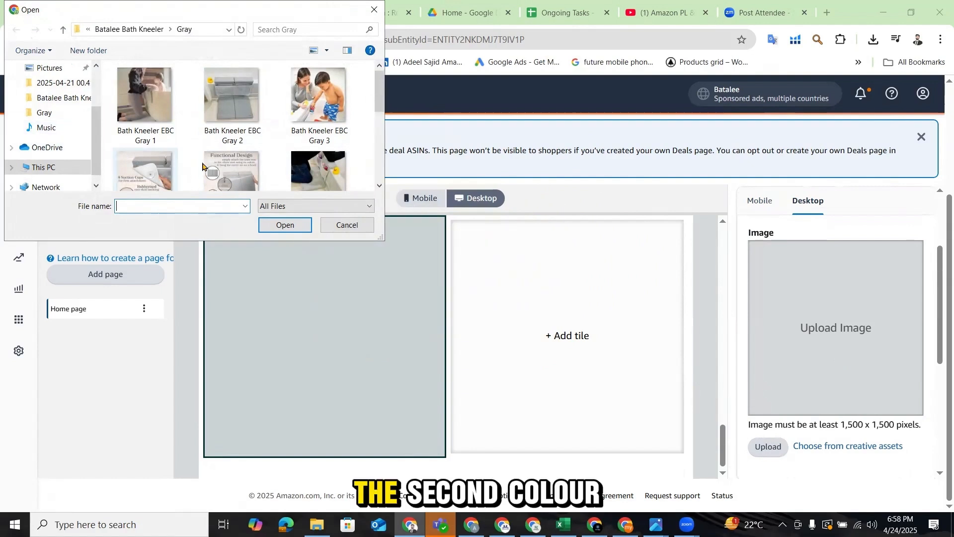
pyautogui.click(158, 31)
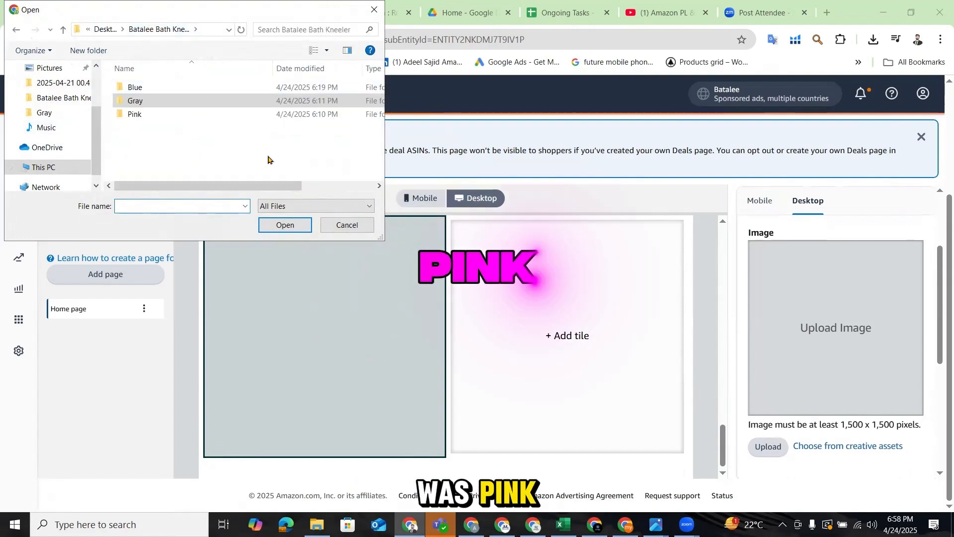
pyautogui.doubleClick(155, 114)
pyautogui.scroll(-3, 231, 144)
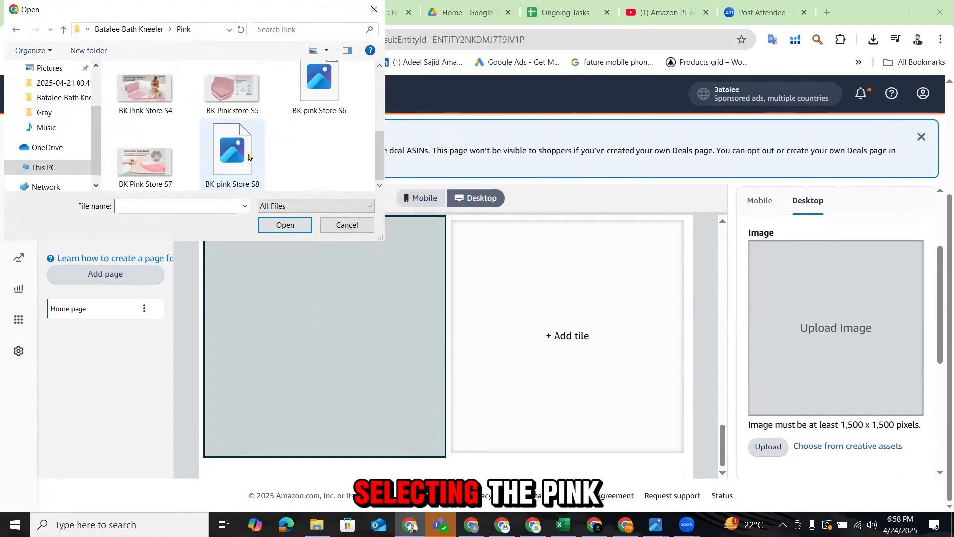
pyautogui.scroll(5, 305, 162)
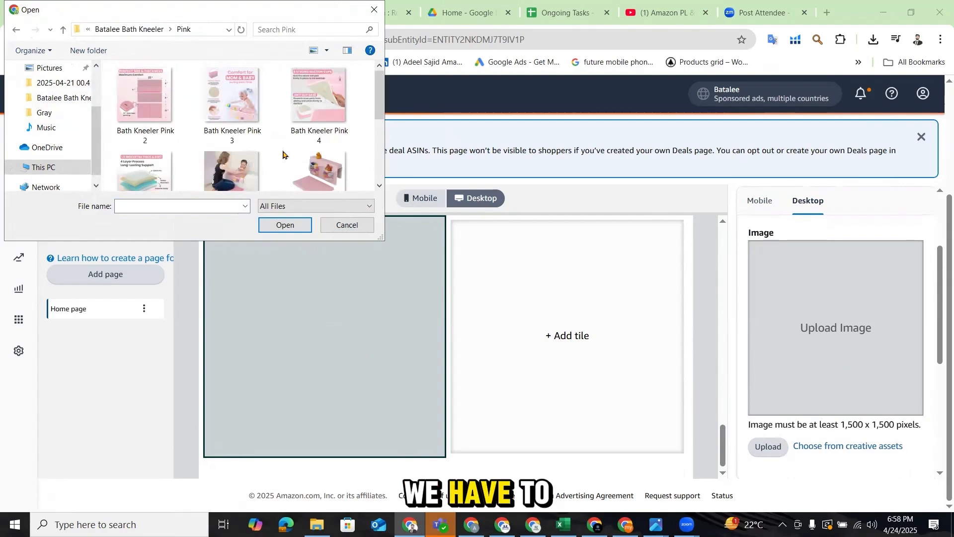
pyautogui.scroll(-1, 317, 144)
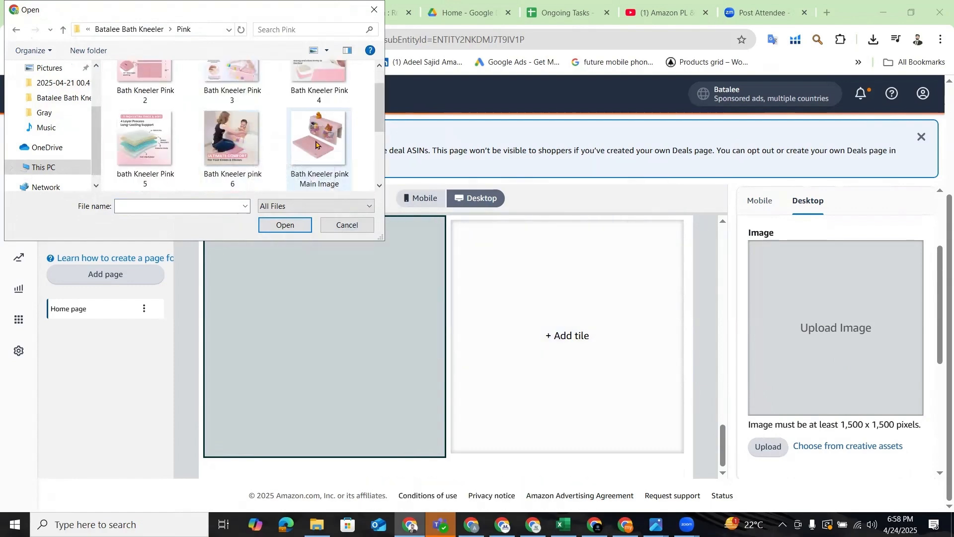
pyautogui.click(289, 224)
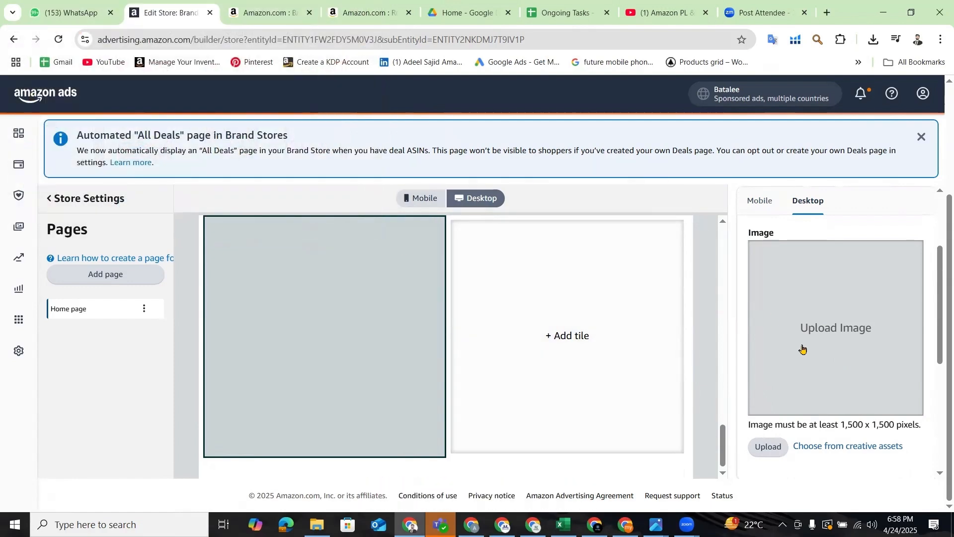
# Copy the ASIN of the pink bath kneeler variant from its Amazon page and link the first tile to product B0D5NK192L.
pyautogui.click(292, 17)
pyautogui.scroll(-3, 504, 420)
pyautogui.click(490, 338)
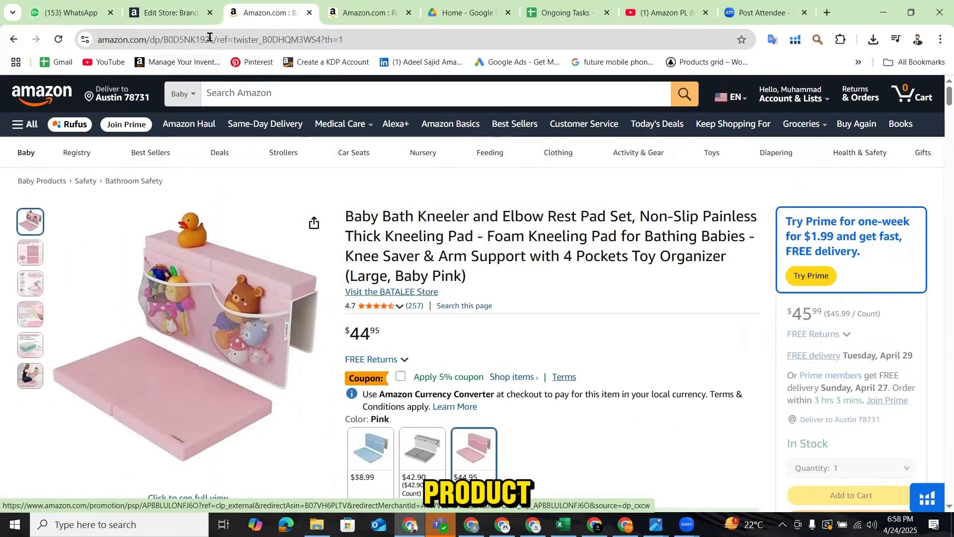
pyautogui.doubleClick(239, 39)
pyautogui.hotkey('ctrl', 'c')
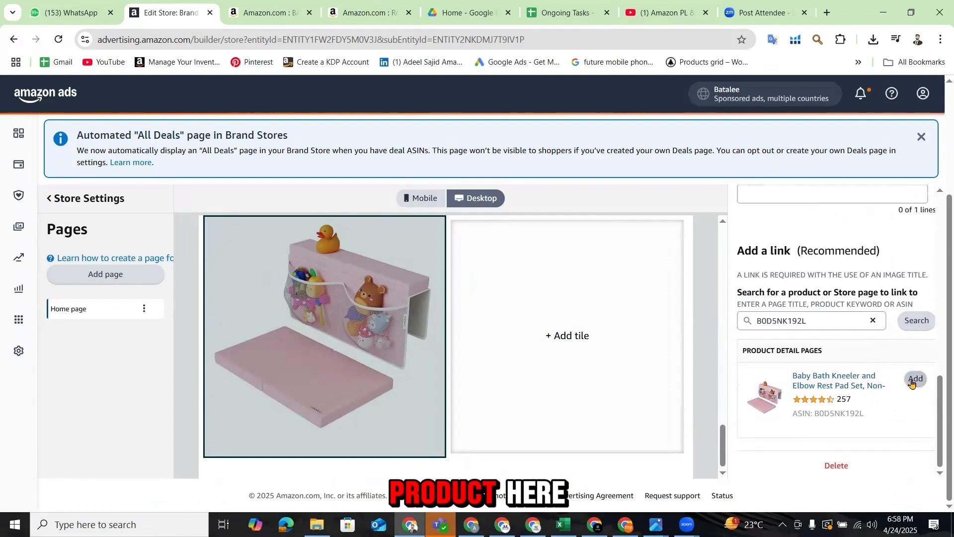
pyautogui.click(915, 379)
# Make the second tile of the section an image tile and upload "Bath Kneeler Pink 2" from the Pink folder.
pyautogui.scroll(10, 844, 358)
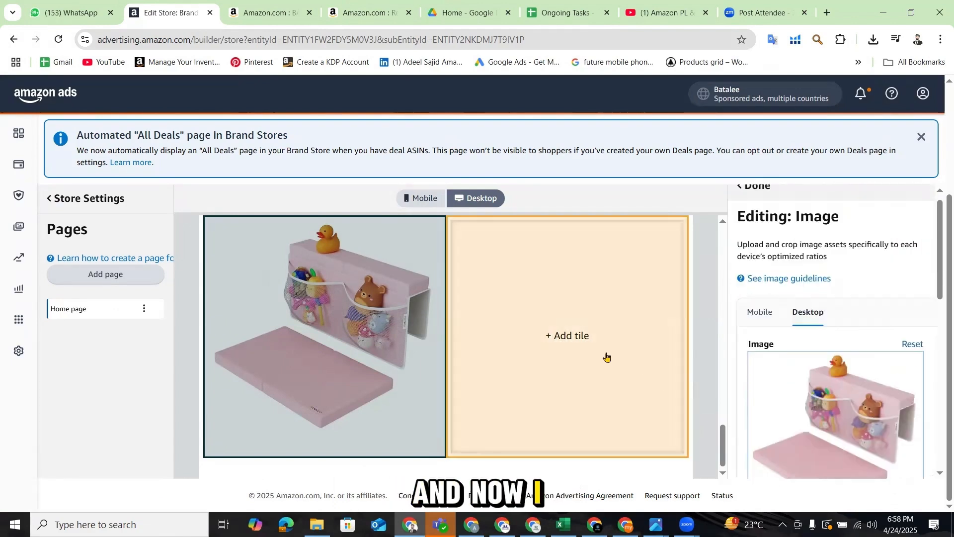
pyautogui.click(607, 358)
pyautogui.scroll(-5, 844, 395)
pyautogui.click(846, 399)
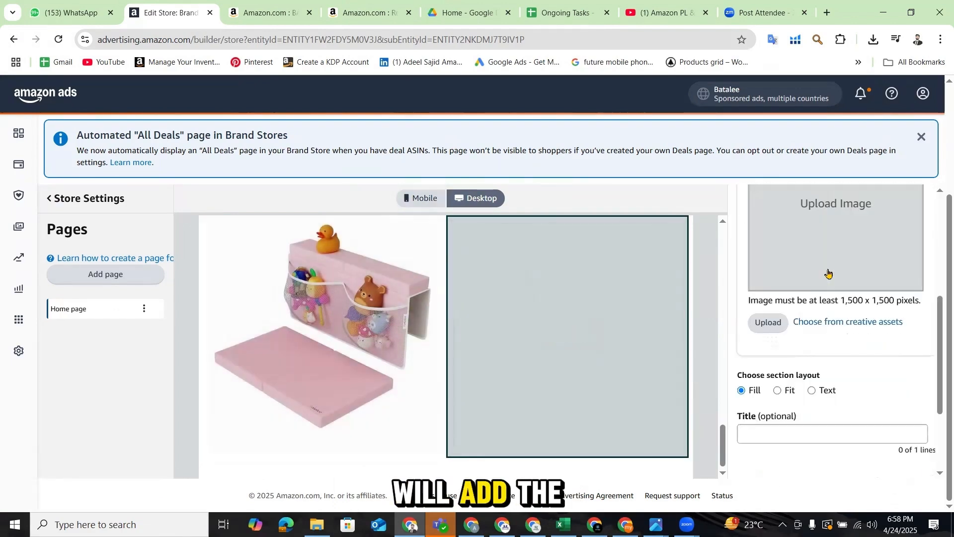
pyautogui.click(837, 244)
pyautogui.scroll(-1, 273, 156)
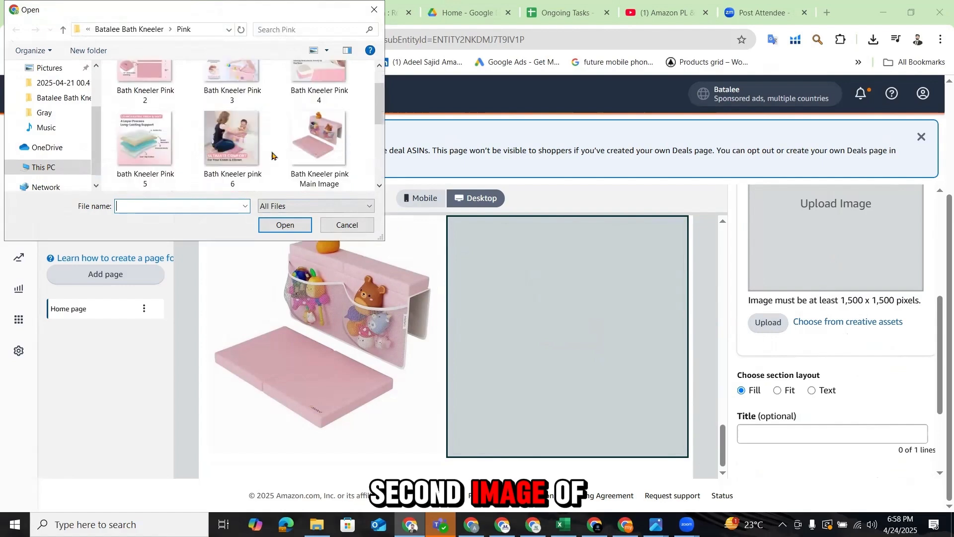
pyautogui.scroll(-2, 272, 159)
pyautogui.scroll(3, 288, 133)
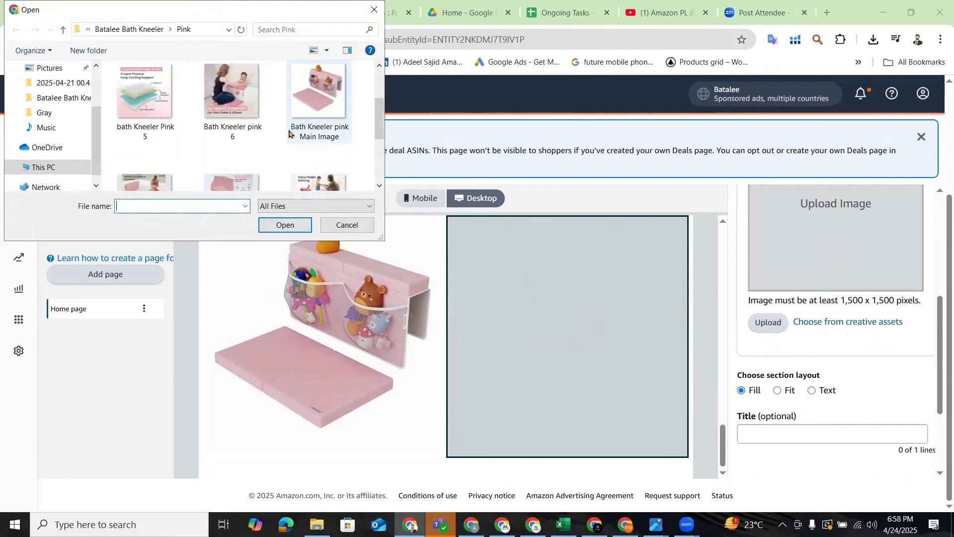
pyautogui.click(299, 230)
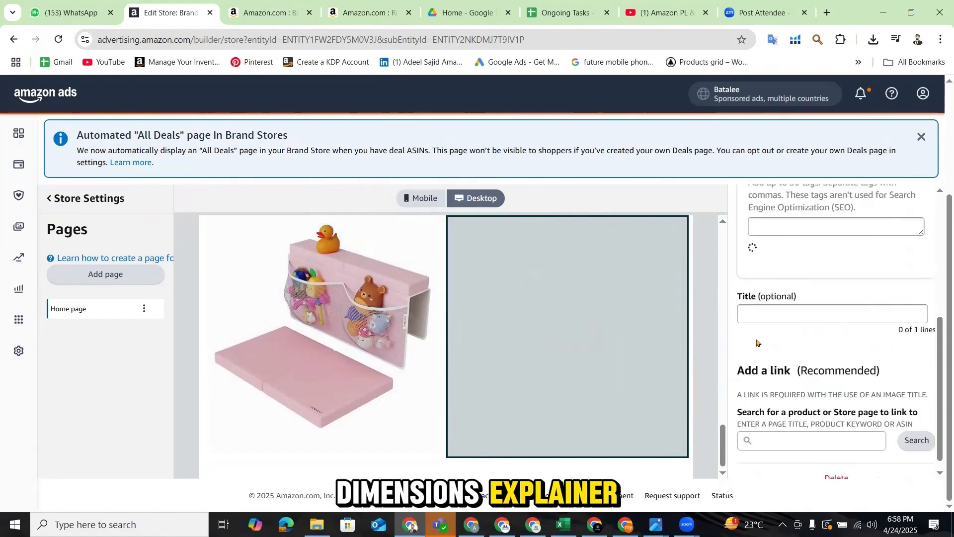
# Link the second image tile to product B0D5NK192L and finish editing the tile.
pyautogui.scroll(-3, 843, 369)
pyautogui.click(768, 426)
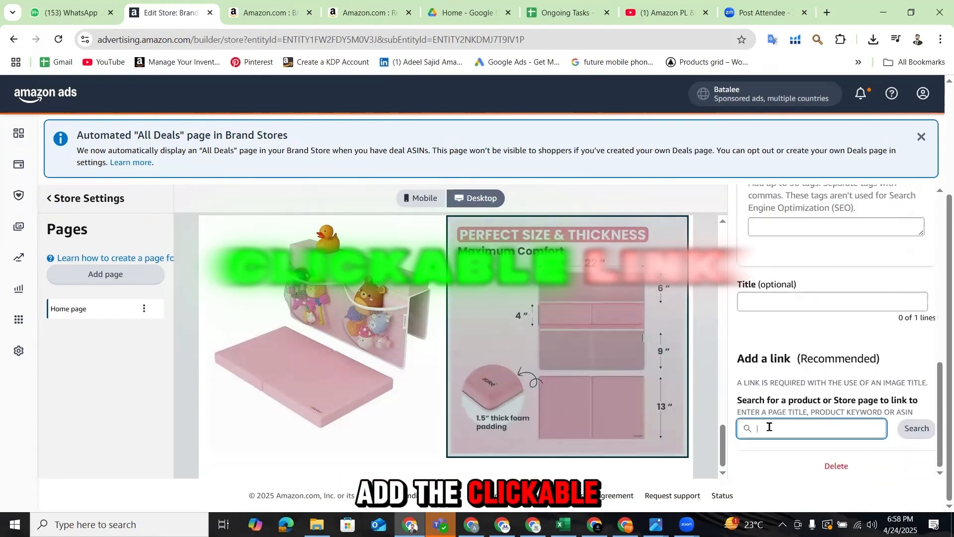
pyautogui.click(836, 497)
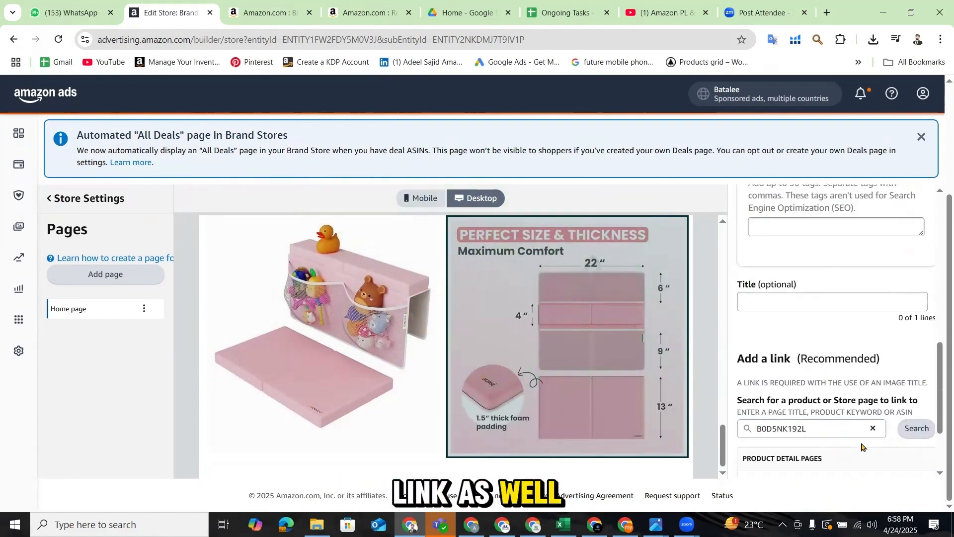
pyautogui.click(916, 376)
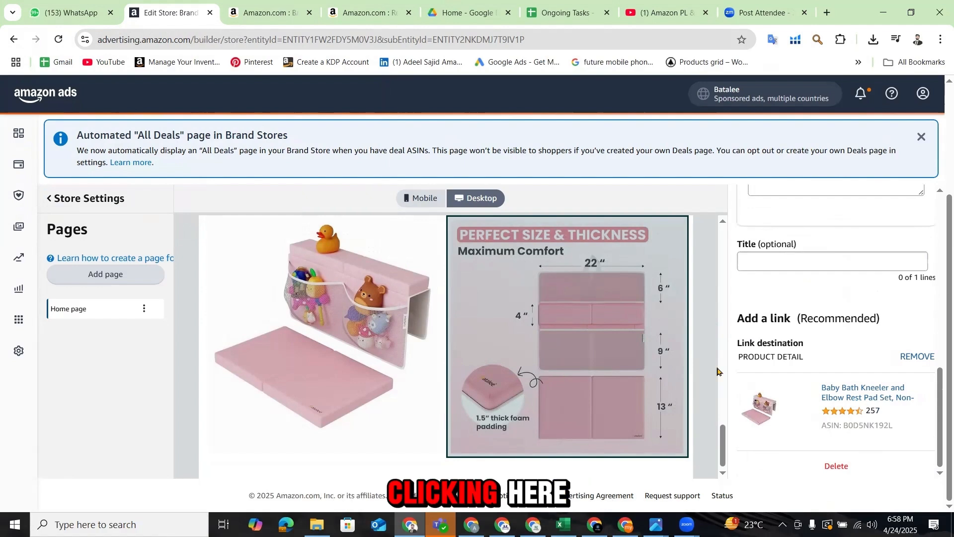
pyautogui.scroll(10, 745, 324)
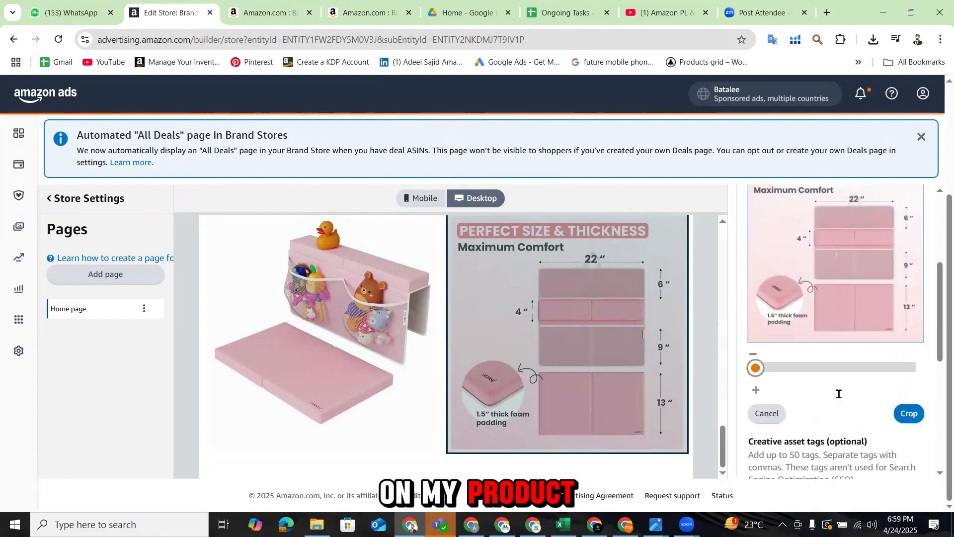
pyautogui.click(755, 199)
# Add a new Product section to the home page below the pink two-tile section.
pyautogui.scroll(-2, 805, 399)
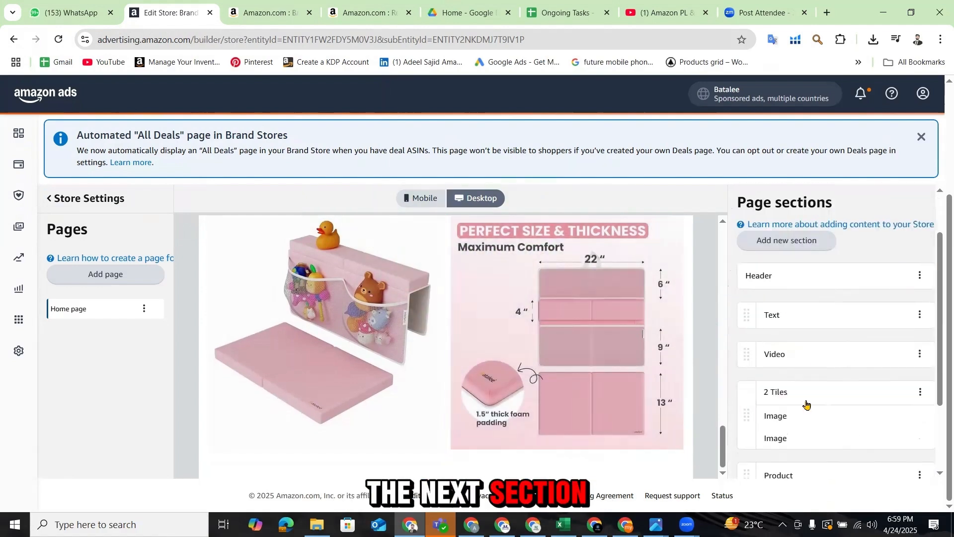
pyautogui.scroll(2, 805, 401)
pyautogui.click(790, 304)
pyautogui.scroll(-10, 846, 390)
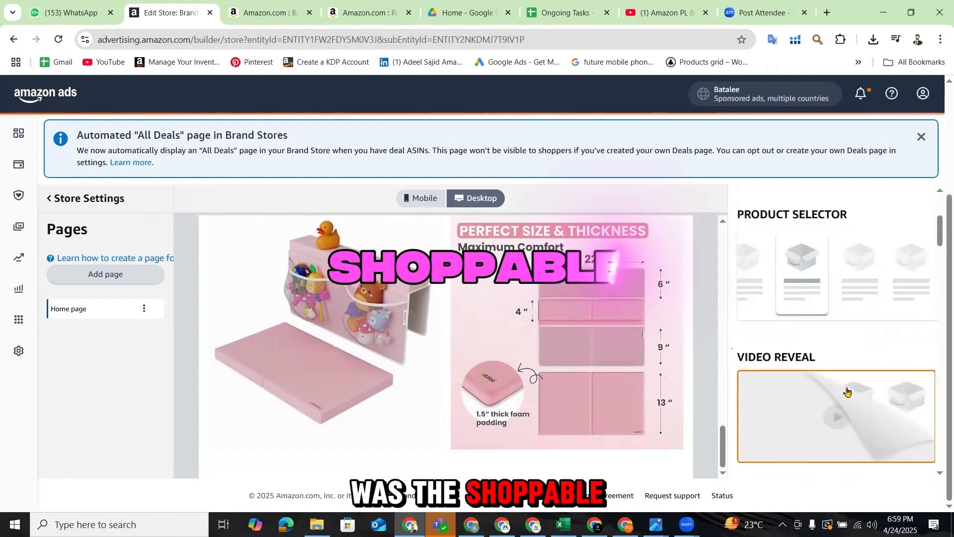
pyautogui.scroll(-8, 846, 396)
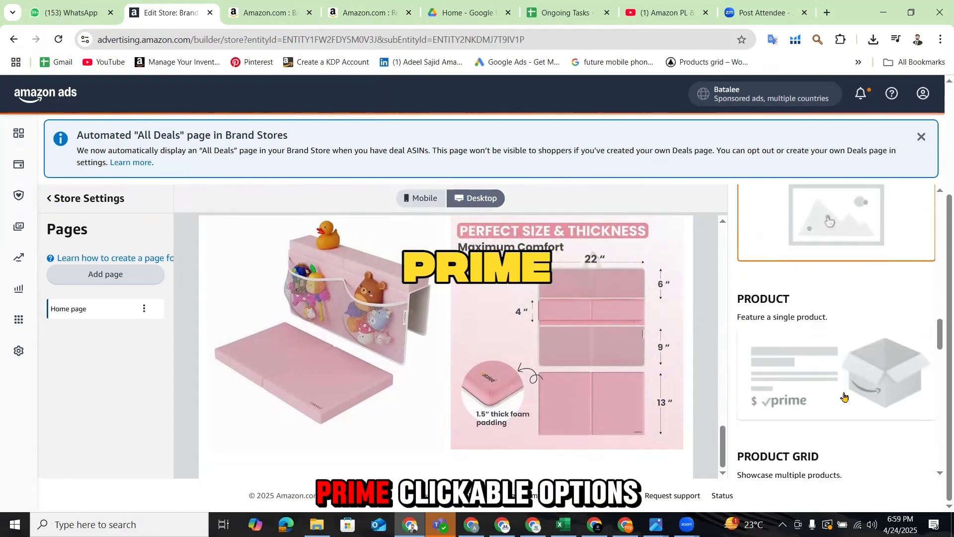
pyautogui.scroll(3, 845, 396)
pyautogui.click(842, 386)
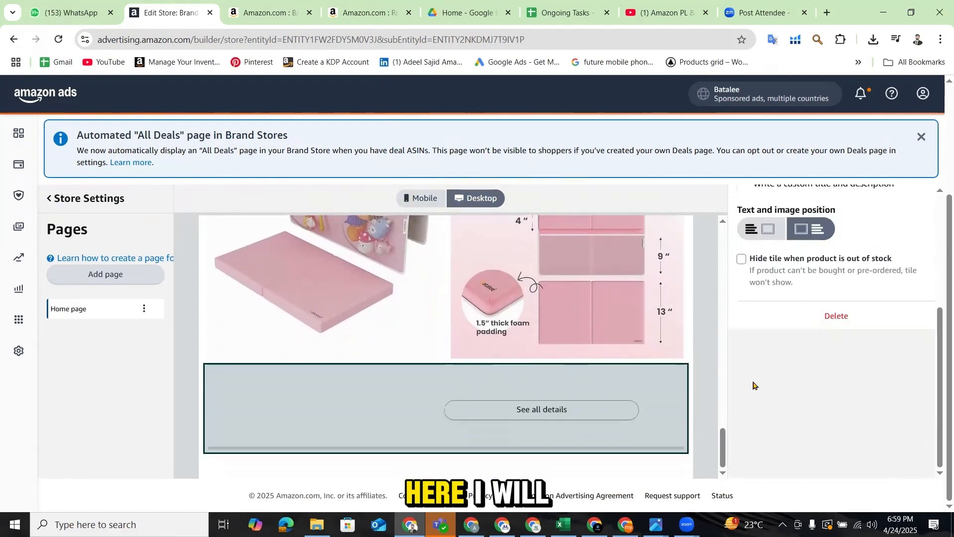
# Search for ASIN B0D5NK192L and add the pink bath kneeler to the new Product section.
pyautogui.scroll(5, 795, 308)
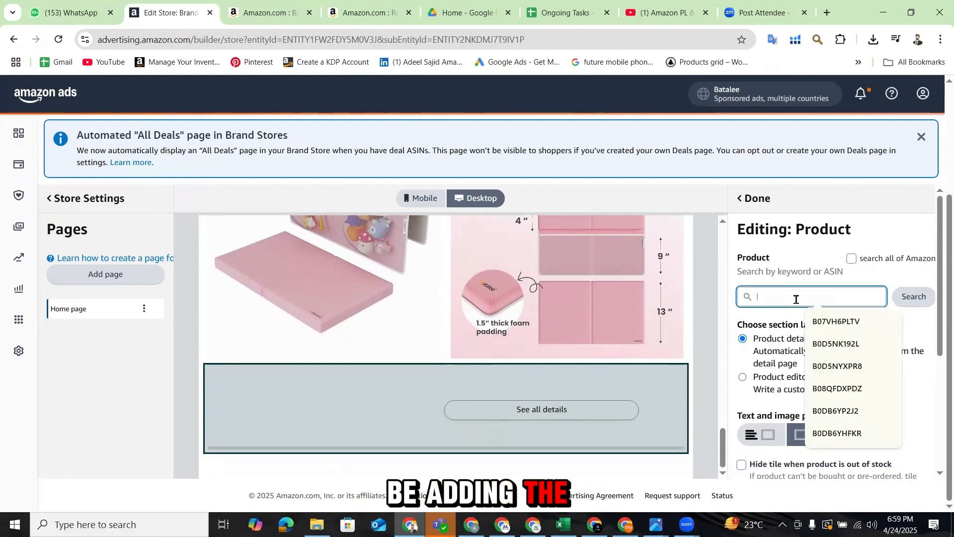
pyautogui.hotkey('ctrl', 'v')
pyautogui.click(903, 298)
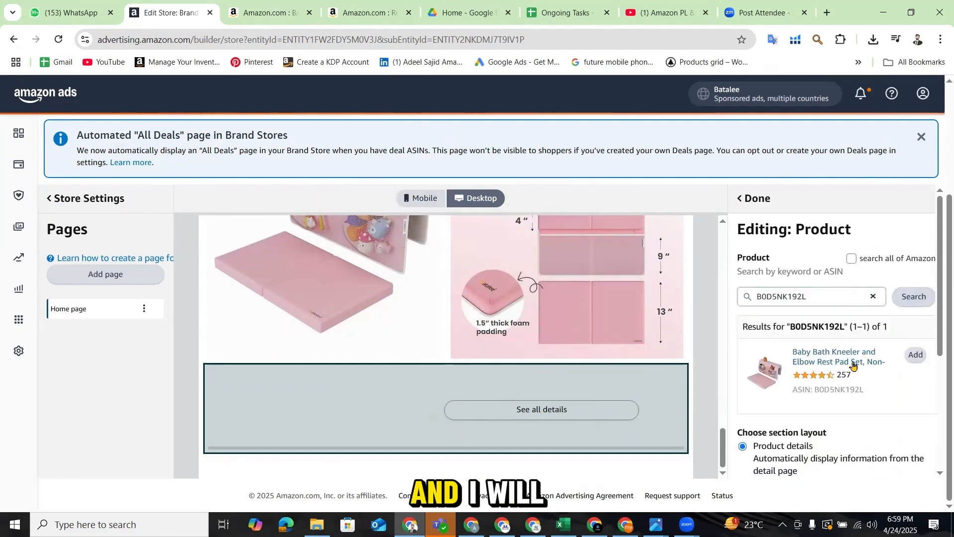
pyautogui.click(916, 355)
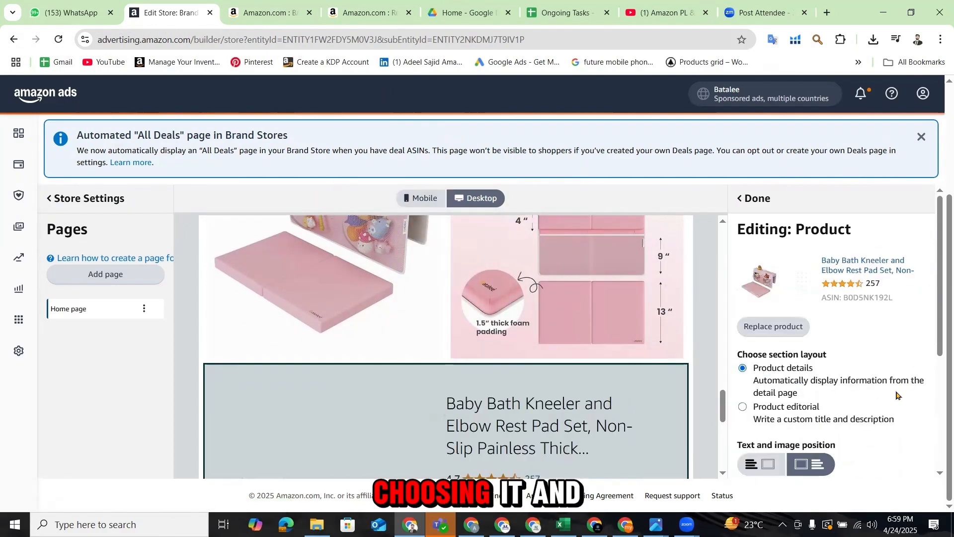
# Place the text before the image in the pink kneeler's Product section and finish editing the section.
pyautogui.click(767, 465)
pyautogui.scroll(-3, 854, 390)
pyautogui.scroll(3, 785, 393)
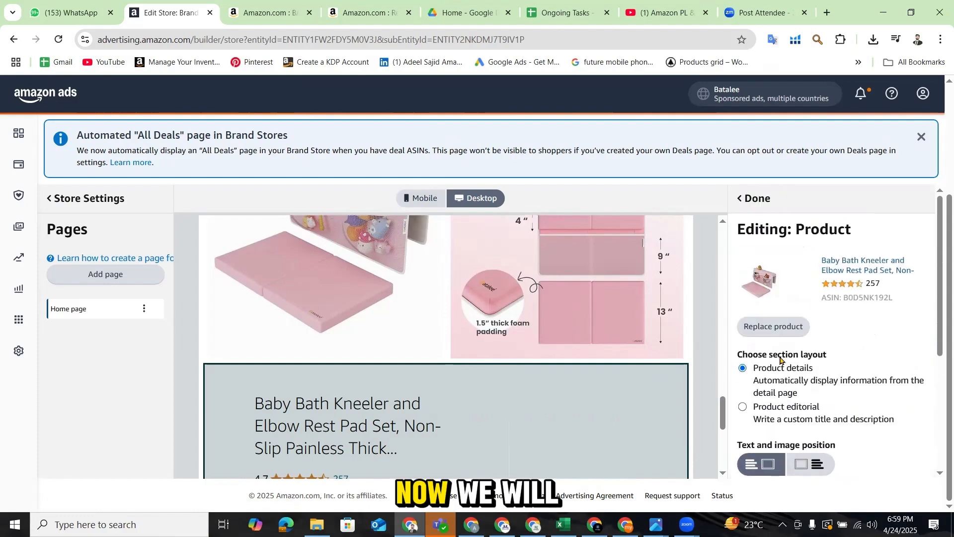
pyautogui.click(740, 199)
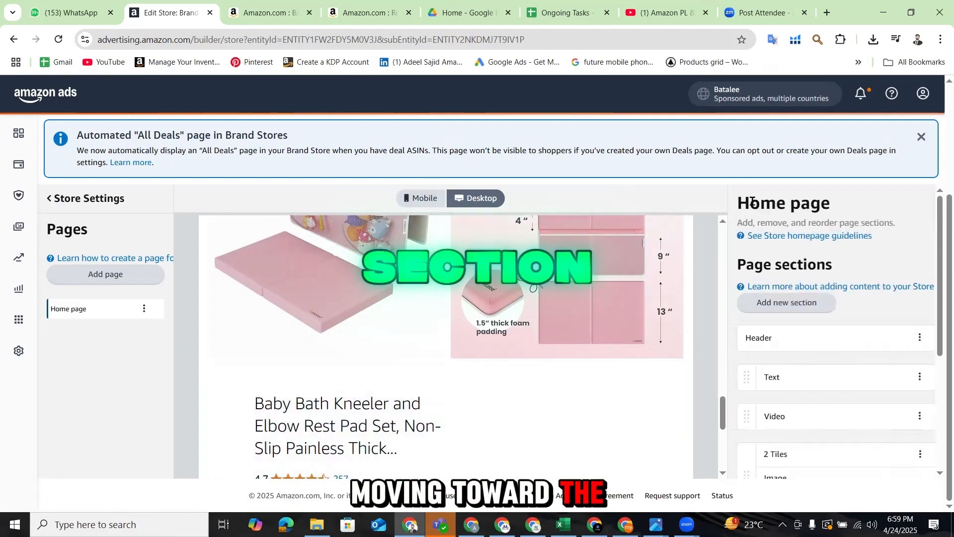
# Add another two-tile section to the home page below the pink kneeler's Product section.
pyautogui.click(795, 305)
pyautogui.scroll(-10, 840, 380)
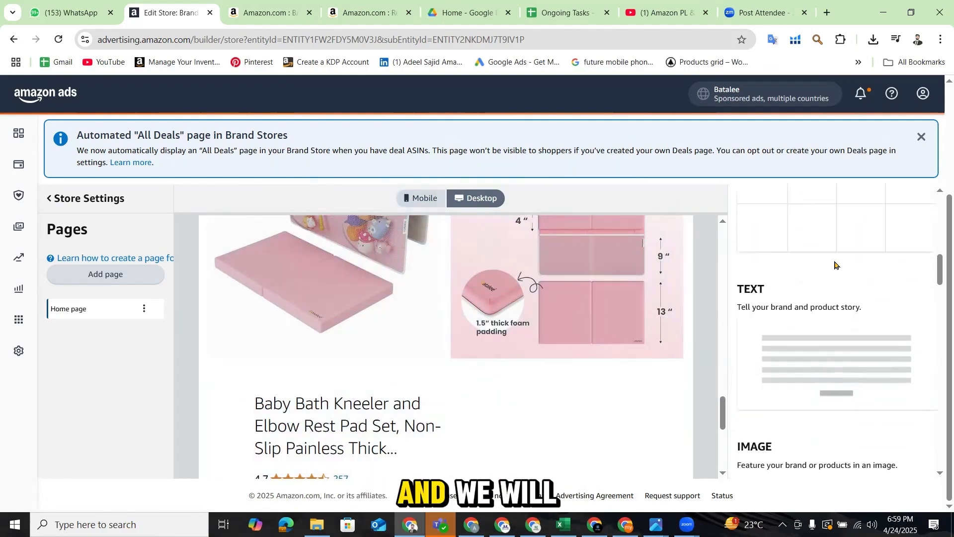
pyautogui.click(833, 234)
pyautogui.click(820, 270)
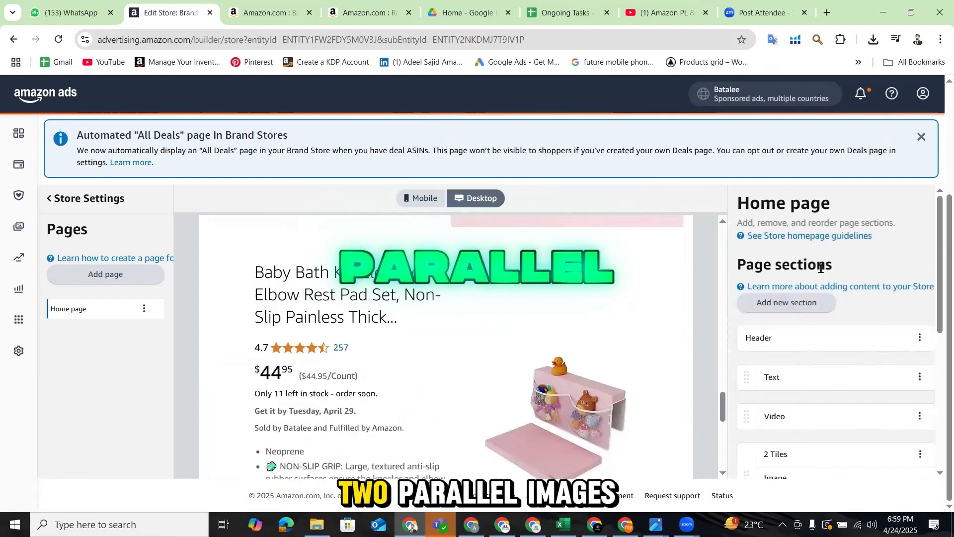
pyautogui.scroll(-6, 841, 373)
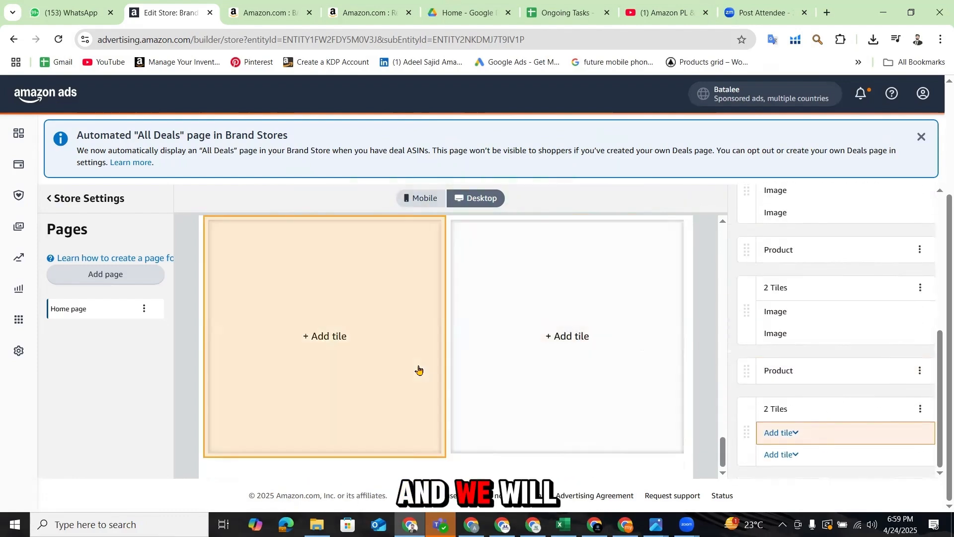
# Make the first tile of the empty two-tile section an image tile and upload image B1 from the Blue folder.
pyautogui.click(418, 368)
pyautogui.scroll(-2, 846, 383)
pyautogui.click(847, 395)
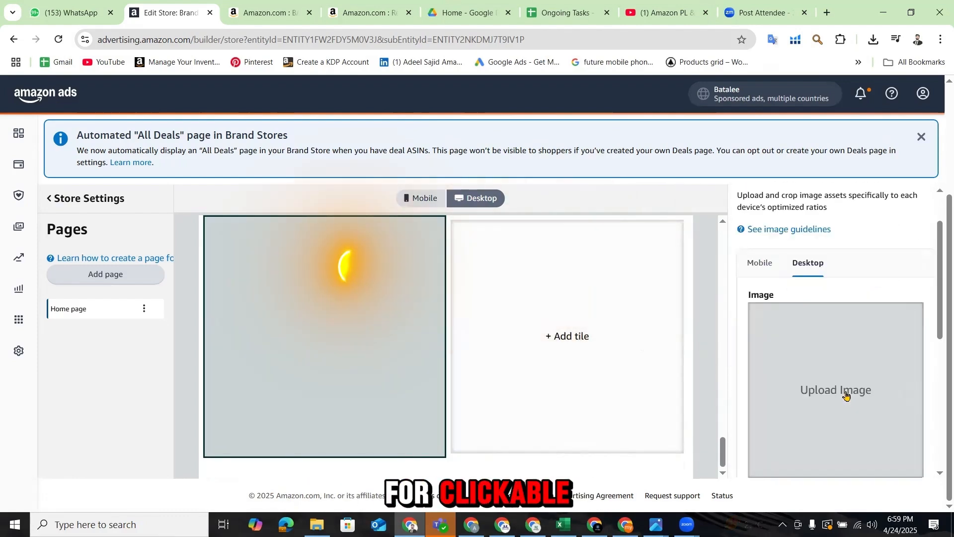
pyautogui.click(848, 395)
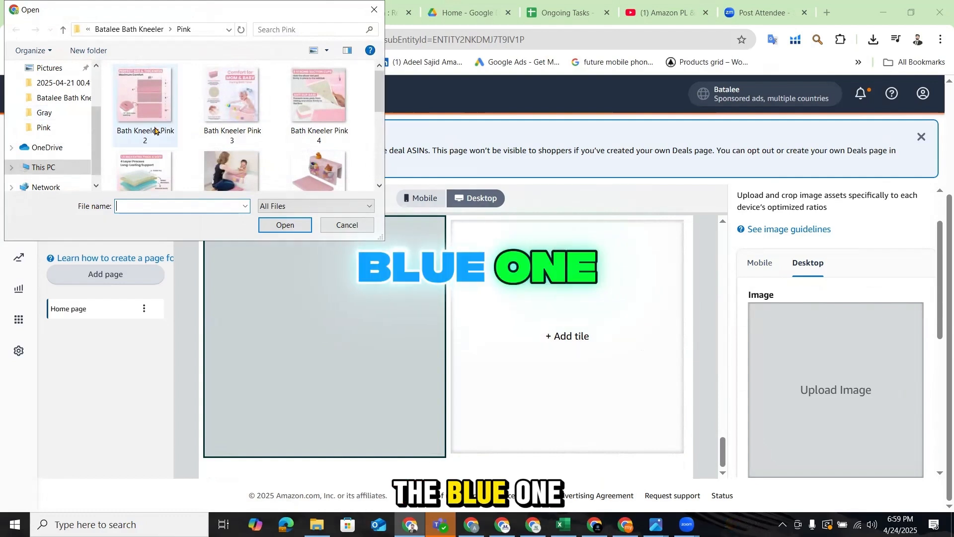
pyautogui.click(130, 29)
pyautogui.click(187, 89)
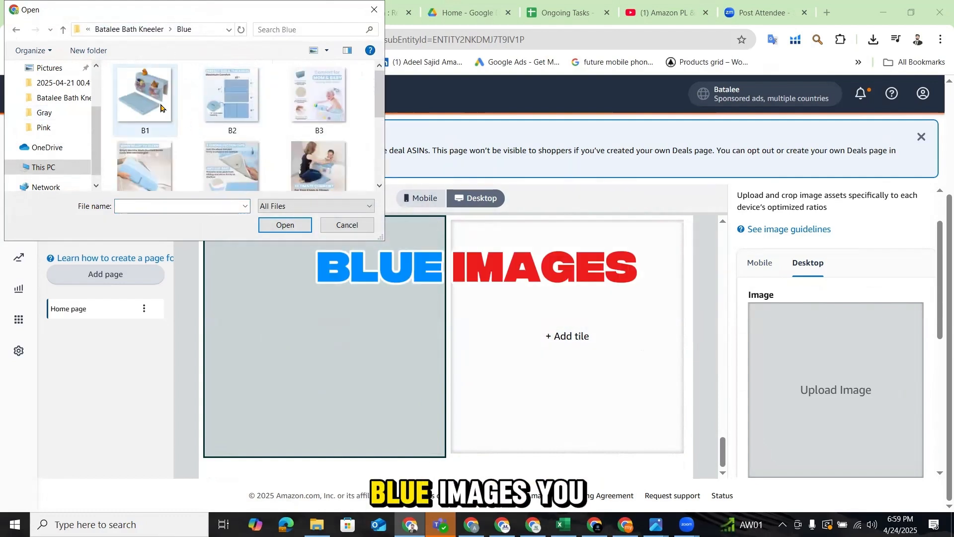
pyautogui.click(160, 108)
pyautogui.click(282, 232)
# Get the ASIN of the Blue colour variant from its Amazon product page and return to the store builder.
pyautogui.scroll(-7, 777, 390)
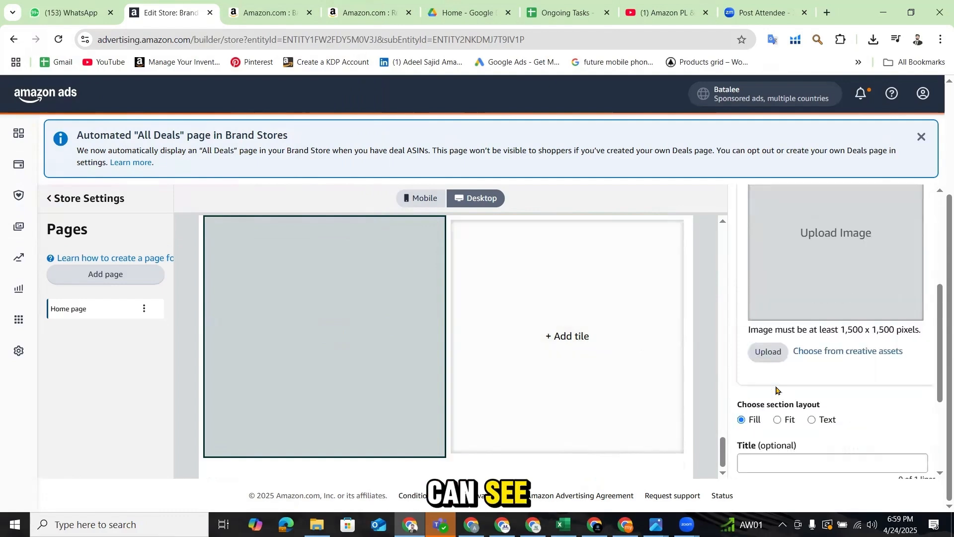
pyautogui.click(286, 18)
pyautogui.scroll(-7, 388, 267)
pyautogui.click(367, 189)
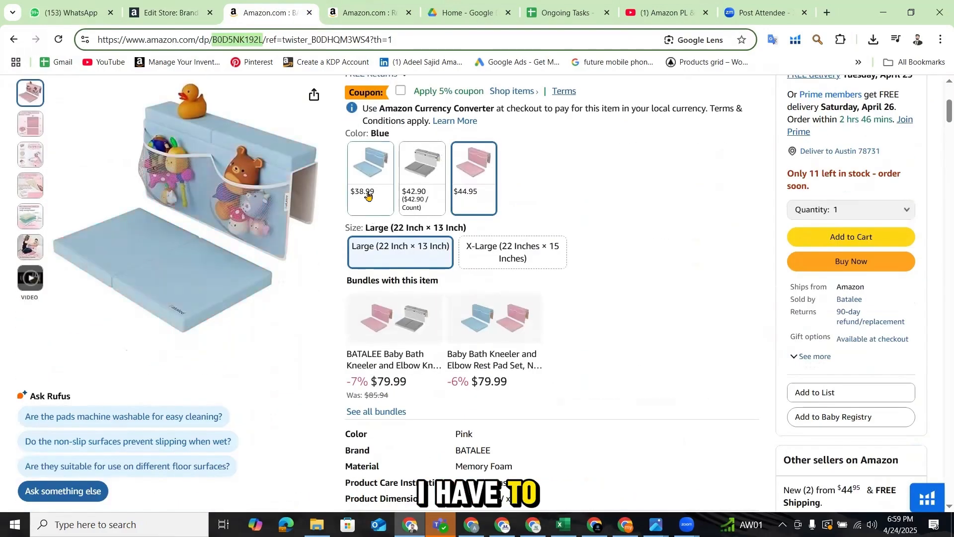
pyautogui.scroll(4, 225, 78)
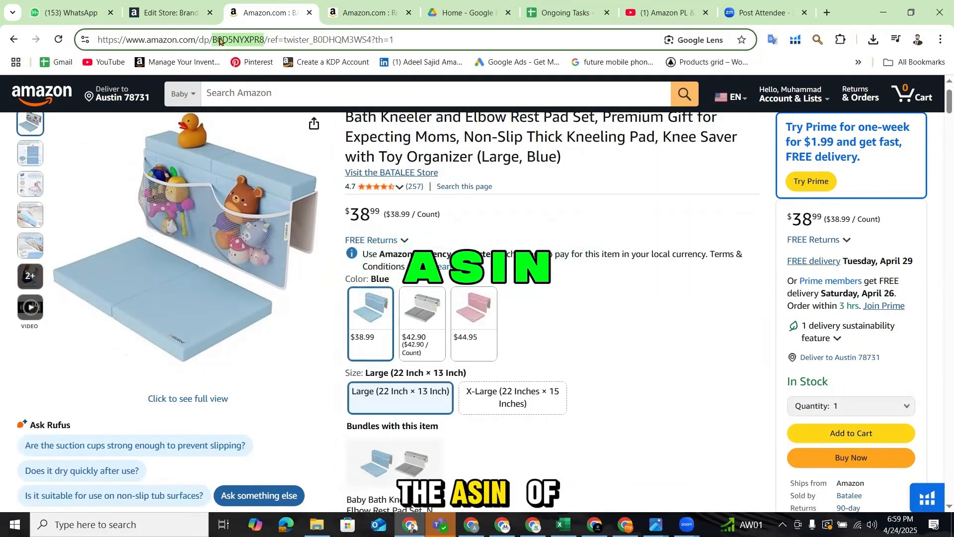
pyautogui.click(169, 13)
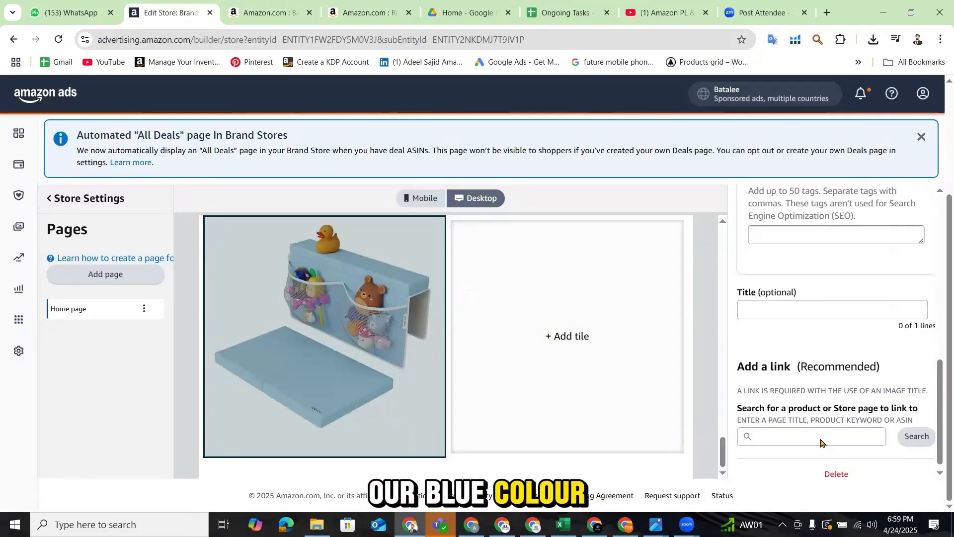
# Link the blue kneeler image tile to product B0D5NYXPR8 and crop its image.
pyautogui.scroll(-1, 821, 442)
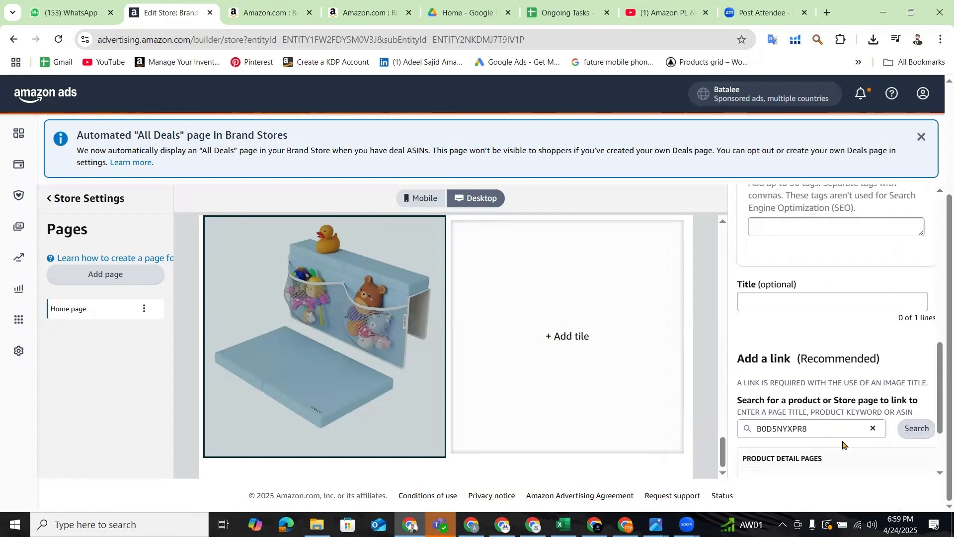
pyautogui.scroll(-2, 844, 446)
pyautogui.click(917, 379)
pyautogui.scroll(2, 849, 390)
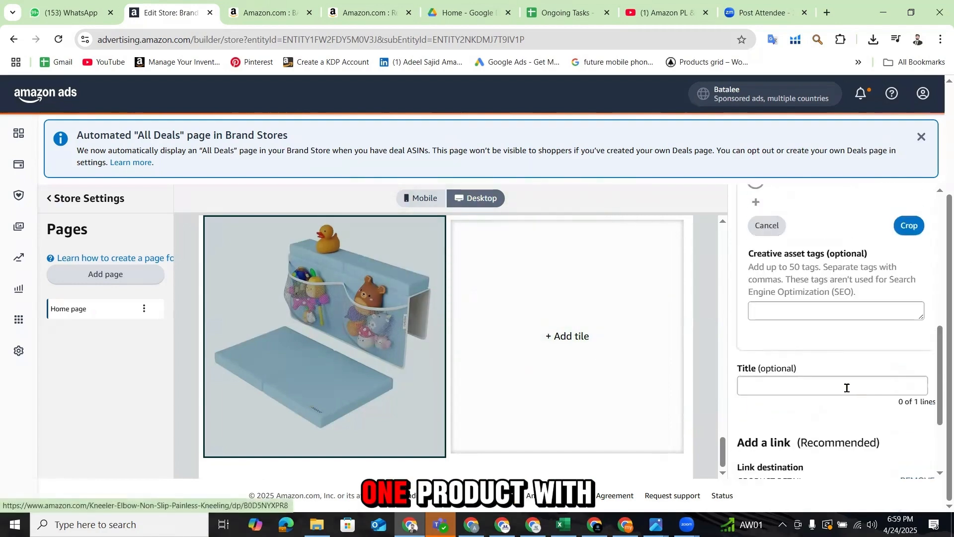
pyautogui.scroll(3, 845, 390)
pyautogui.click(902, 416)
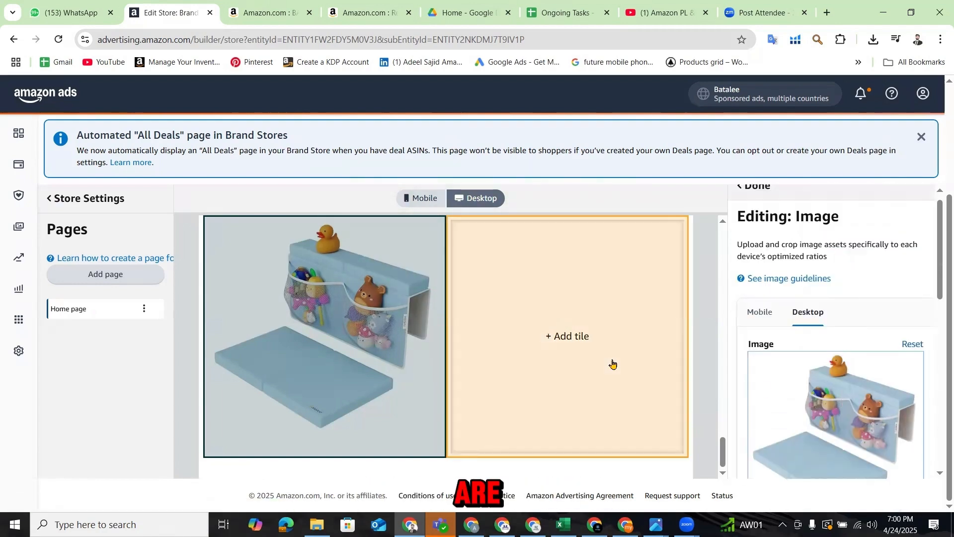
# Make the empty tile beside the blue kneeler image an image tile and upload image B2 from the Blue folder.
pyautogui.click(612, 362)
pyautogui.scroll(-3, 833, 372)
pyautogui.scroll(-5, 833, 371)
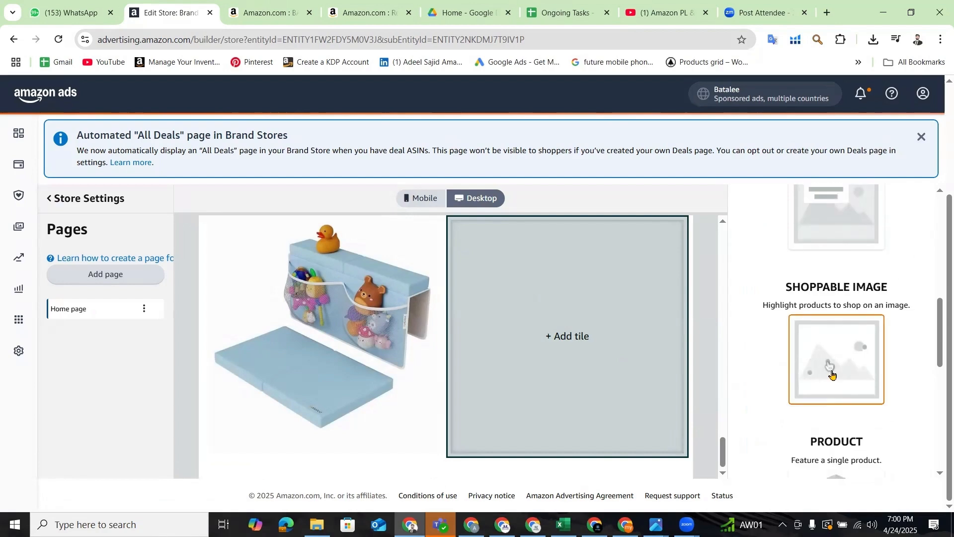
pyautogui.scroll(6, 831, 373)
pyautogui.click(826, 372)
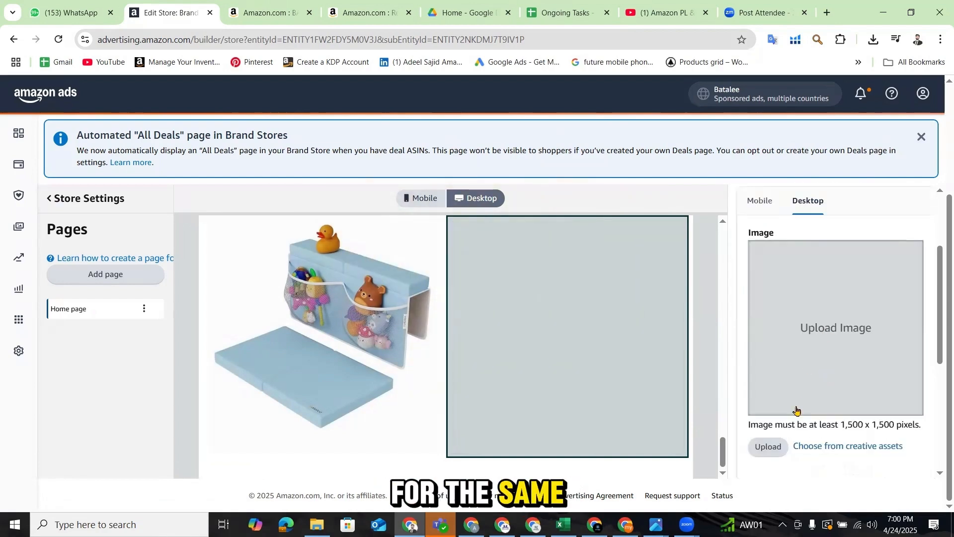
pyautogui.click(805, 388)
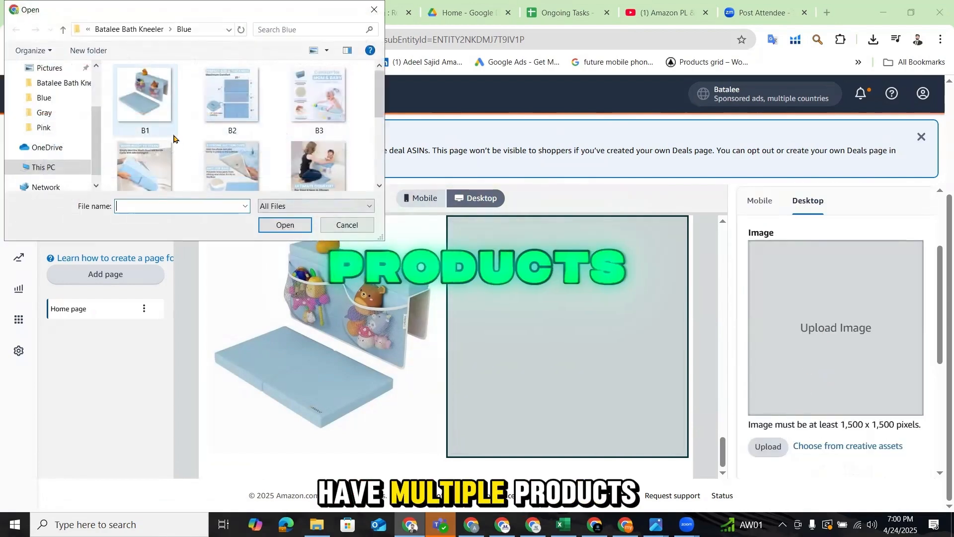
pyautogui.click(284, 229)
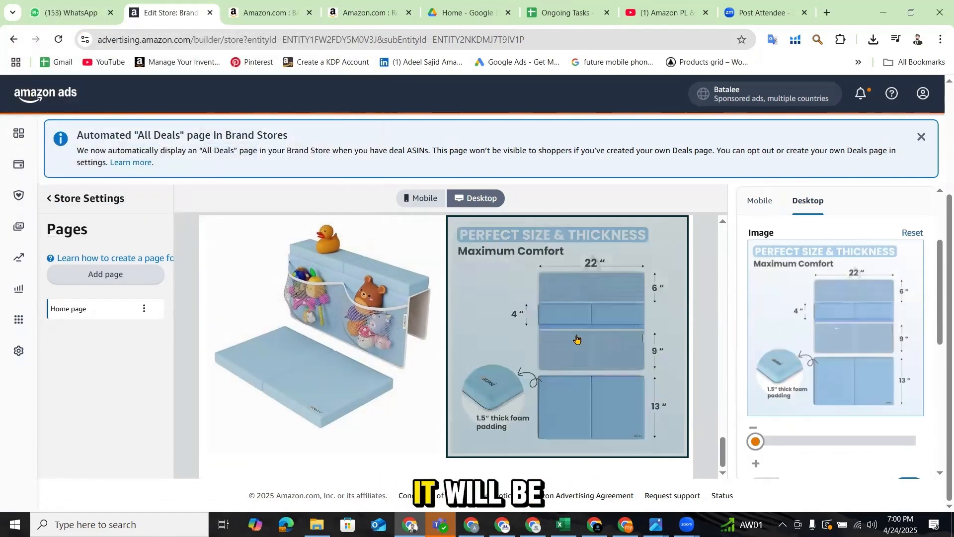
# Link the blue size-and-thickness image tile to product B0D5NYXPR8 and finish editing the tile.
pyautogui.scroll(-7, 787, 357)
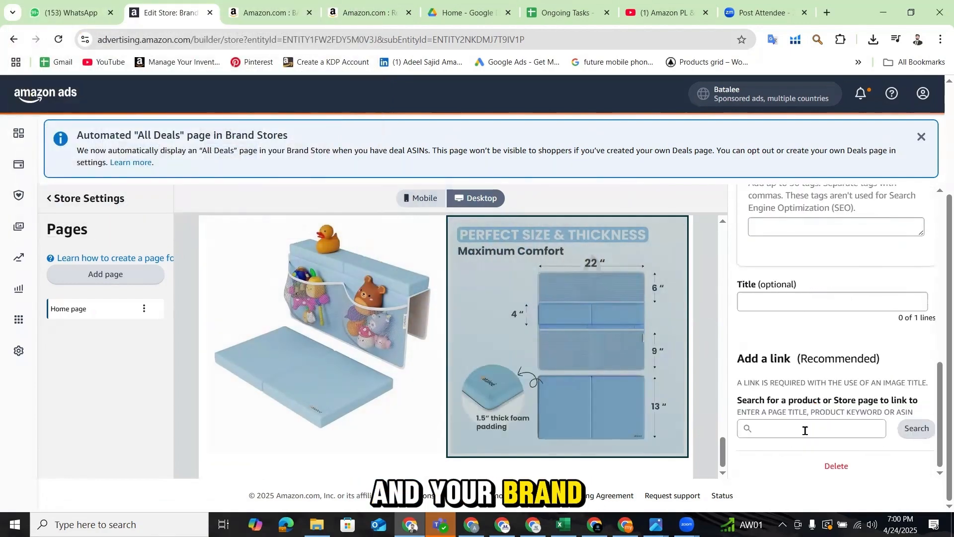
pyautogui.click(805, 431)
pyautogui.write('B0D5NYXPR8')
pyautogui.click(915, 429)
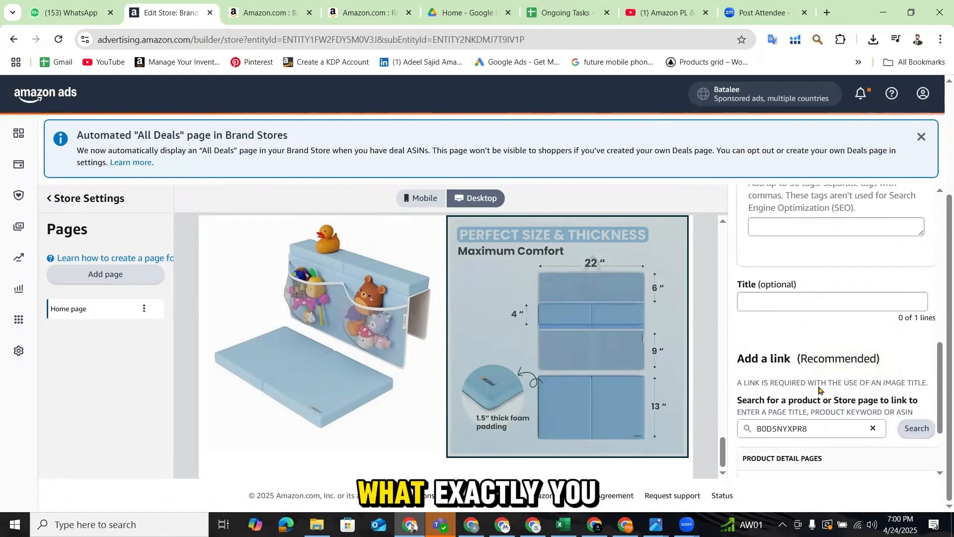
pyautogui.click(914, 381)
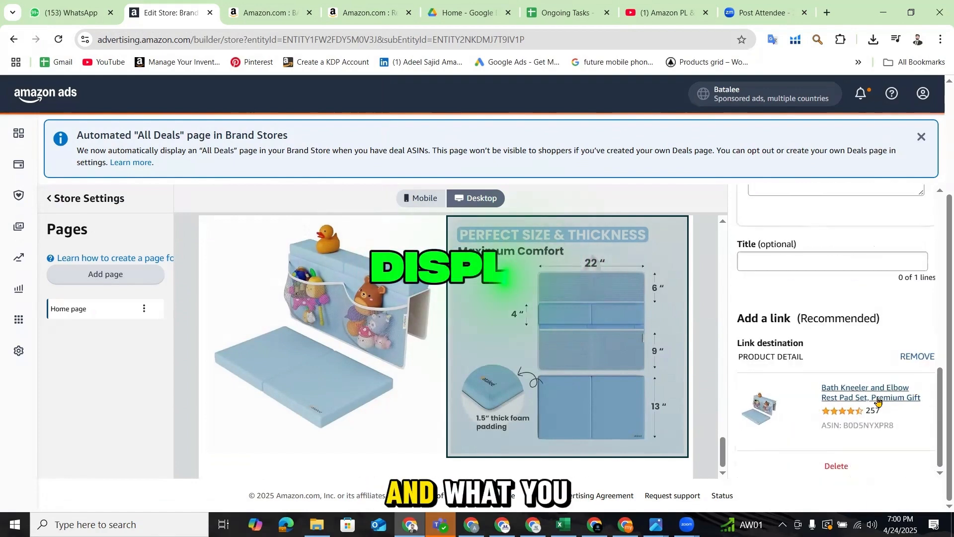
pyautogui.scroll(10, 760, 287)
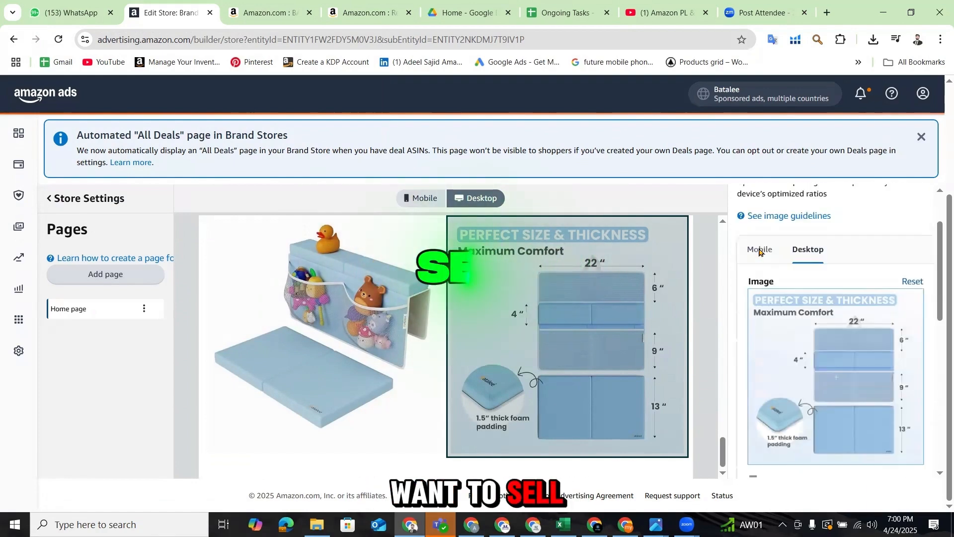
pyautogui.click(742, 203)
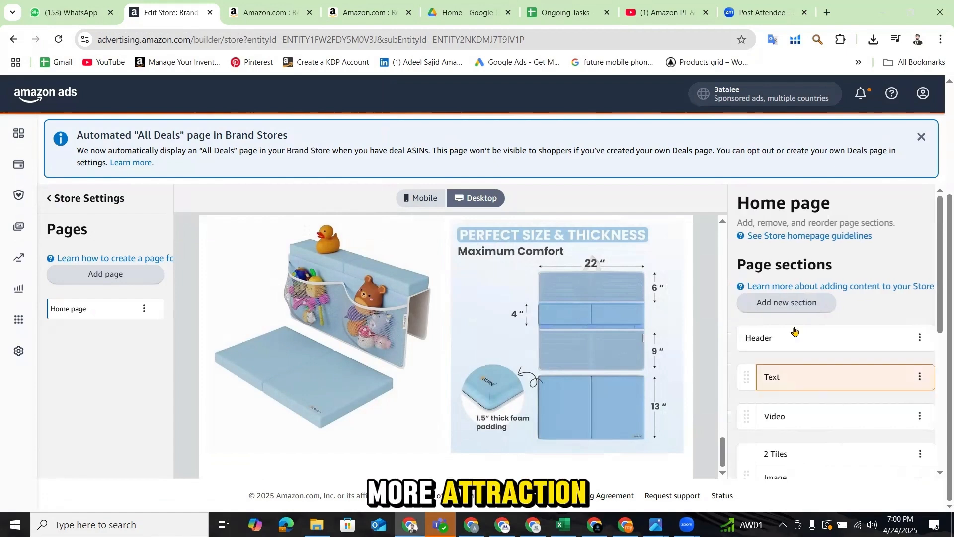
# Add a Product section to the home page below the two blue image tiles.
pyautogui.click(785, 302)
pyautogui.scroll(-12, 790, 328)
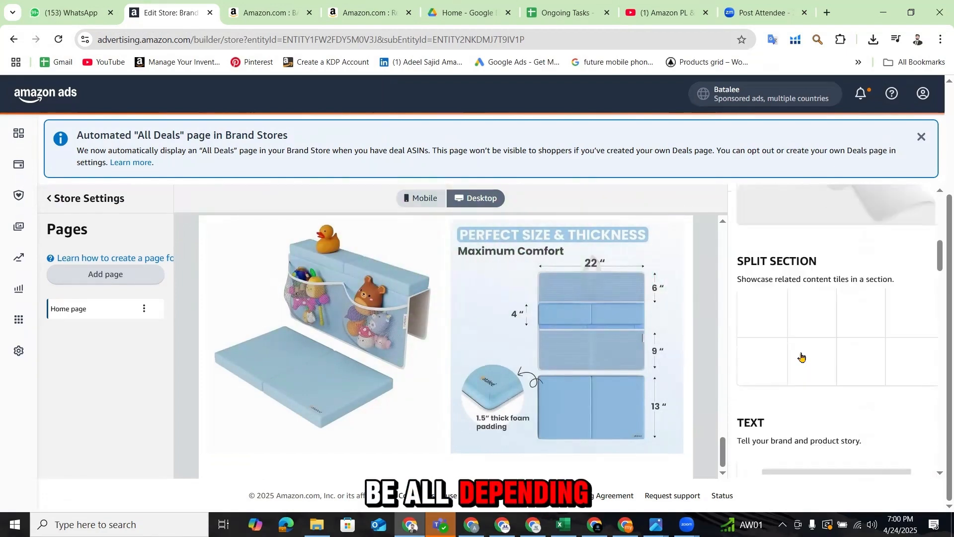
pyautogui.scroll(-6, 798, 362)
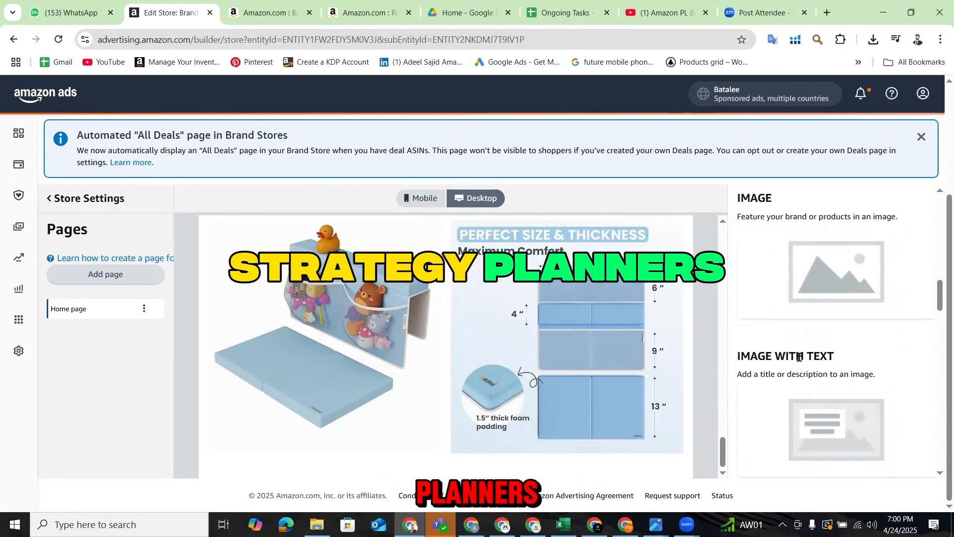
pyautogui.scroll(-1, 815, 383)
pyautogui.scroll(2, 825, 380)
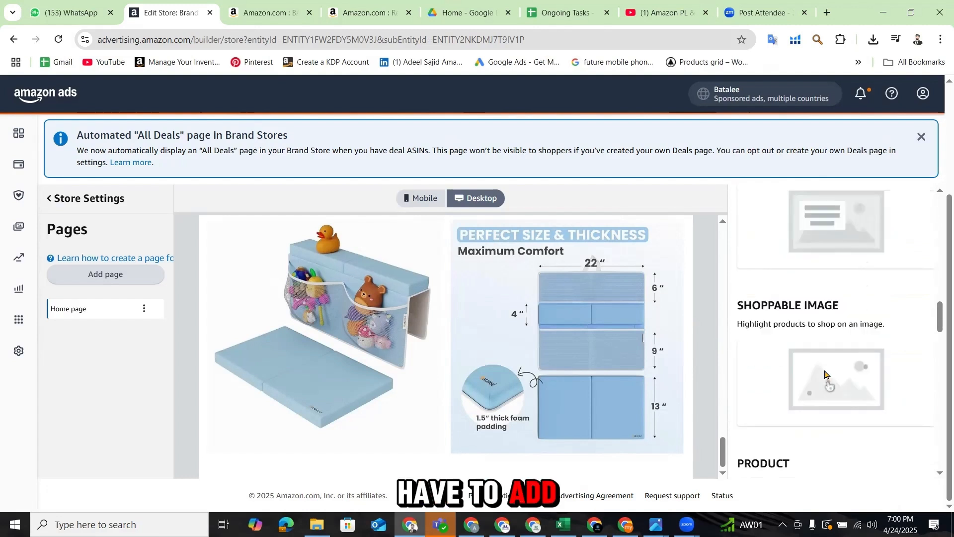
pyautogui.scroll(-4, 828, 348)
pyautogui.click(832, 329)
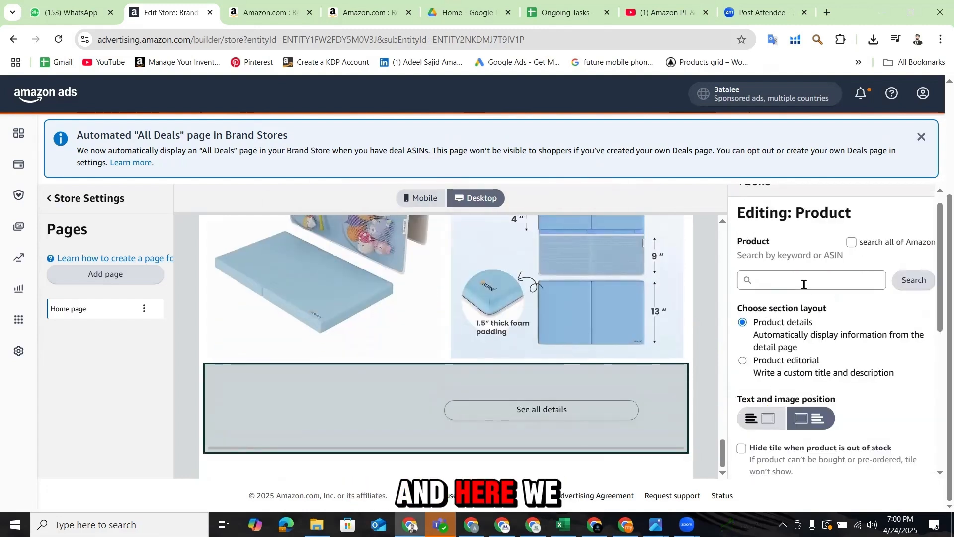
# Search for ASIN B0D5NYXPR8 and add the blue bath kneeler to the new Product section.
pyautogui.click(804, 284)
pyautogui.write('B0D5NYXPR8')
pyautogui.click(913, 280)
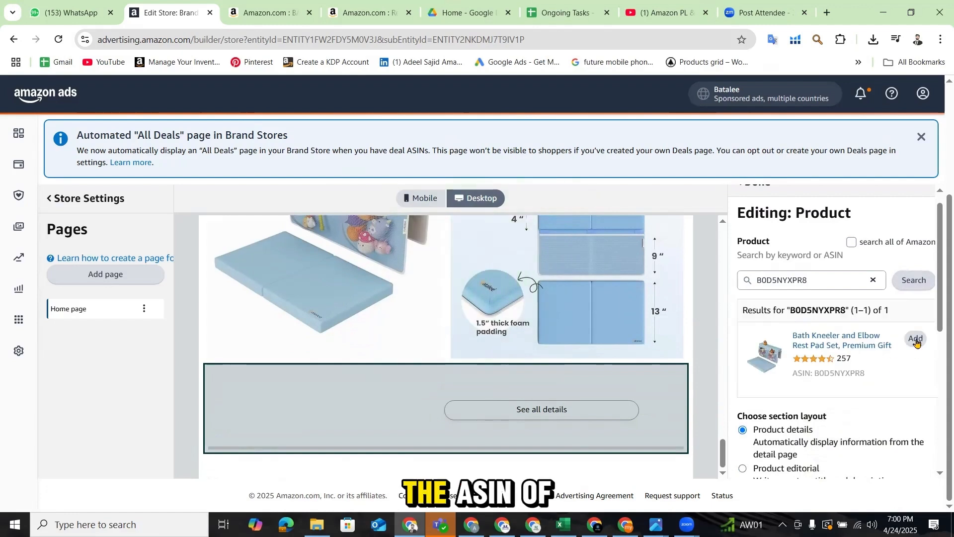
pyautogui.click(916, 340)
# Place the text before the image in the blue kneeler's Product section and finish editing the section.
pyautogui.scroll(-5, 840, 358)
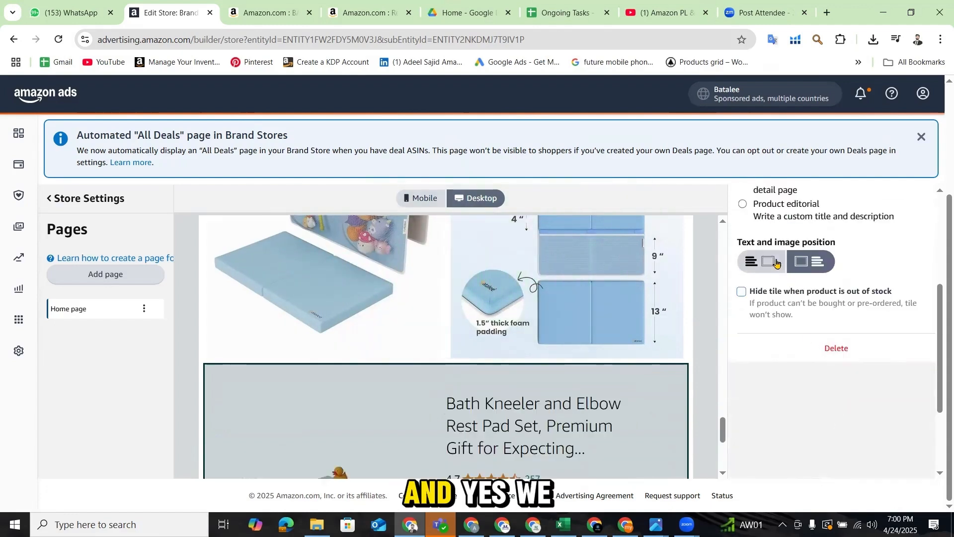
pyautogui.click(776, 263)
pyautogui.scroll(-3, 860, 374)
pyautogui.scroll(5, 834, 379)
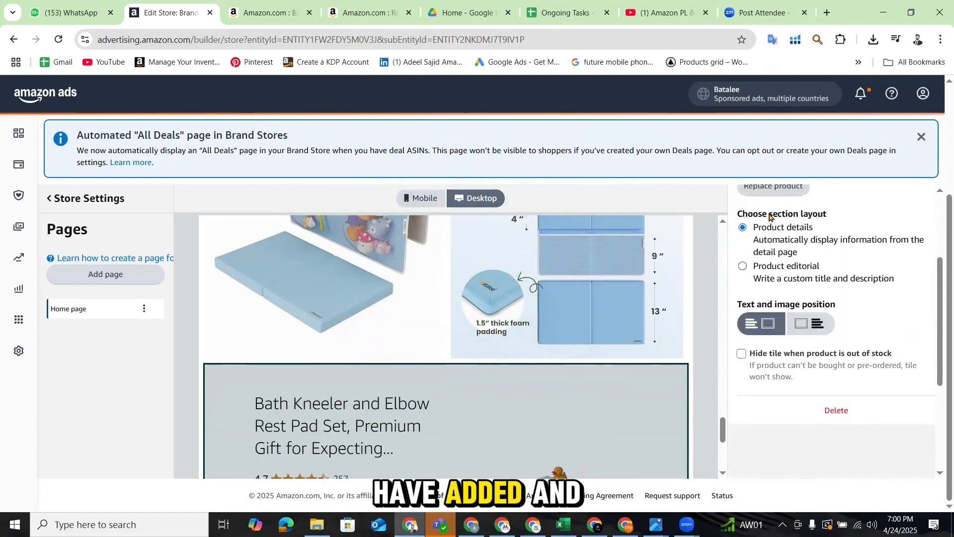
pyautogui.click(750, 196)
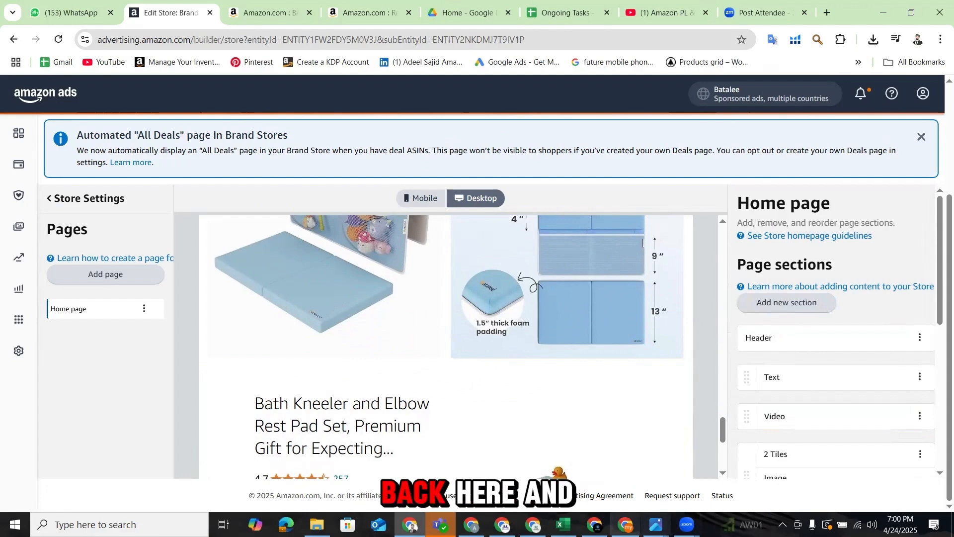
pyautogui.click(625, 524)
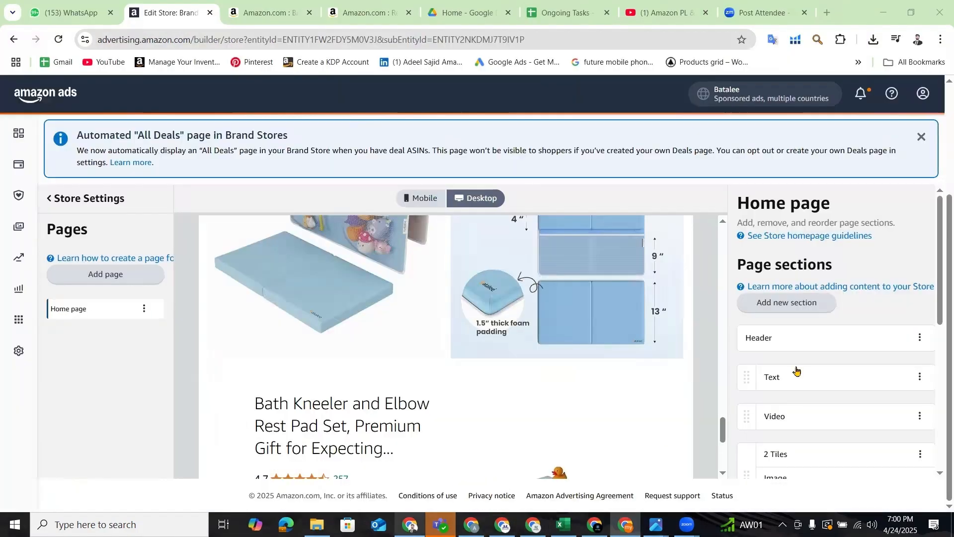
pyautogui.scroll(2, 792, 358)
pyautogui.scroll(-2, 793, 358)
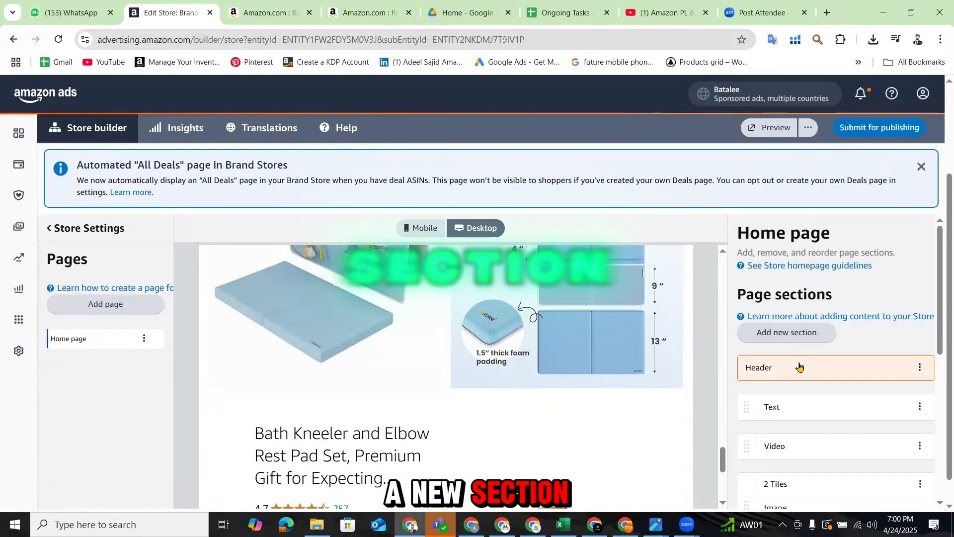
# Add a split section with four equal tiles in two rows below the blue kneeler's Product section.
pyautogui.click(788, 332)
pyautogui.scroll(-10, 834, 390)
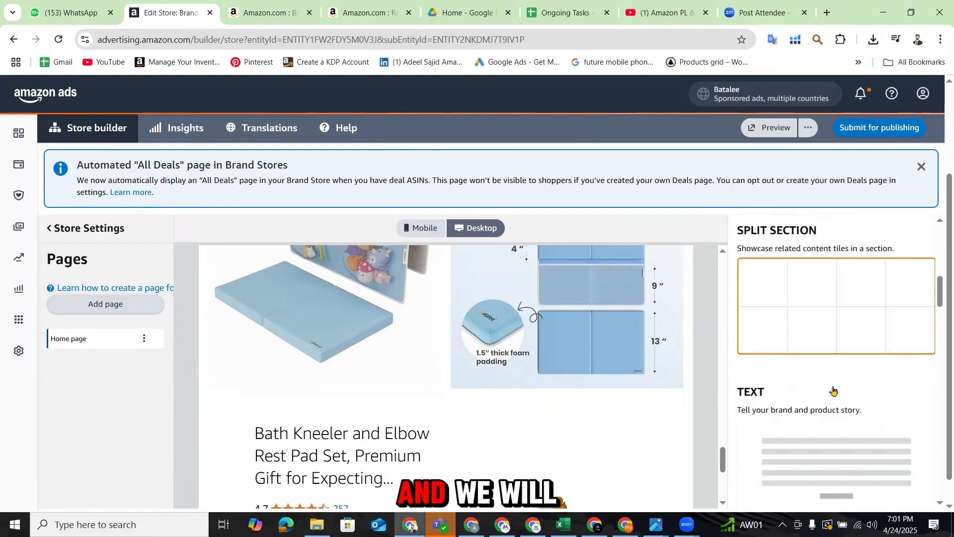
pyautogui.click(830, 308)
pyautogui.scroll(1, 829, 302)
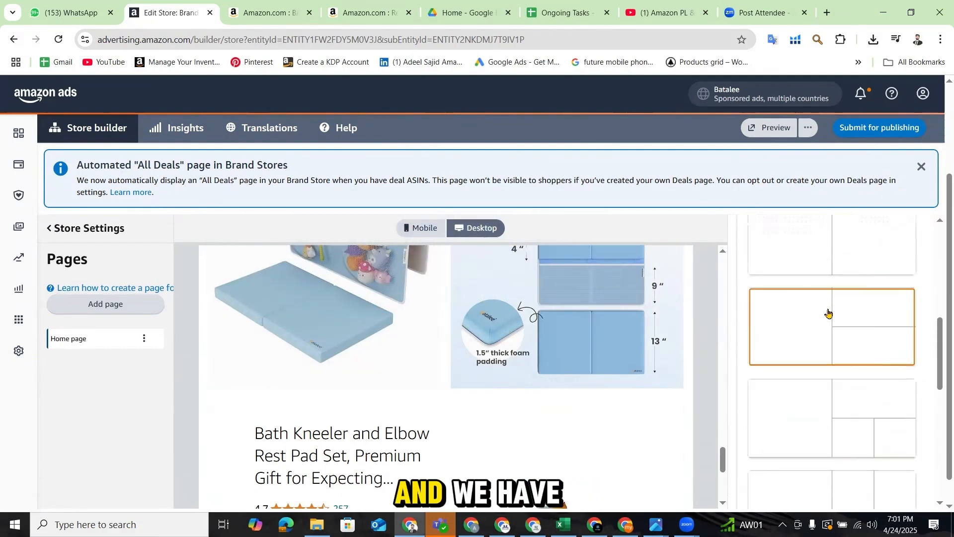
pyautogui.scroll(3, 828, 313)
pyautogui.scroll(3, 828, 328)
pyautogui.scroll(-8, 826, 348)
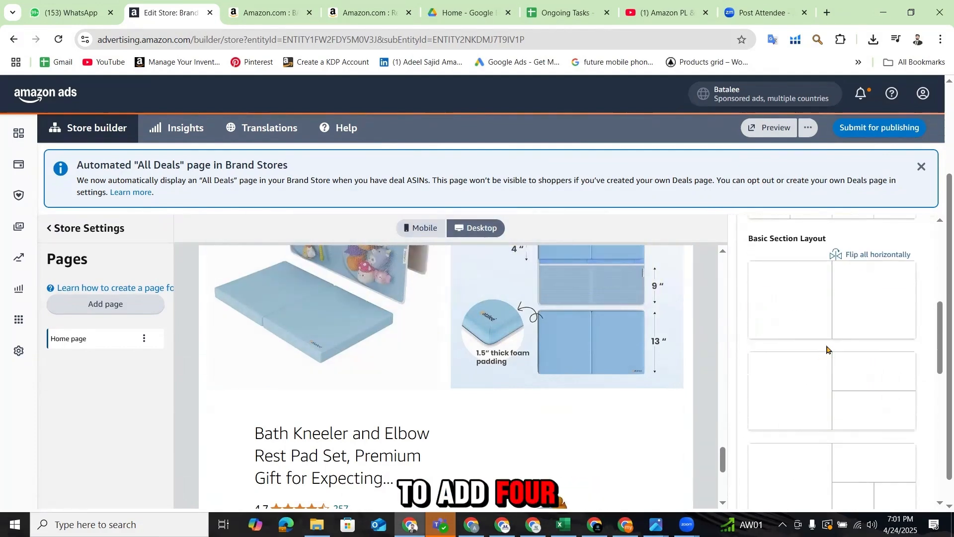
pyautogui.scroll(1, 827, 348)
pyautogui.click(827, 311)
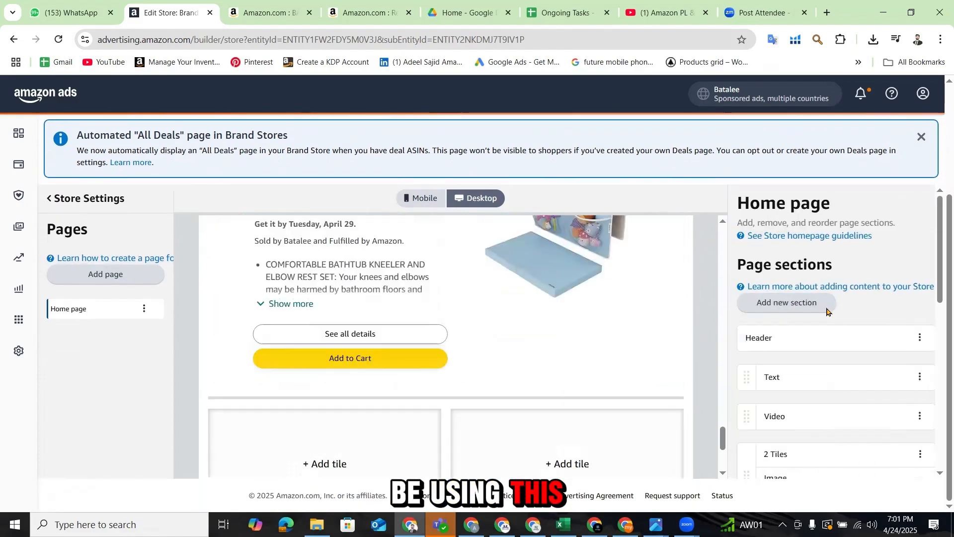
# Make the first tile of the empty four-tile section a Product tile.
pyautogui.click(382, 309)
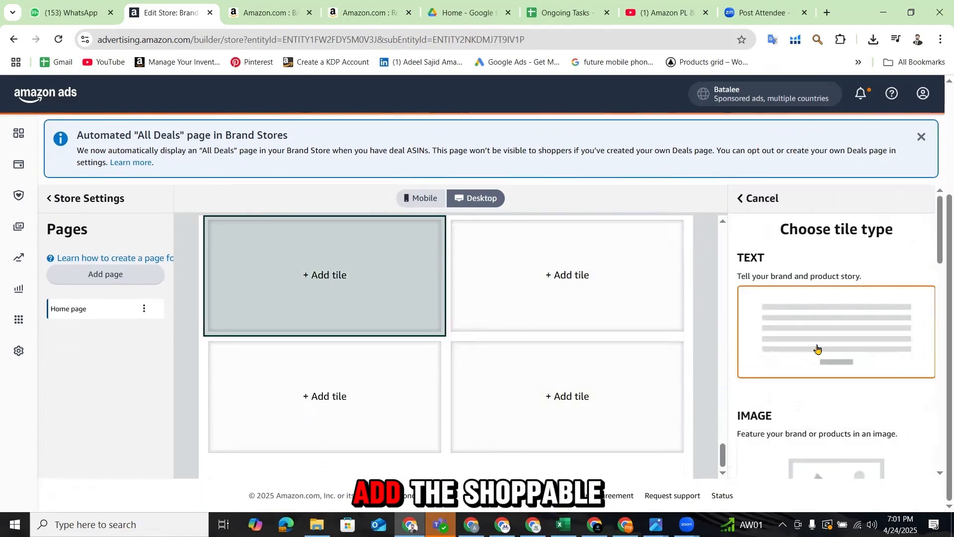
pyautogui.scroll(-10, 823, 368)
pyautogui.scroll(-6, 823, 363)
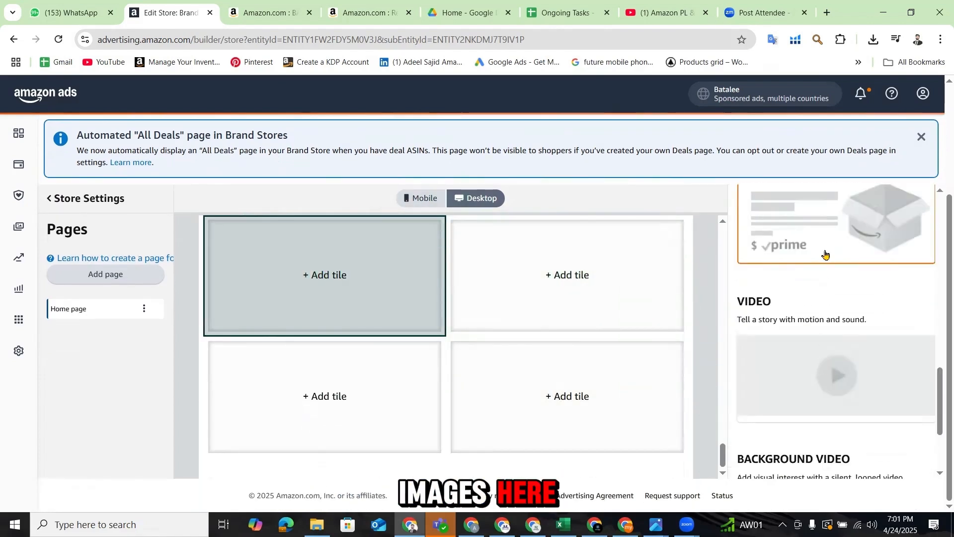
pyautogui.click(826, 255)
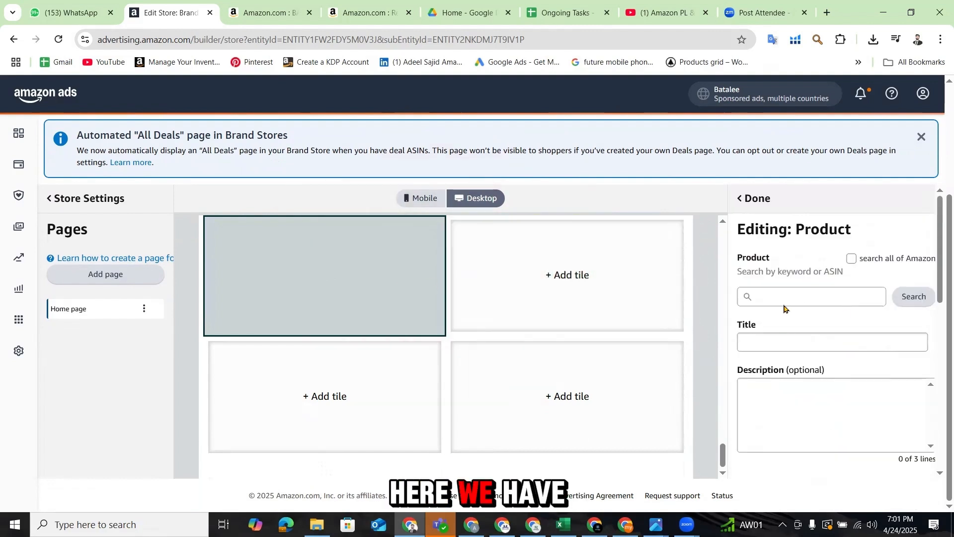
# Search for ASIN B07VH6PLTV and add the gray bath kneeler set to the first tile of the four-tile section.
pyautogui.click(785, 298)
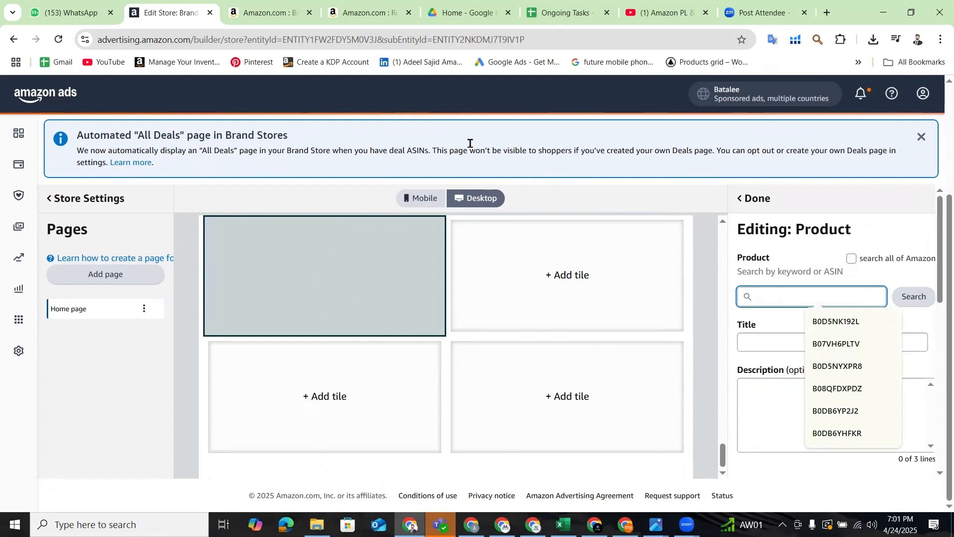
pyautogui.click(828, 344)
pyautogui.click(913, 297)
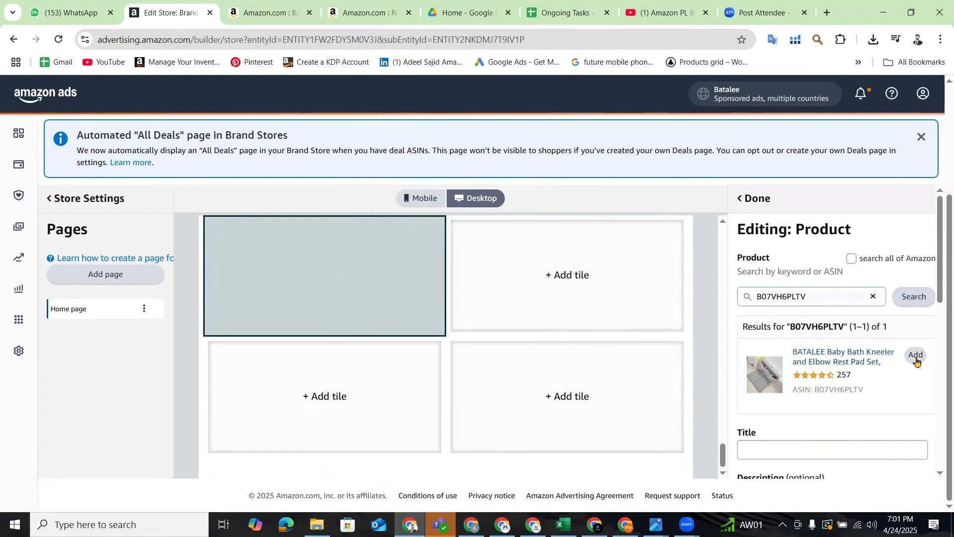
pyautogui.click(917, 356)
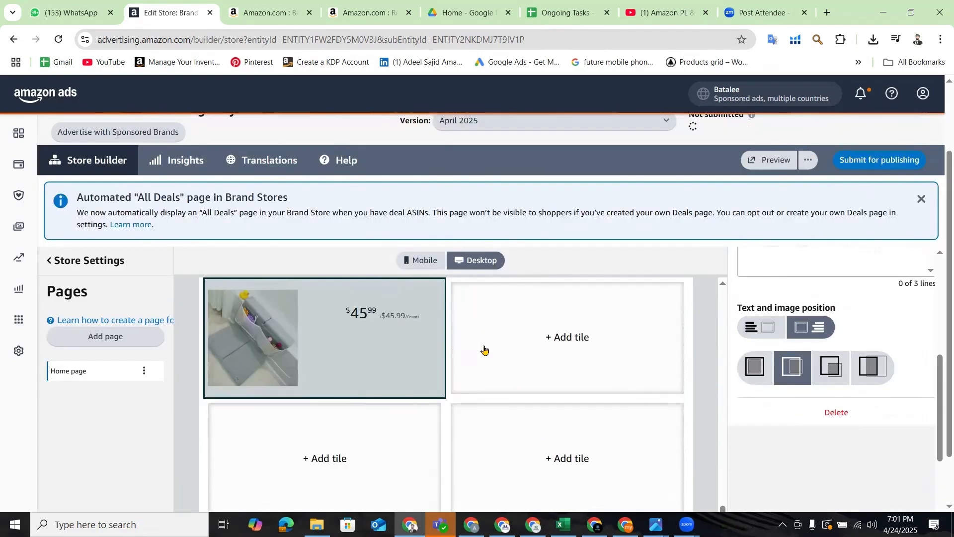
pyautogui.scroll(-5, 817, 384)
pyautogui.scroll(4, 796, 373)
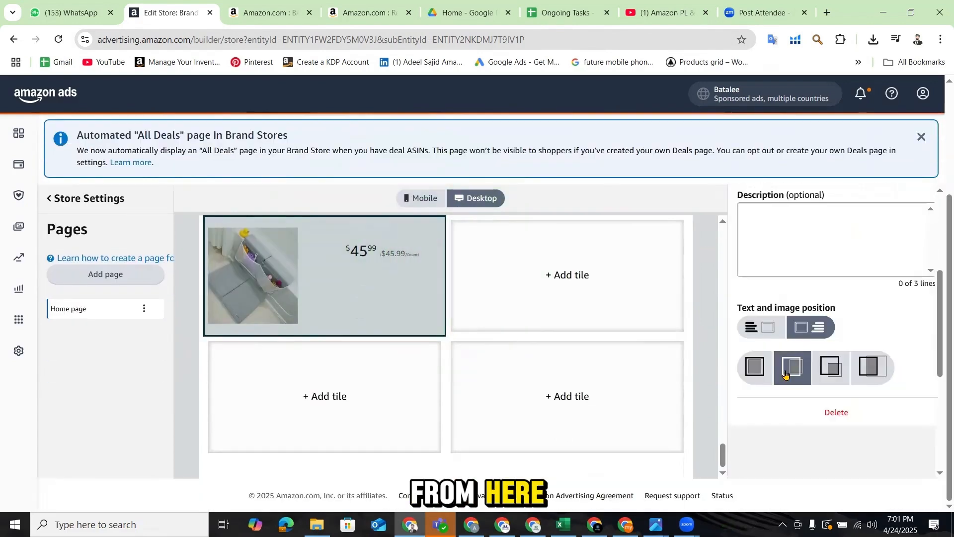
pyautogui.scroll(4, 874, 391)
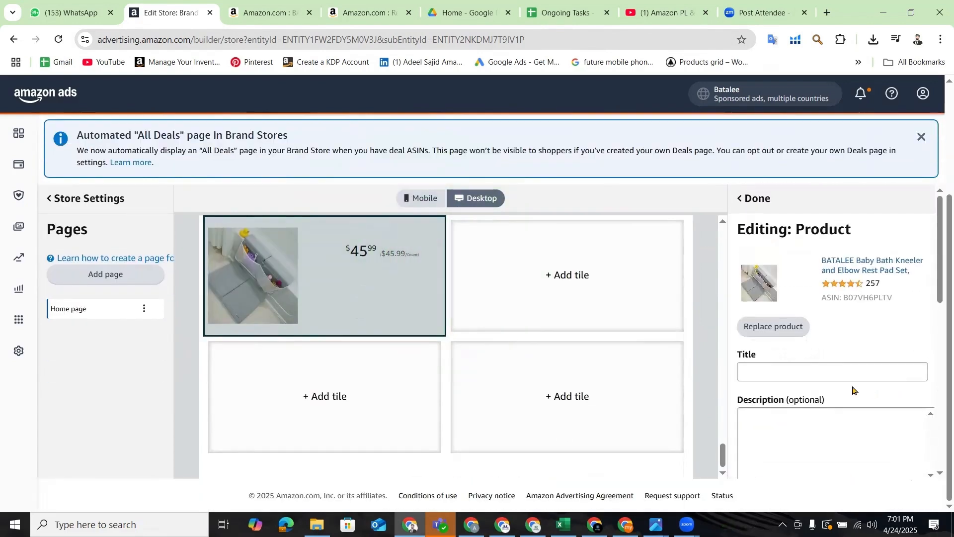
# Check the X-Large (22 Inches × 15 Inches) size option on the bath kneeler's Amazon product page for the tile's title.
pyautogui.click(770, 373)
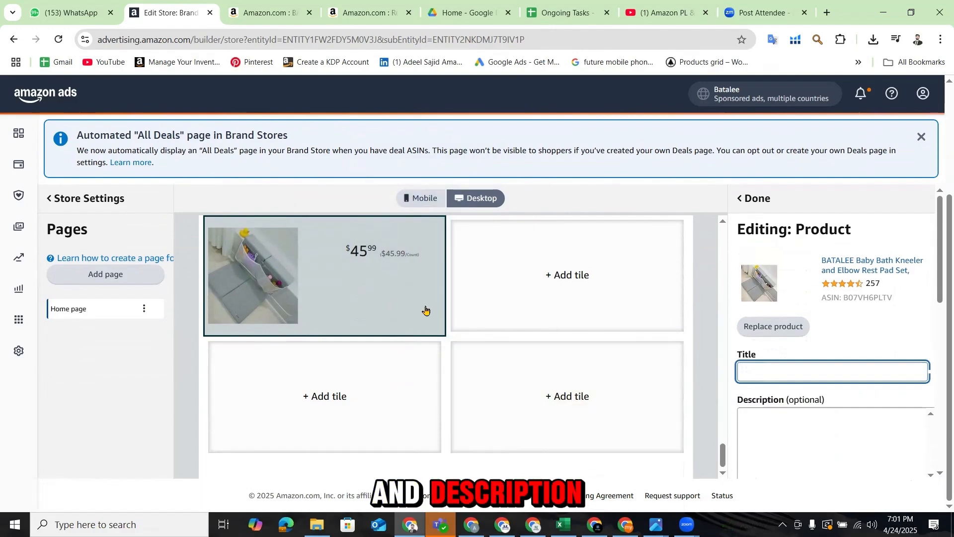
pyautogui.click(791, 428)
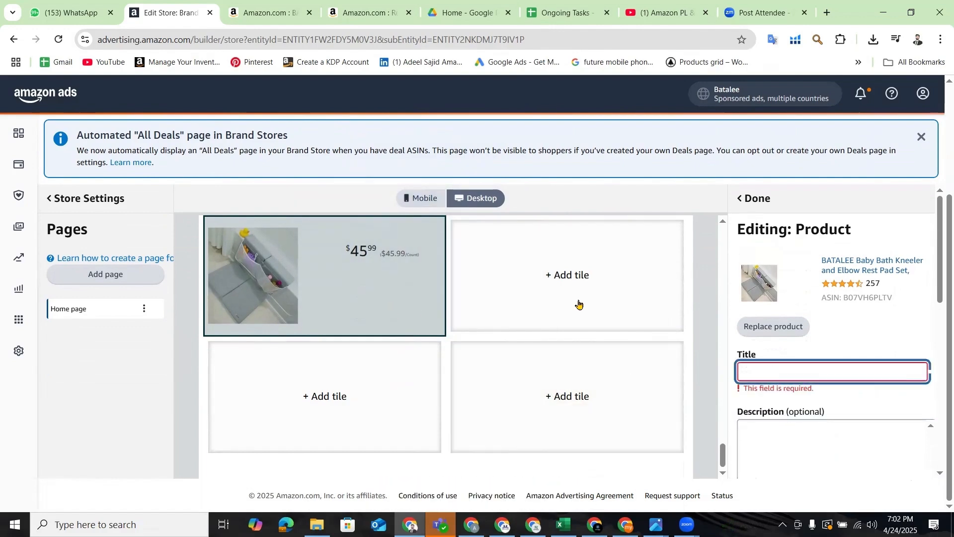
pyautogui.click(254, 18)
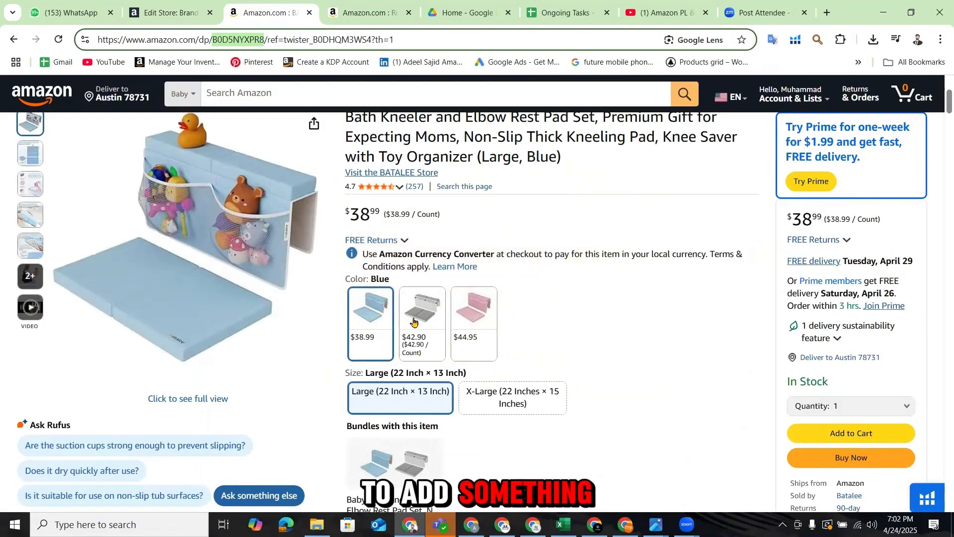
pyautogui.click(565, 384)
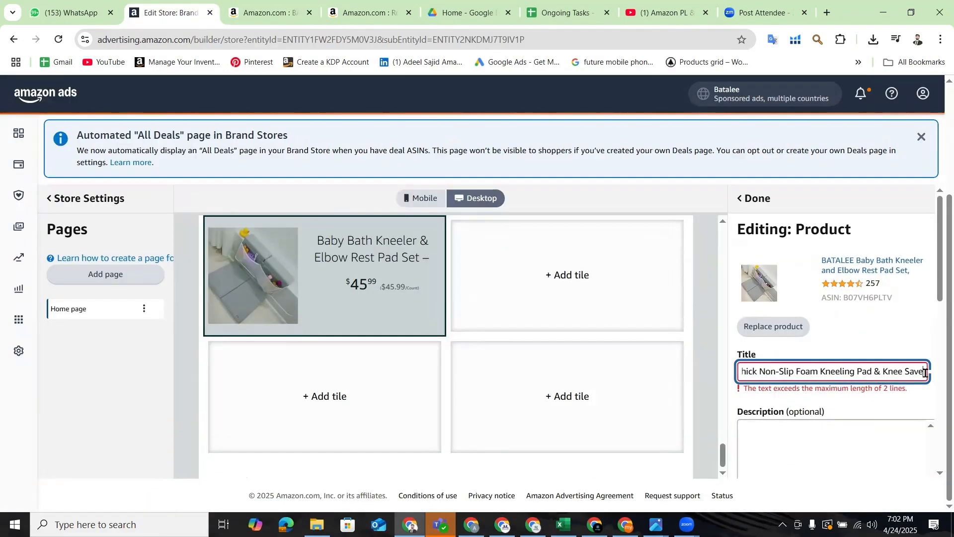
# Shorten the gray kneeler tile's title to "X-Large Gray Baby Bath Kneeler" and place the text before the image.
pyautogui.press('BackSpace')
pyautogui.press('BackSpace')
pyautogui.press('BackSpace')
pyautogui.press('BackSpace')
pyautogui.press('BackSpace')
pyautogui.press('BackSpace')
pyautogui.press('BackSpace')
pyautogui.press('BackSpace')
pyautogui.press('BackSpace')
pyautogui.press('BackSpace')
pyautogui.press('BackSpace')
pyautogui.press('BackSpace')
pyautogui.press('BackSpace')
pyautogui.press('BackSpace')
pyautogui.press('BackSpace')
pyautogui.press('BackSpace')
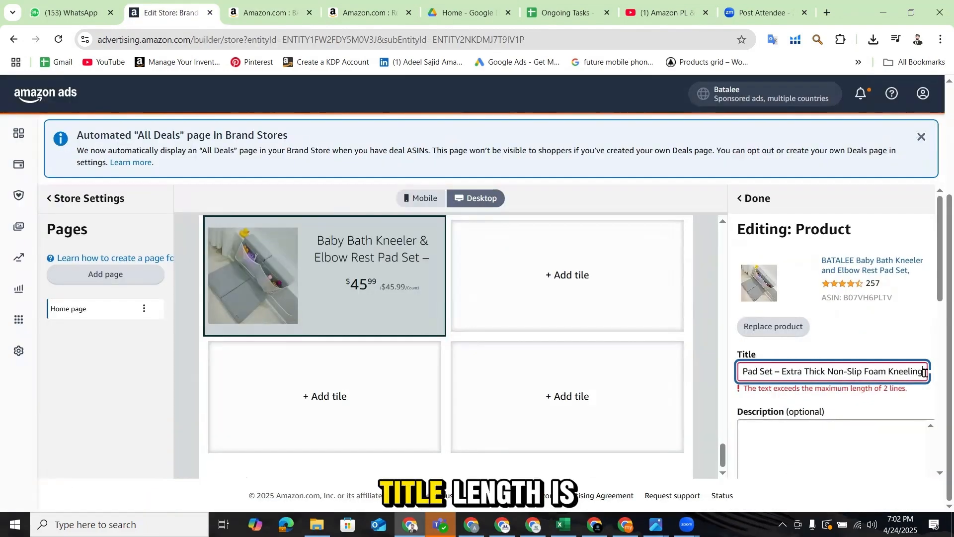
pyautogui.press('BackSpace')
pyautogui.press('BackSpace')
pyautogui.press('BackSpace')
pyautogui.press('BackSpace')
pyautogui.press('BackSpace')
pyautogui.press('BackSpace')
pyautogui.press('BackSpace')
pyautogui.press('BackSpace')
pyautogui.press('BackSpace')
pyautogui.press('BackSpace')
pyautogui.press('BackSpace')
pyautogui.press('BackSpace')
pyautogui.press('BackSpace')
pyautogui.press('BackSpace')
pyautogui.press('BackSpace')
pyautogui.press('BackSpace')
pyautogui.press('BackSpace')
pyautogui.press('BackSpace')
pyautogui.press('BackSpace')
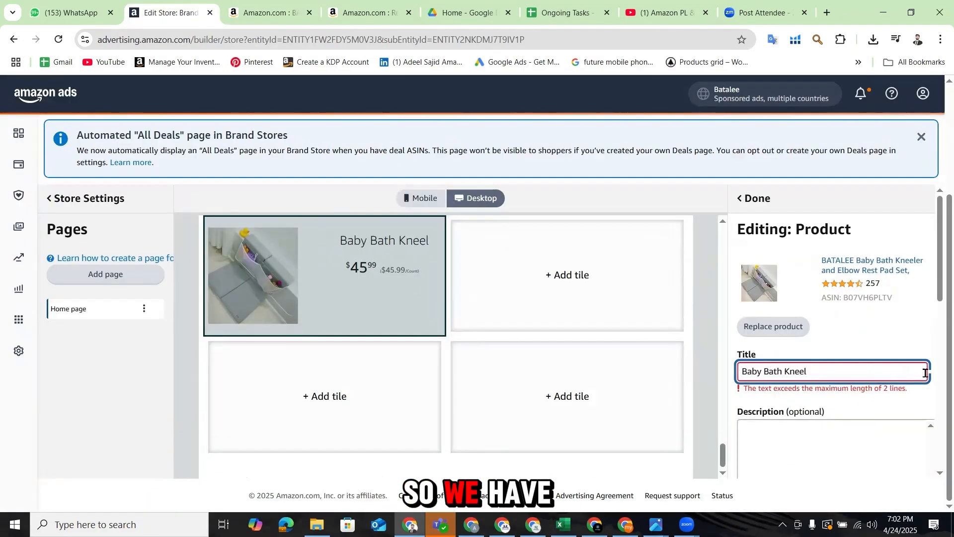
pyautogui.write('er ')
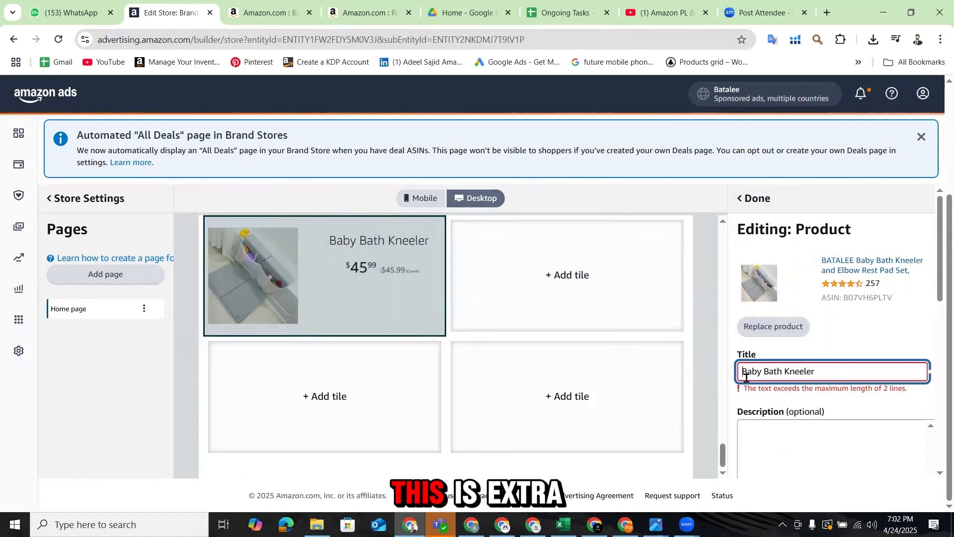
pyautogui.write('Large ')
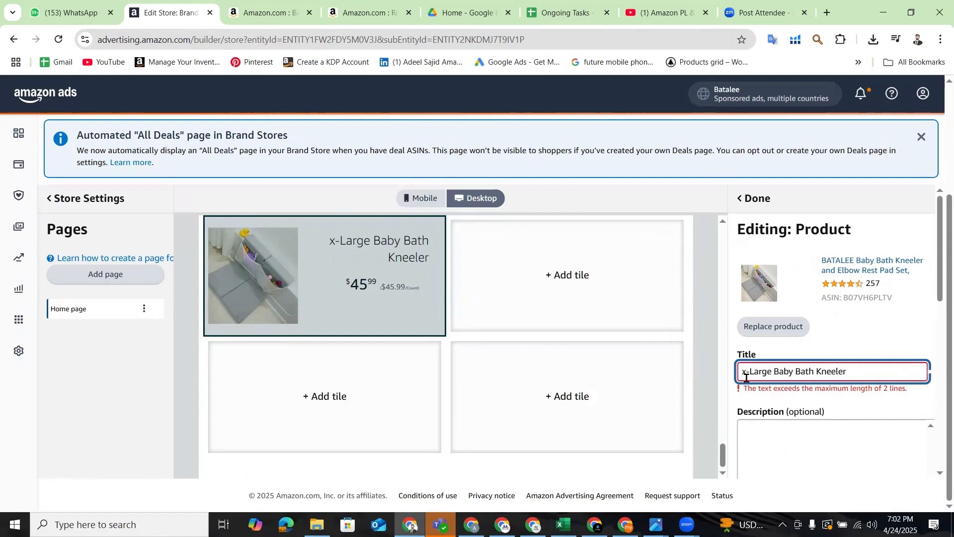
pyautogui.write('Gray')
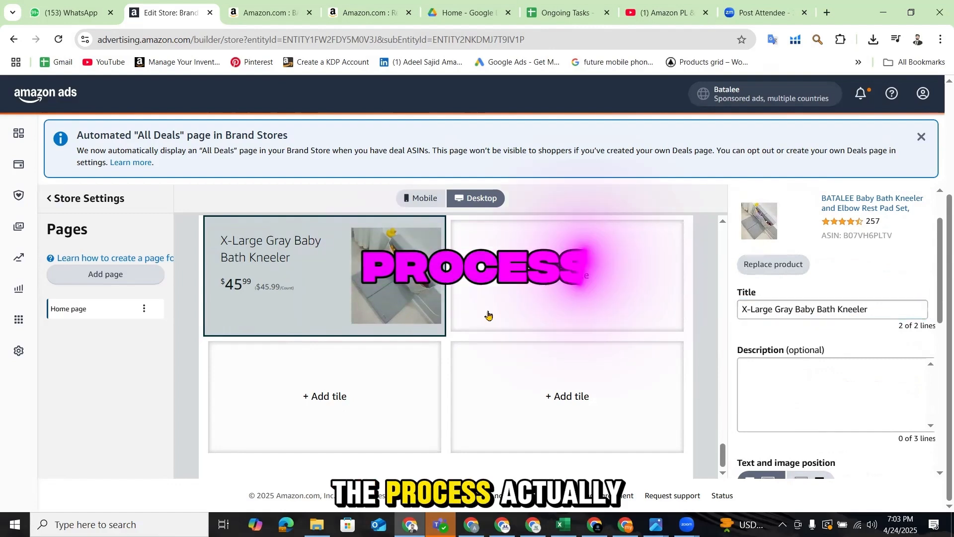
# Make the empty tile beside the gray kneeler a Product tile.
pyautogui.click(566, 305)
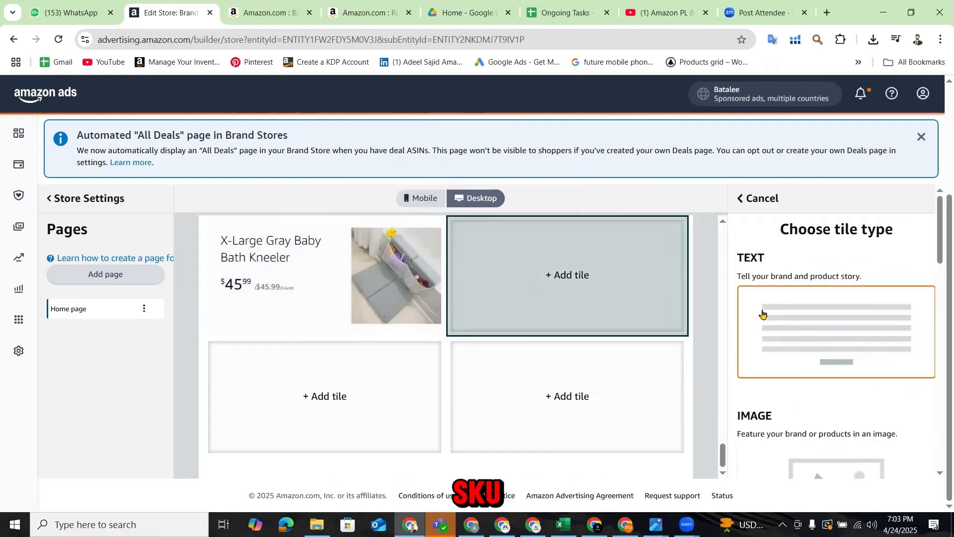
pyautogui.scroll(3, 806, 326)
pyautogui.scroll(-8, 816, 350)
pyautogui.scroll(-5, 816, 358)
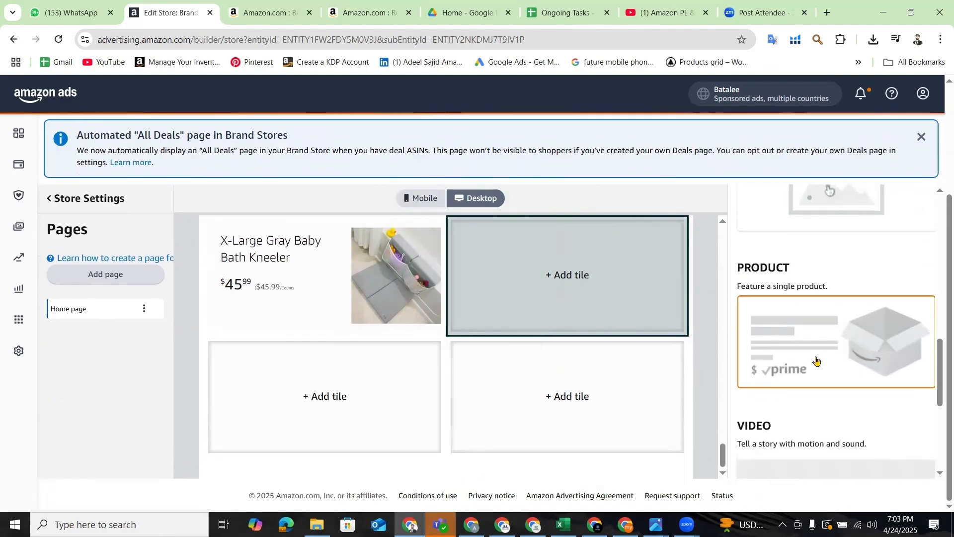
pyautogui.click(831, 290)
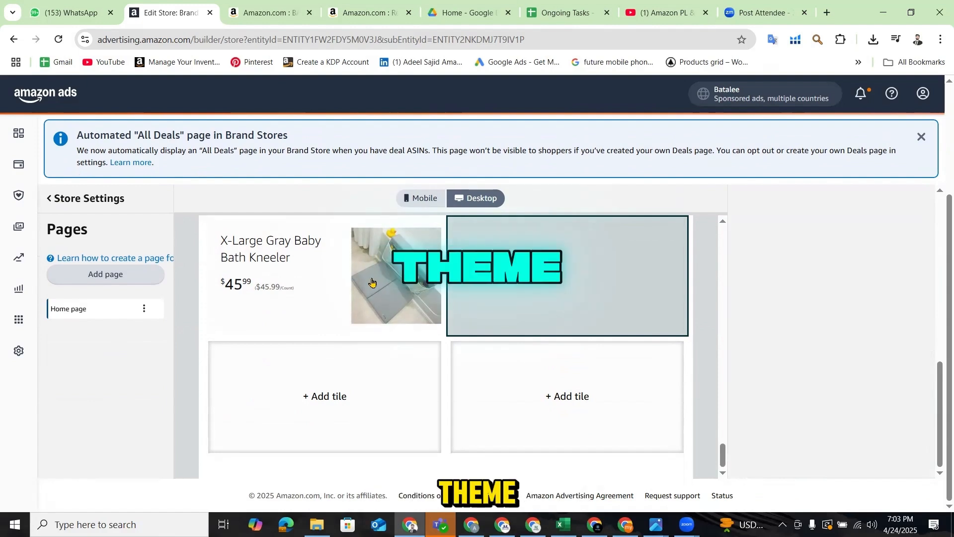
# Search for ASIN B0D5NK192L and add the pink bath kneeler to the second tile.
pyautogui.scroll(3, 825, 323)
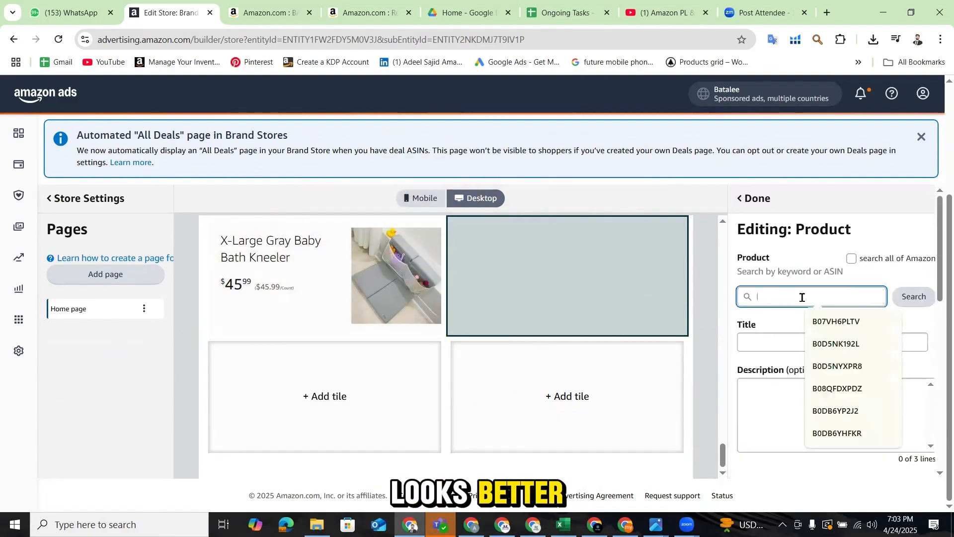
pyautogui.click(837, 322)
pyautogui.click(908, 304)
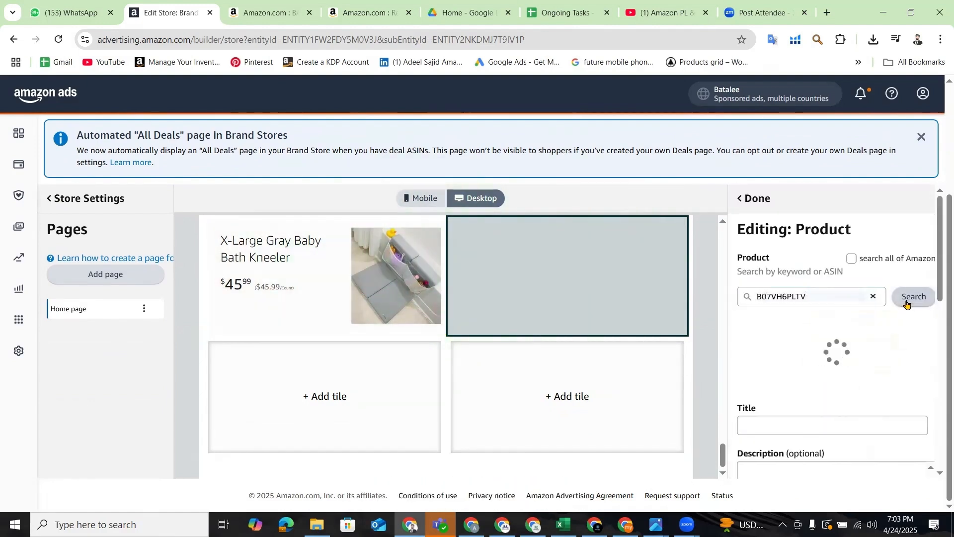
pyautogui.click(832, 296)
pyautogui.click(839, 347)
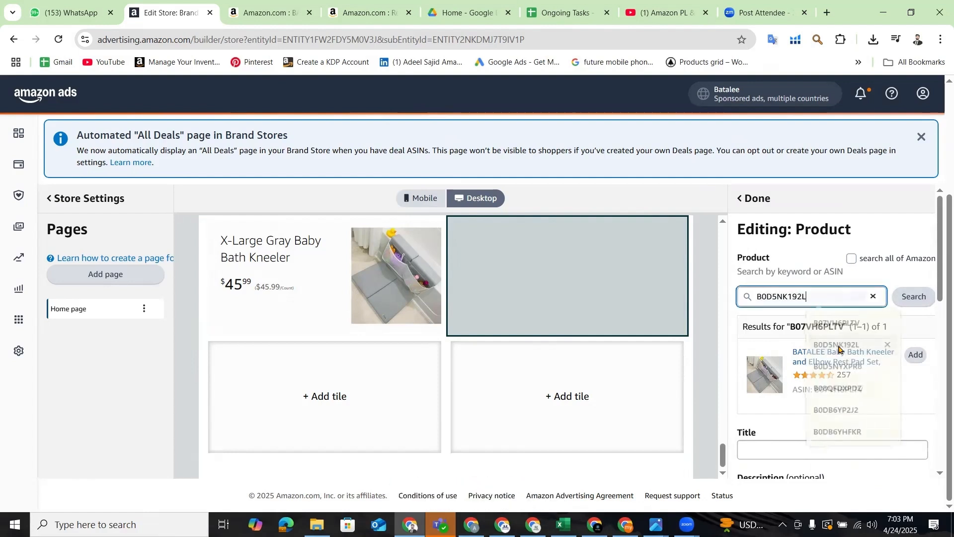
pyautogui.click(913, 298)
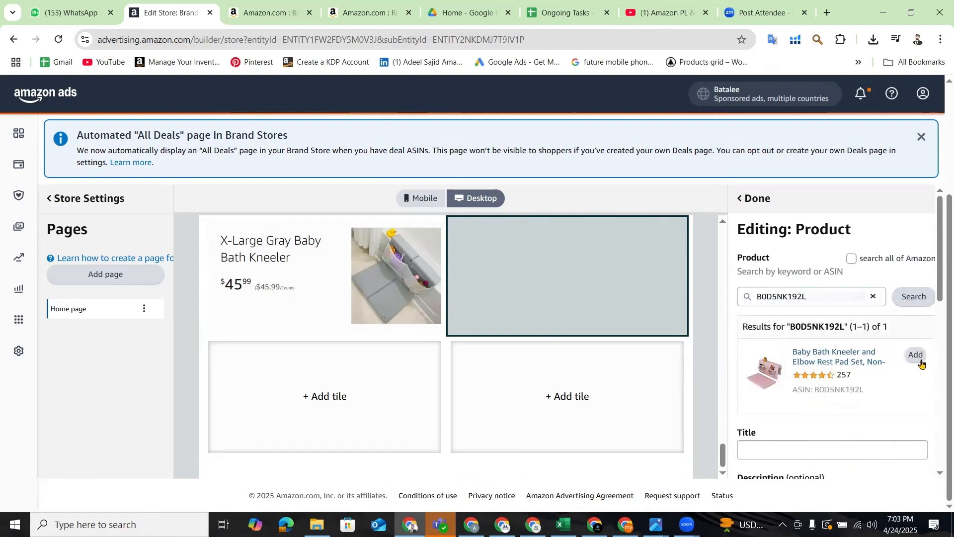
pyautogui.click(921, 361)
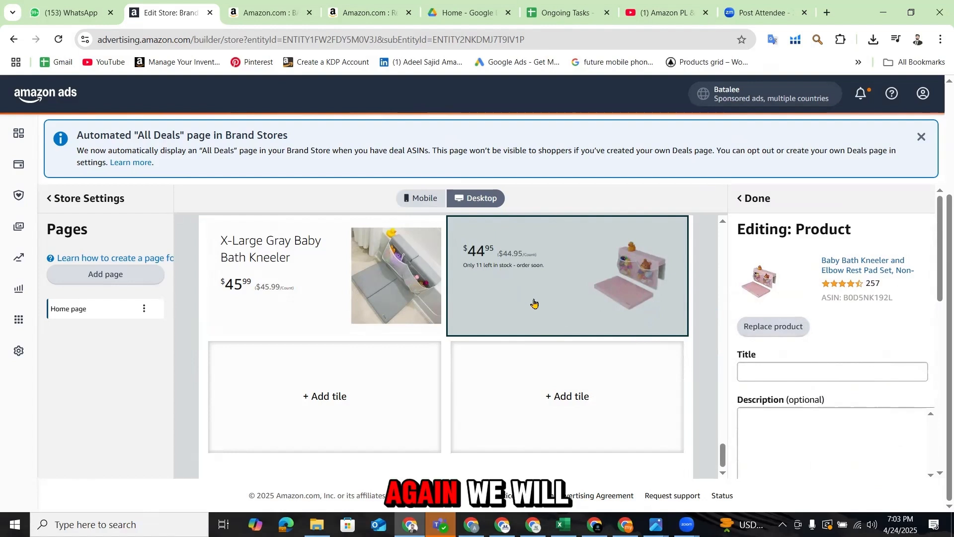
# Title the pink kneeler tile "Large Baby Pink Bath Kneeler" and finish editing it.
pyautogui.click(766, 368)
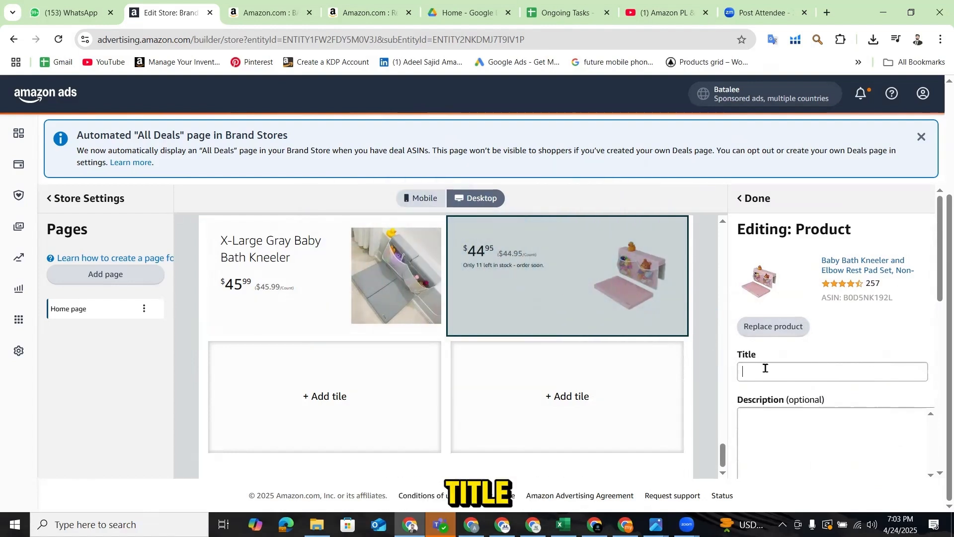
pyautogui.write('Large')
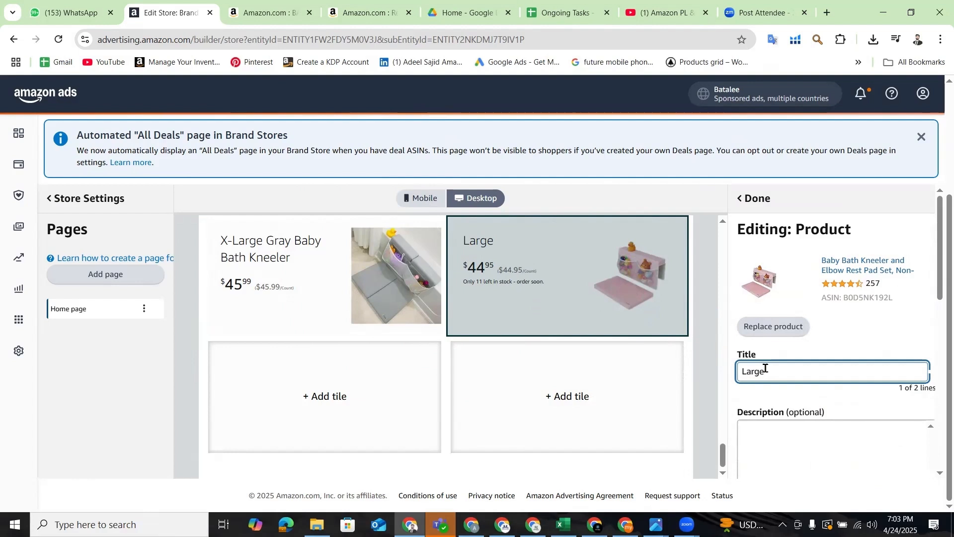
pyautogui.write(' Baby Pin')
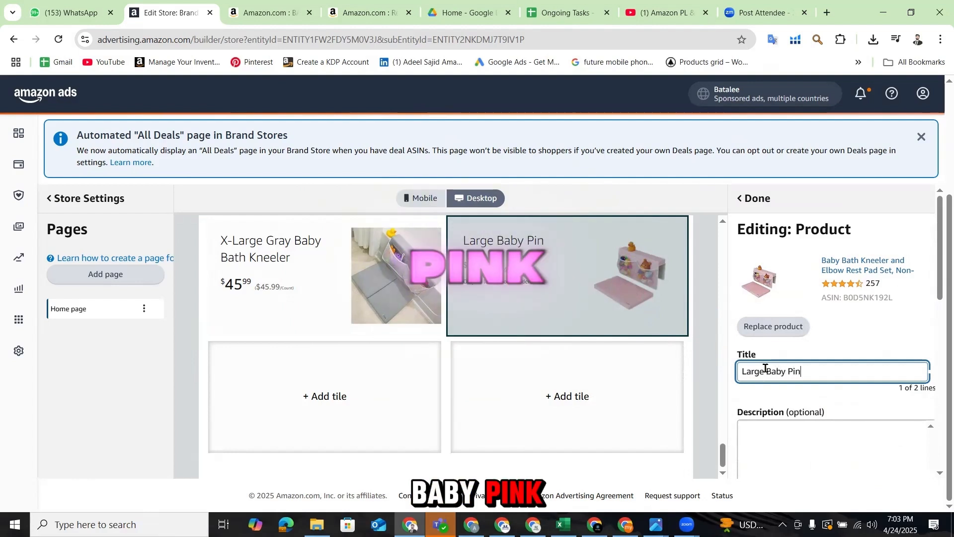
pyautogui.write('k Bath ')
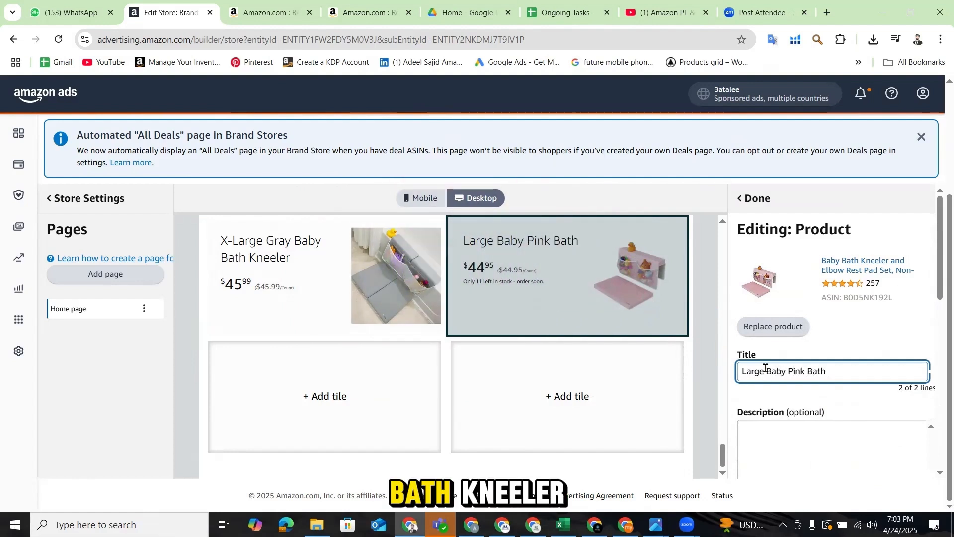
pyautogui.write('Kneer')
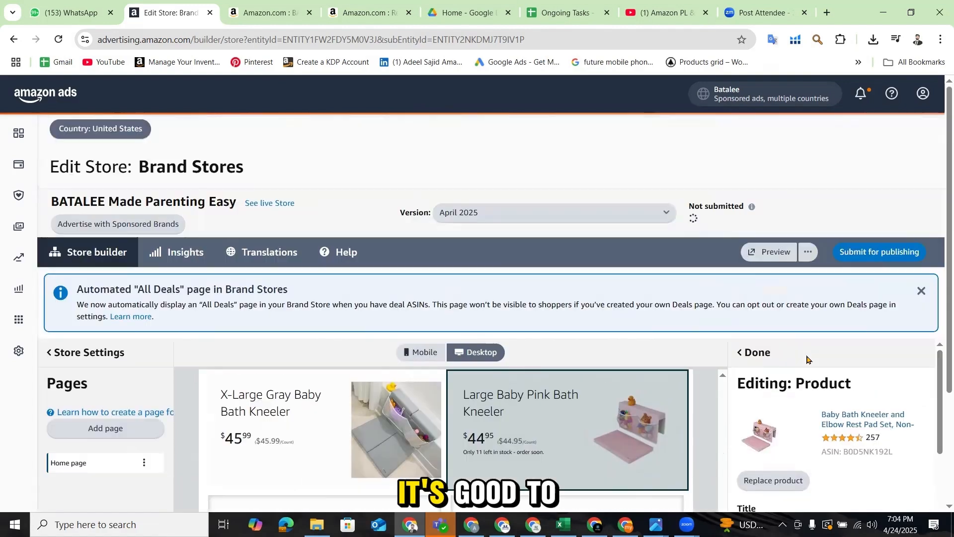
pyautogui.click(740, 357)
# Make the empty tile below the gray kneeler a Product tile.
pyautogui.scroll(-5, 833, 388)
pyautogui.scroll(5, 833, 388)
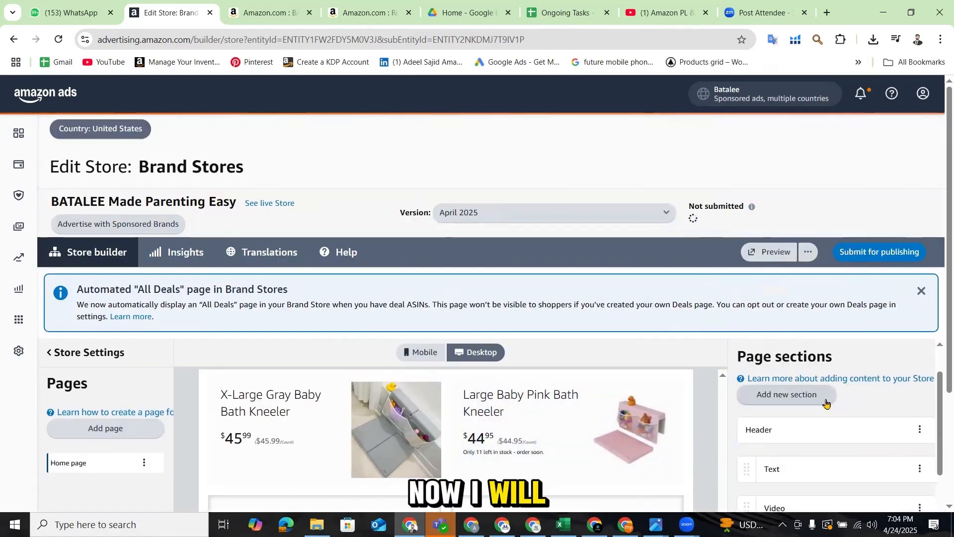
pyautogui.scroll(-1, 676, 437)
pyautogui.scroll(-2, 671, 452)
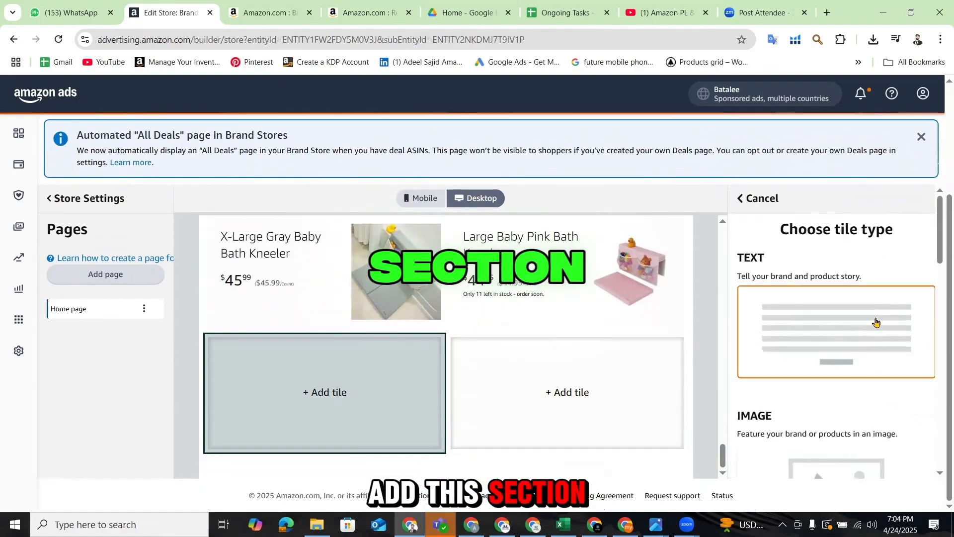
pyautogui.scroll(-8, 824, 387)
pyautogui.click(823, 387)
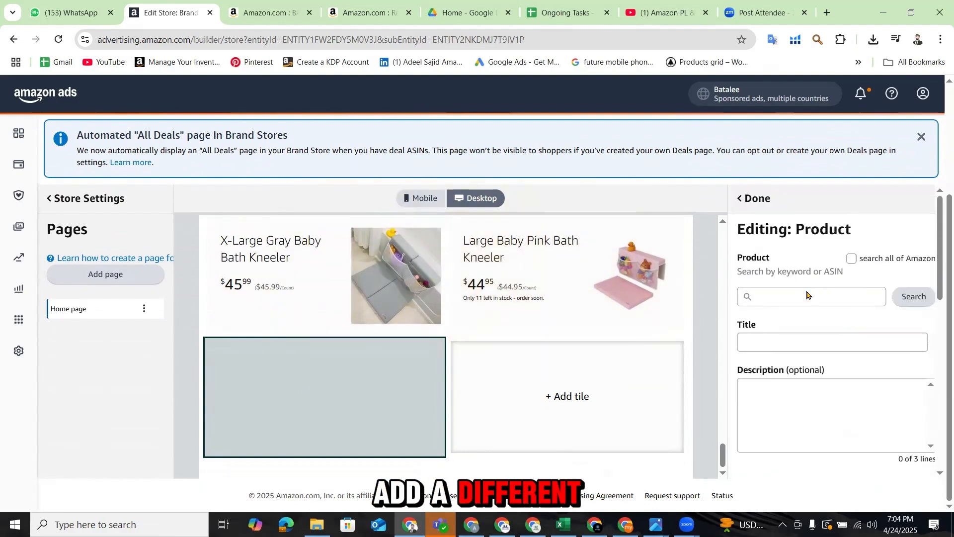
# Search for ASIN B0D5NYXPR8 and add the blue bath kneeler to the third tile.
pyautogui.click(799, 297)
pyautogui.click(830, 365)
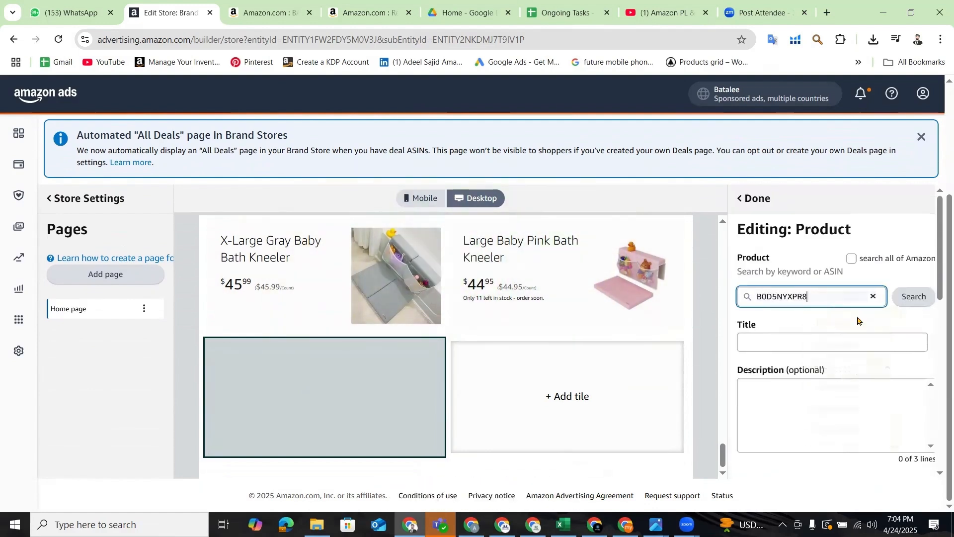
pyautogui.click(914, 297)
pyautogui.click(911, 355)
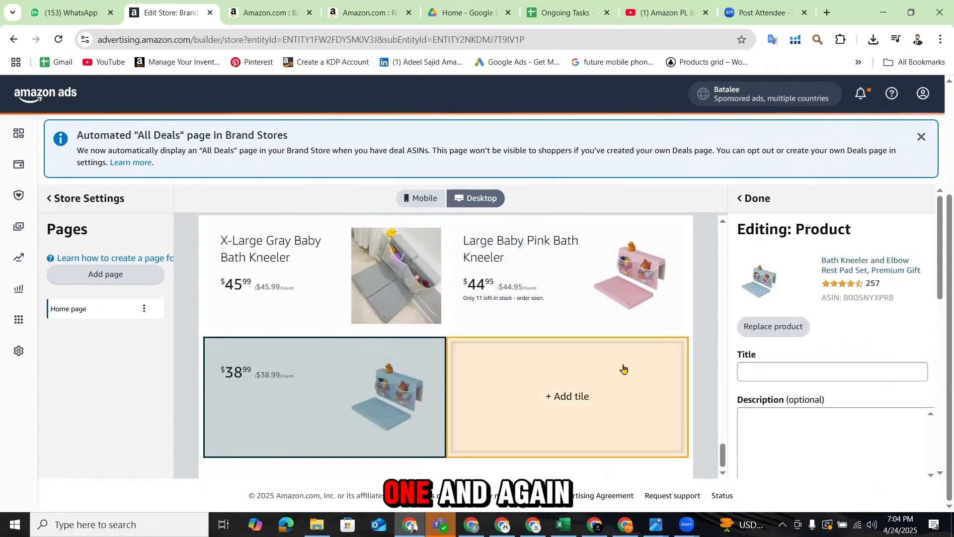
# Title the blue kneeler tile "Large blue baby bath kneeler", using lower case for every word after the first.
pyautogui.click(790, 372)
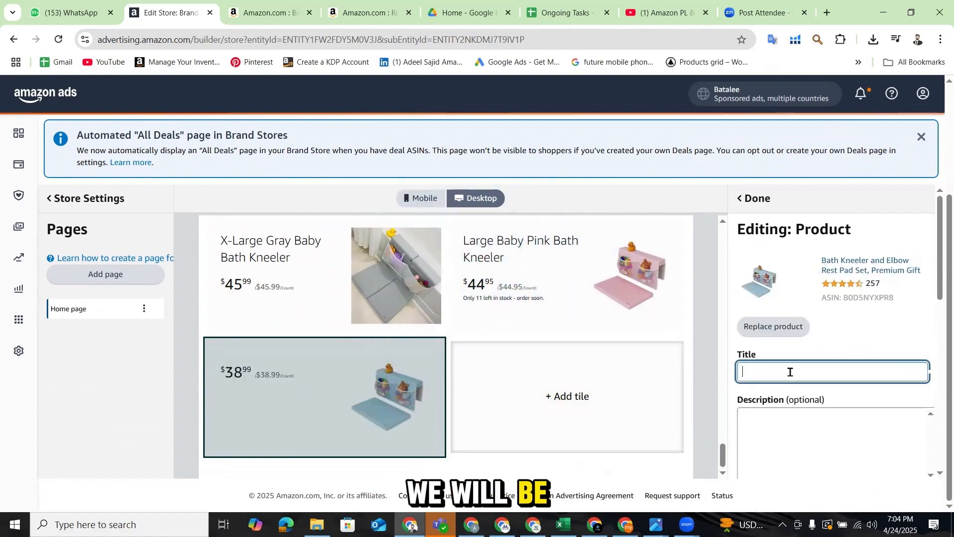
pyautogui.write('Large Blue Baby bath Kneeler')
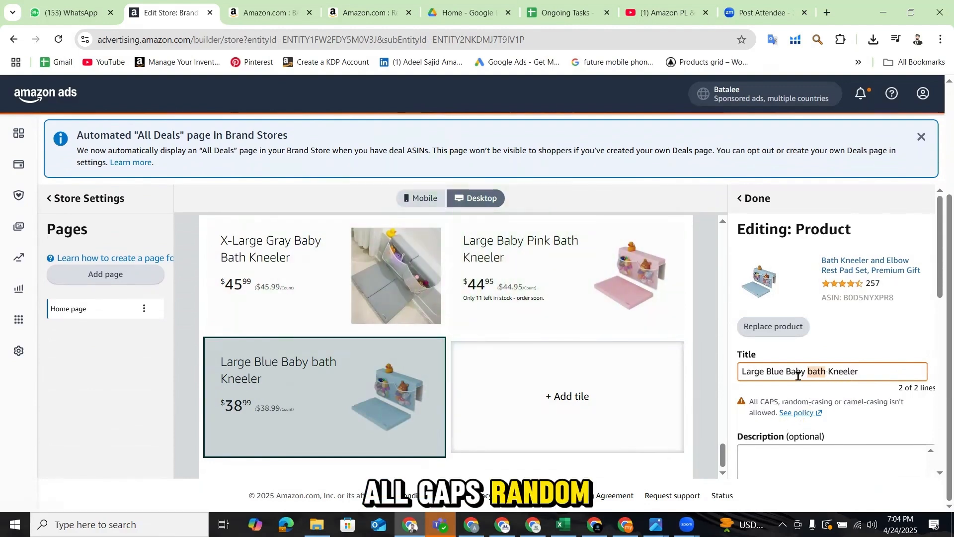
pyautogui.click(838, 378)
pyautogui.press('BackSpace')
pyautogui.write('k')
pyautogui.click(789, 377)
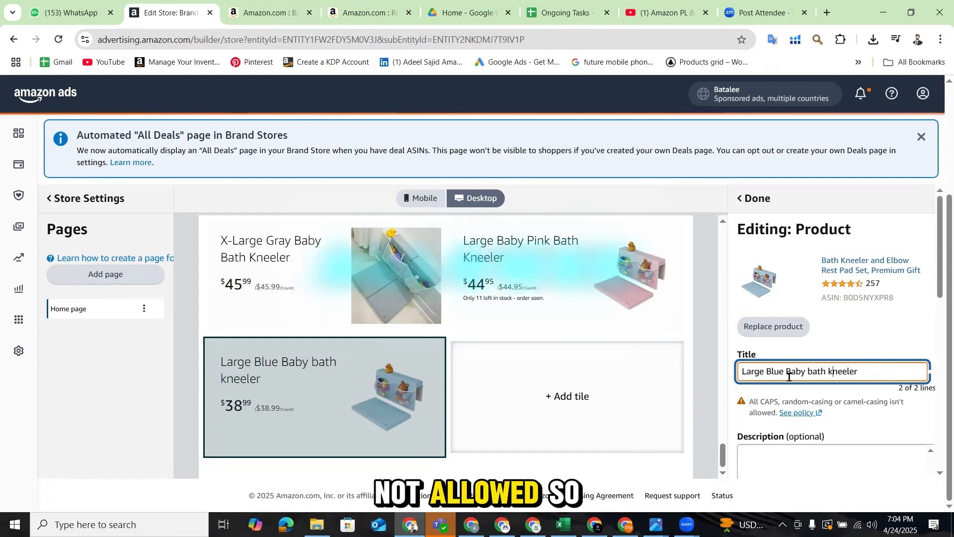
pyautogui.press('BackSpace')
pyautogui.write('b')
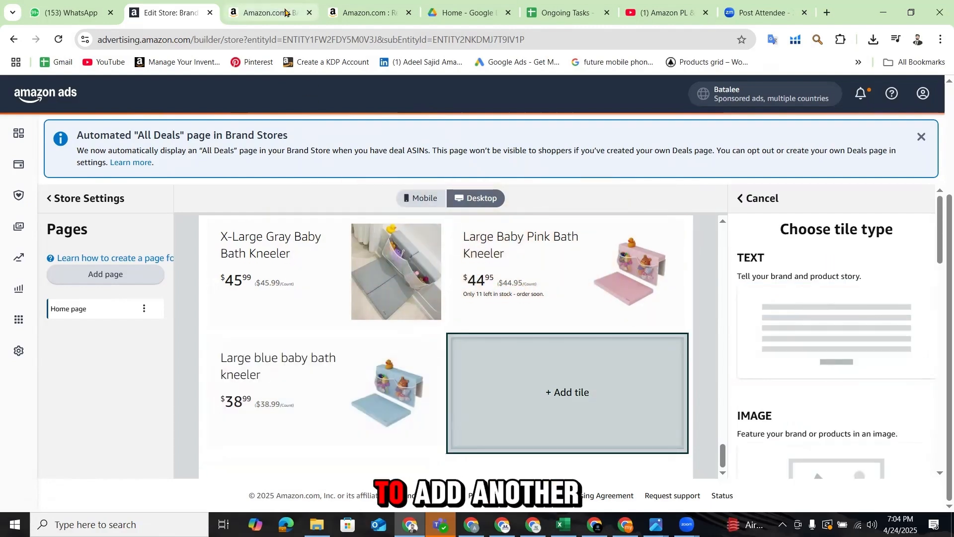
# Switch to the Amazon product page of the large gray bath kneeler and copy its ASIN, B08QFDXPDZ.
pyautogui.click(281, 13)
pyautogui.scroll(-3, 517, 419)
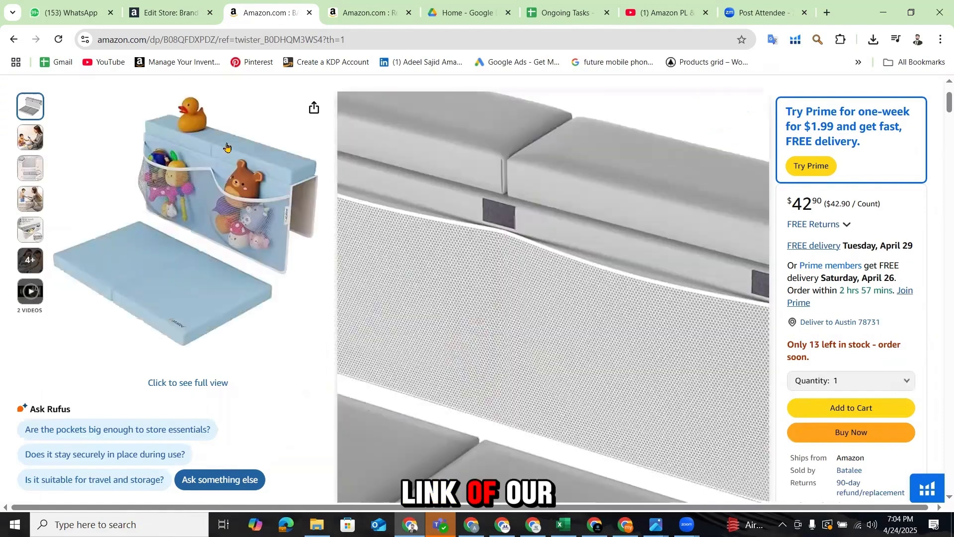
pyautogui.scroll(3, 227, 145)
pyautogui.doubleClick(205, 39)
pyautogui.hotkey('ctrl', 'c')
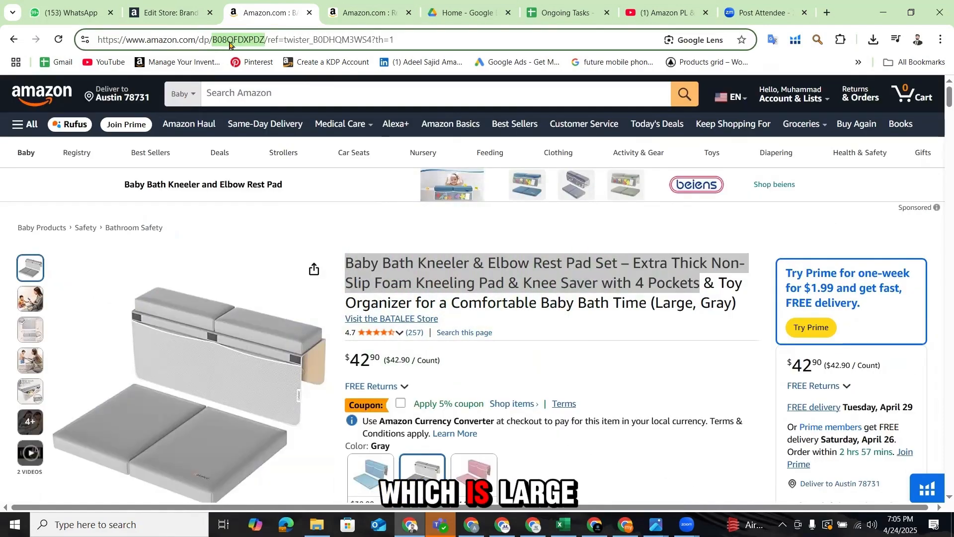
# Return to the store builder and make the empty tile beside the blue kneeler a Product tile.
pyautogui.click(172, 13)
pyautogui.scroll(-5, 845, 398)
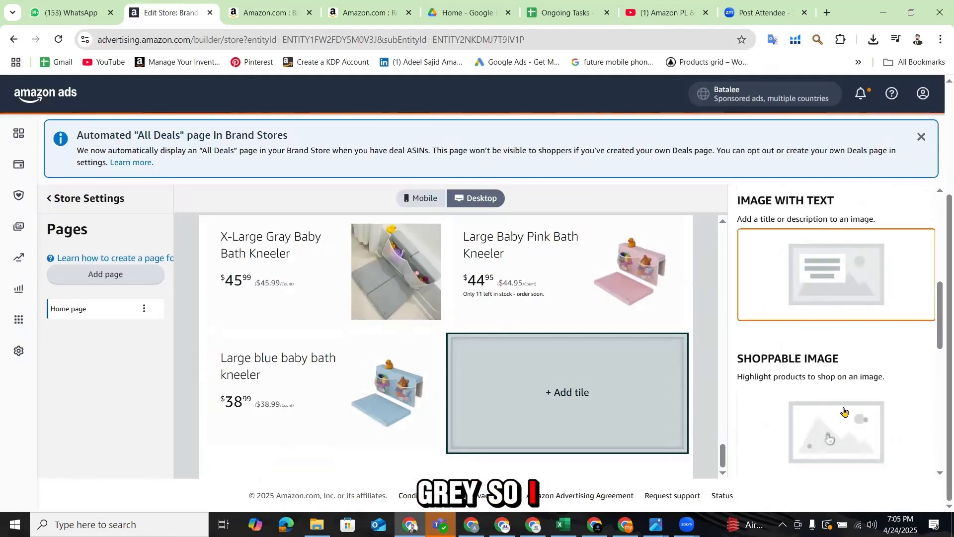
pyautogui.scroll(-3, 844, 417)
pyautogui.click(843, 434)
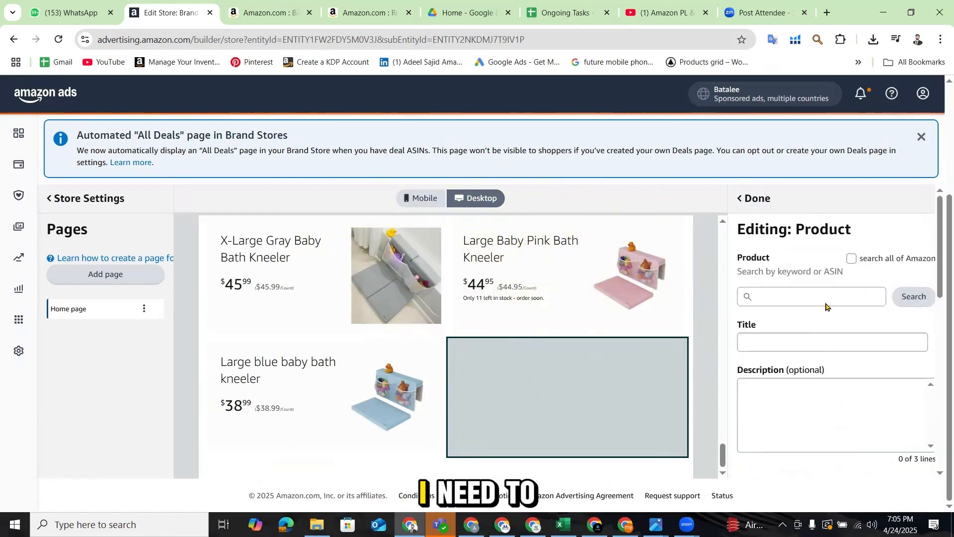
# Search for ASIN B08QFDXPDZ and add the large gray bath kneeler to the fourth tile.
pyautogui.click(822, 298)
pyautogui.hotkey('ctrl', 'v')
pyautogui.click(922, 301)
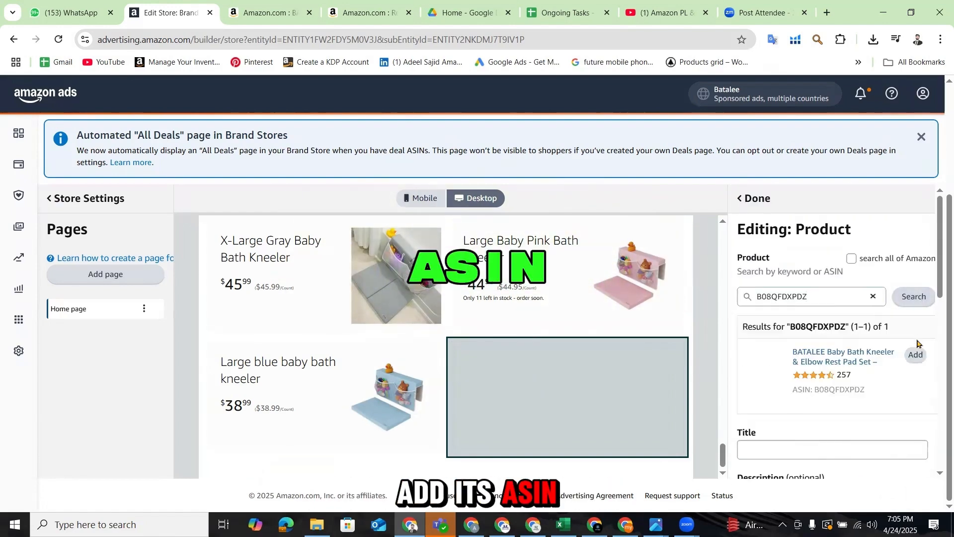
pyautogui.click(916, 355)
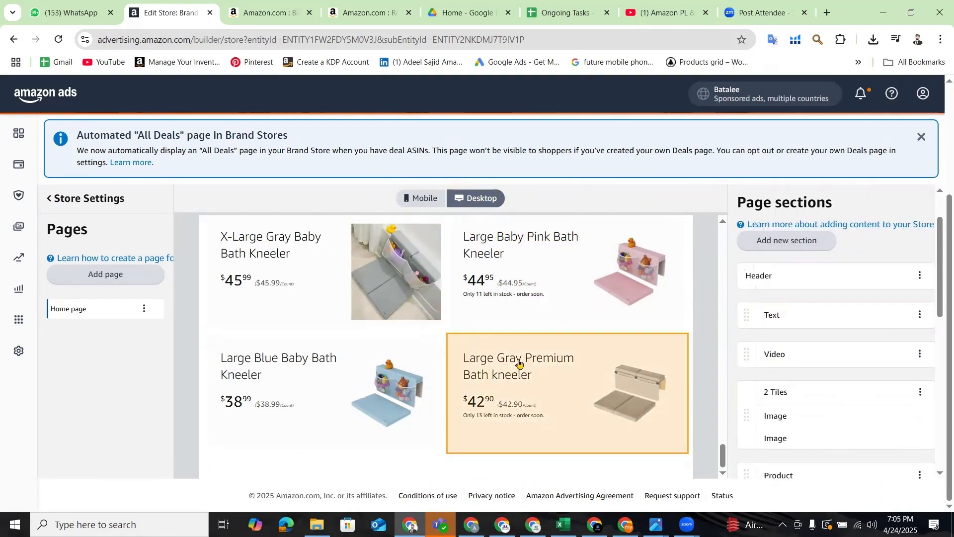
pyautogui.scroll(3, 407, 339)
pyautogui.scroll(-3, 407, 339)
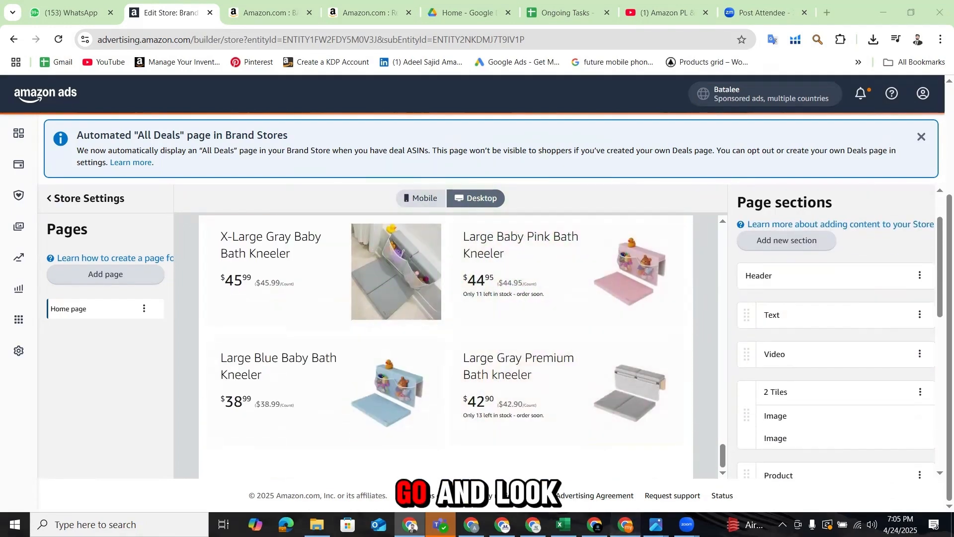
# Check the home page layout in Canva, copy the rewritten brand paragraph from ChatGPT and return to the store builder.
pyautogui.click(625, 525)
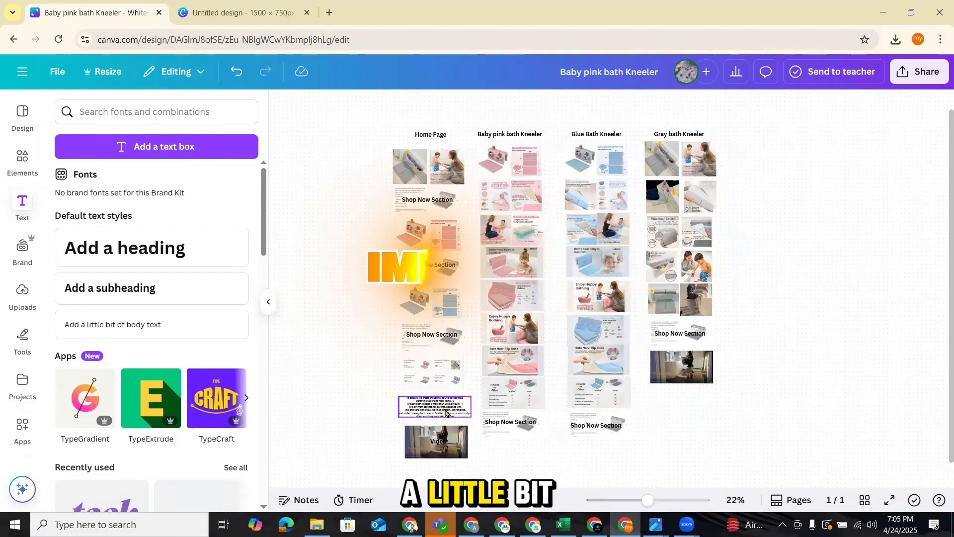
pyautogui.click(502, 524)
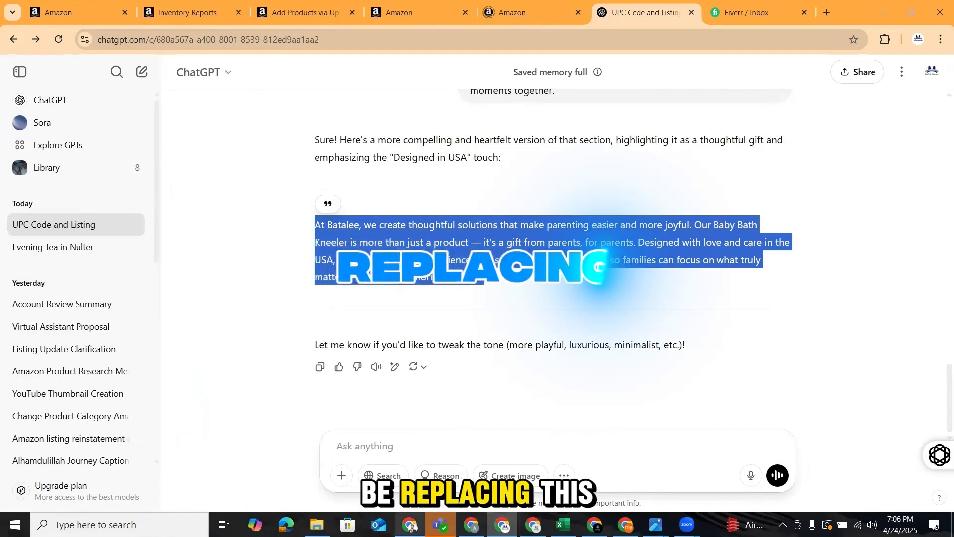
pyautogui.click(410, 525)
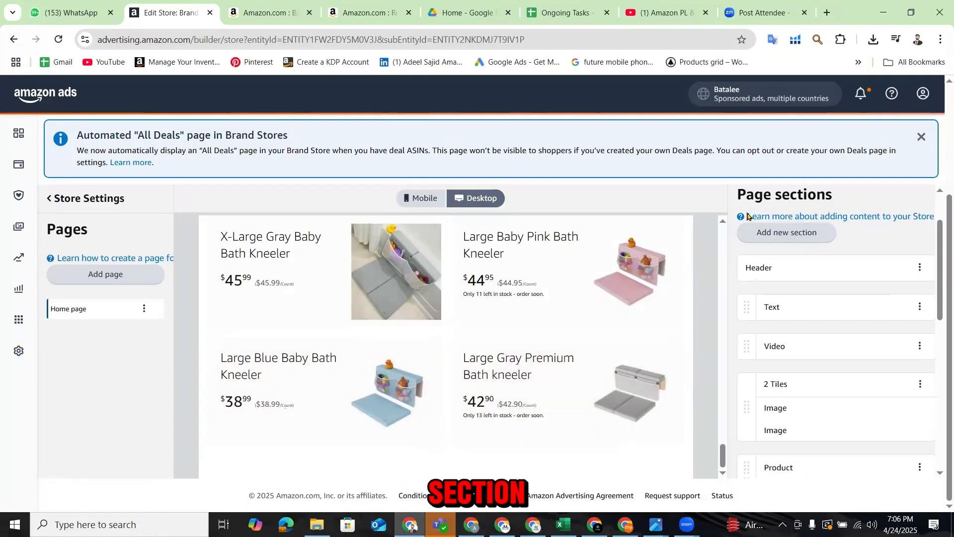
# Replace the home page's brand text with the paragraph starting "At Batalee, we create thoughtful solutions that make parenting easier" and finish editing it.
pyautogui.scroll(5, 768, 264)
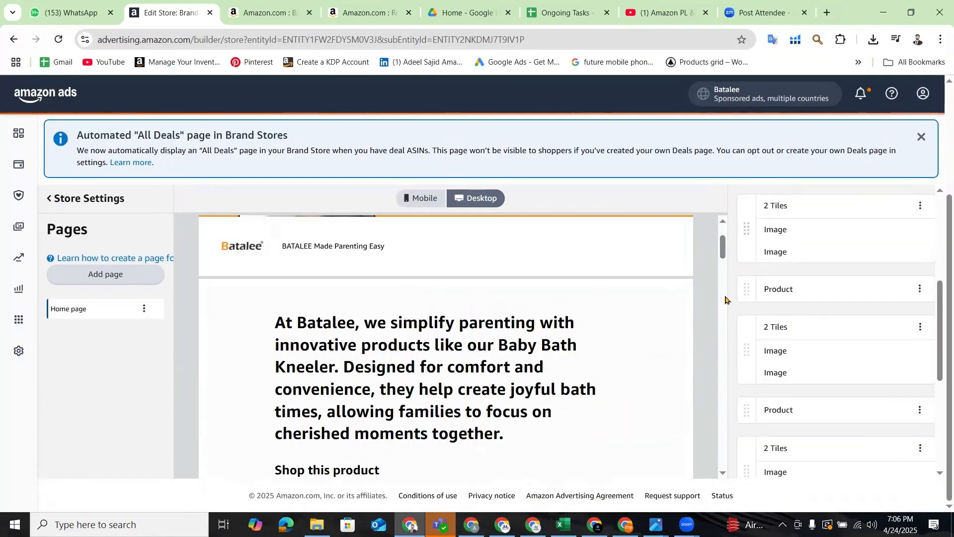
pyautogui.click(577, 372)
pyautogui.click(796, 374)
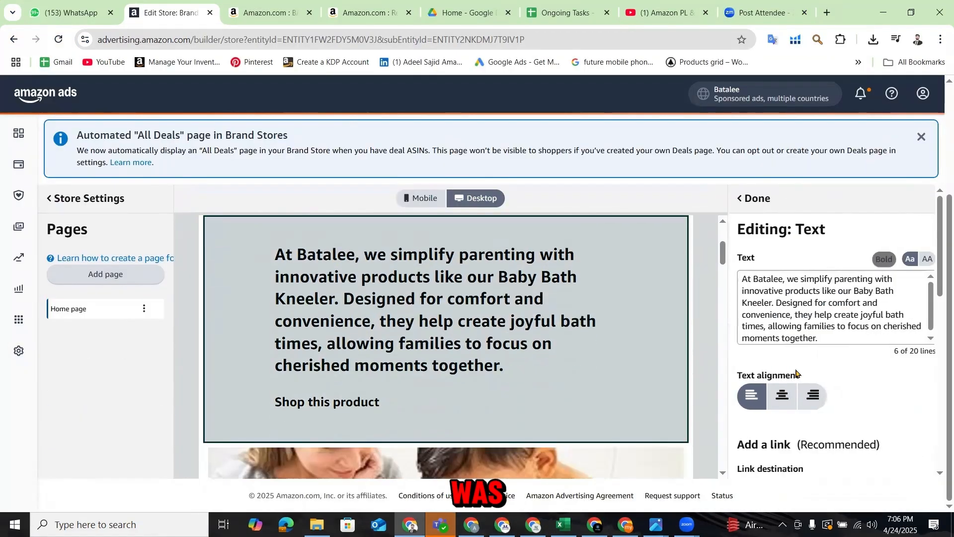
pyautogui.hotkey('ctrl', 'a')
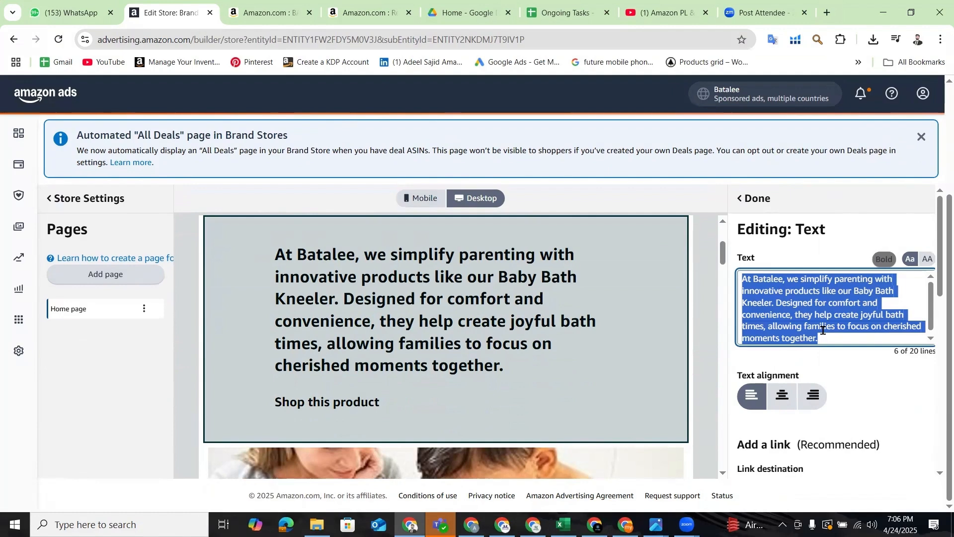
pyautogui.write('At Batalee, we create thoughtful solutions that make parenting easier and more joyful. Our Baby Bath Kneeler is more than just a product — it’s a gift from parents, for parents. Designed with love and care in the USA, it brings comfort, convenience, and smiles to every bath time, so families can focus on what truly matters — making memories together.')
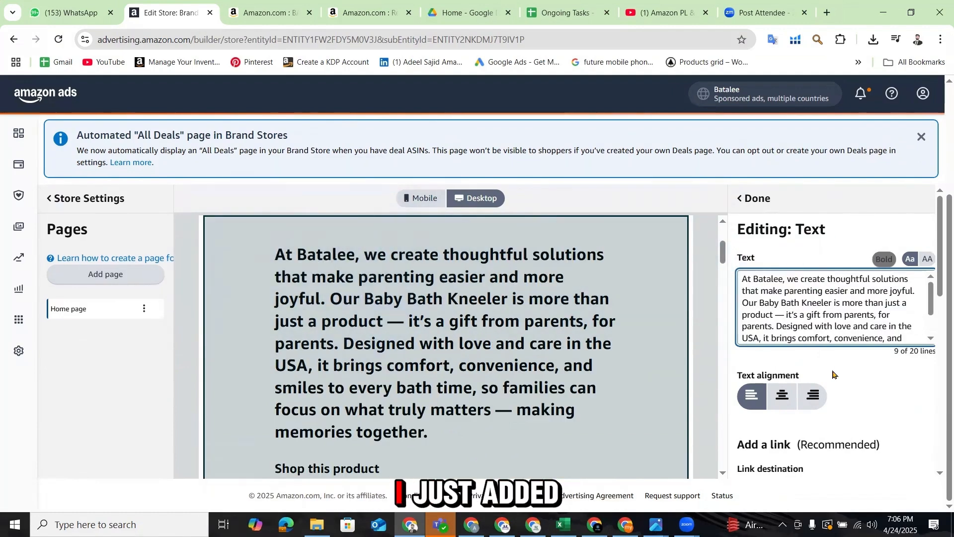
pyautogui.scroll(-1, 849, 381)
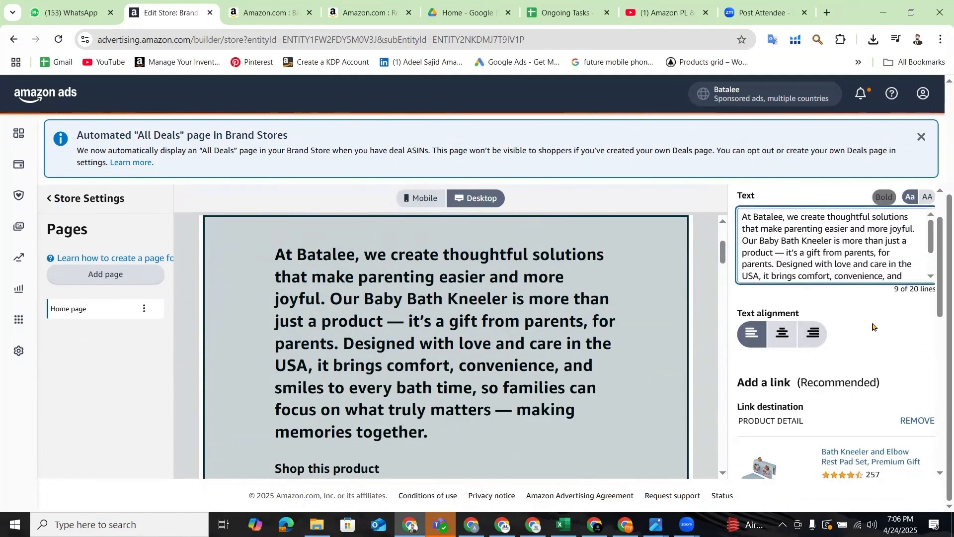
pyautogui.scroll(-3, 873, 327)
pyautogui.scroll(6, 836, 305)
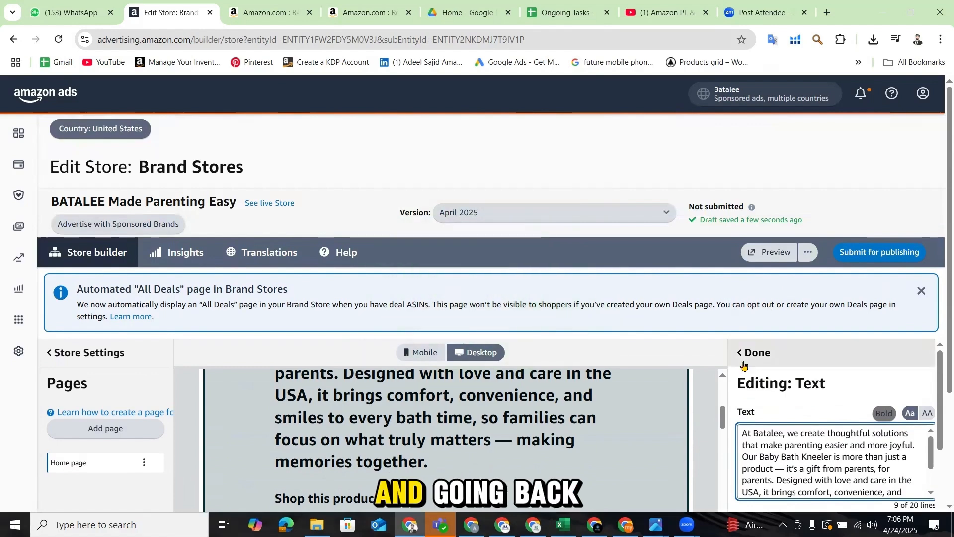
pyautogui.click(745, 362)
pyautogui.scroll(-3, 940, 382)
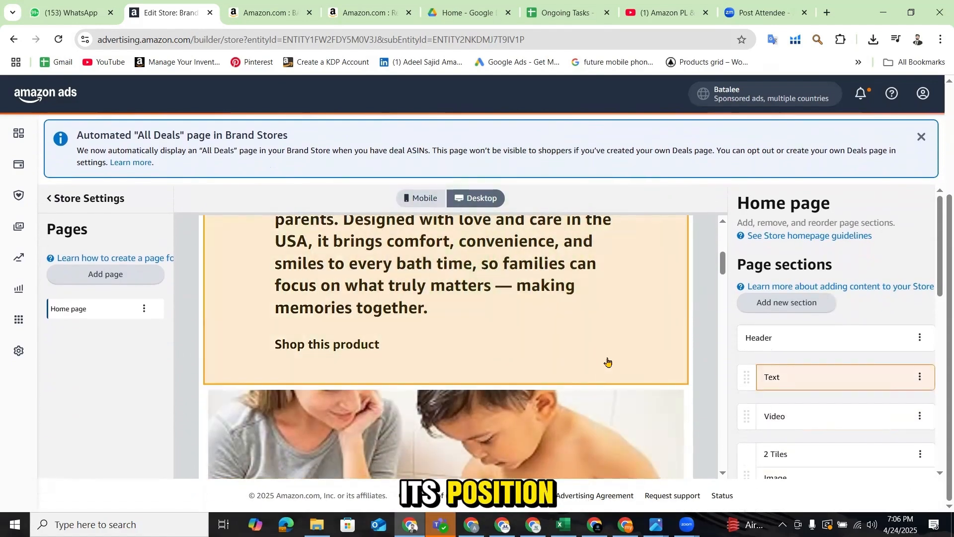
pyautogui.click(607, 362)
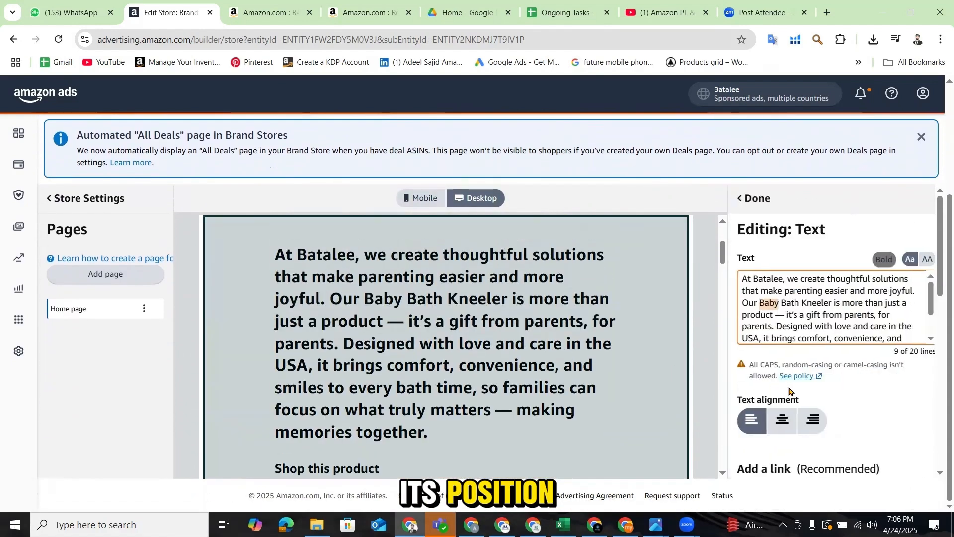
pyautogui.click(745, 199)
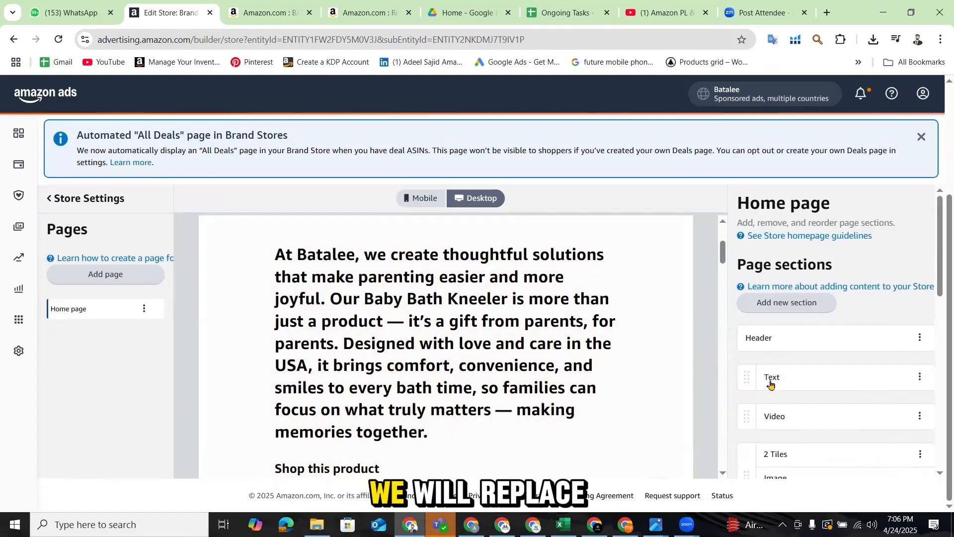
# Move the Text section to the end of the home page, below the four-tile product grid.
pyautogui.moveTo(749, 377); pyautogui.dragTo(751, 496)
pyautogui.moveTo(598, 458); pyautogui.dragTo(748, 393)
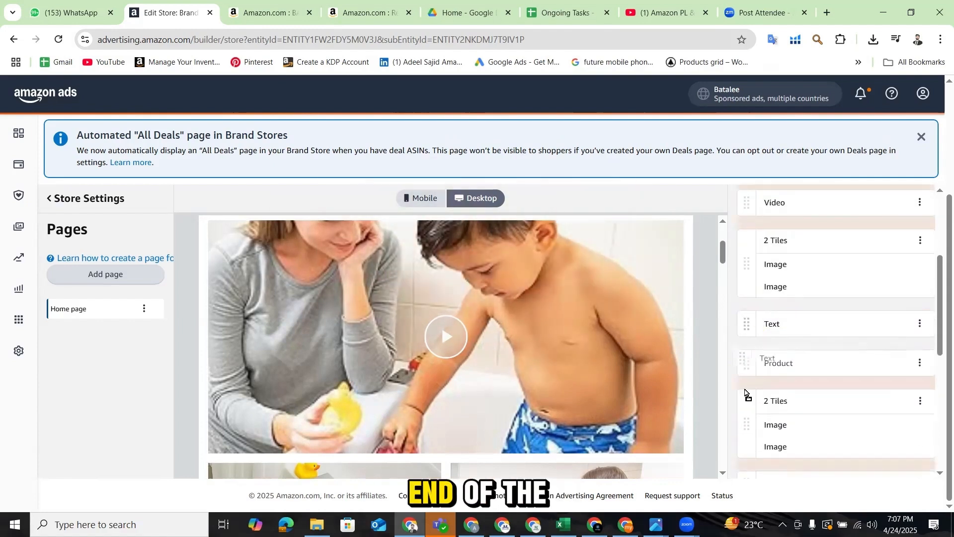
pyautogui.moveTo(753, 459); pyautogui.dragTo(756, 338)
pyautogui.moveTo(748, 204); pyautogui.dragTo(756, 294)
pyautogui.moveTo(748, 387); pyautogui.dragTo(761, 351)
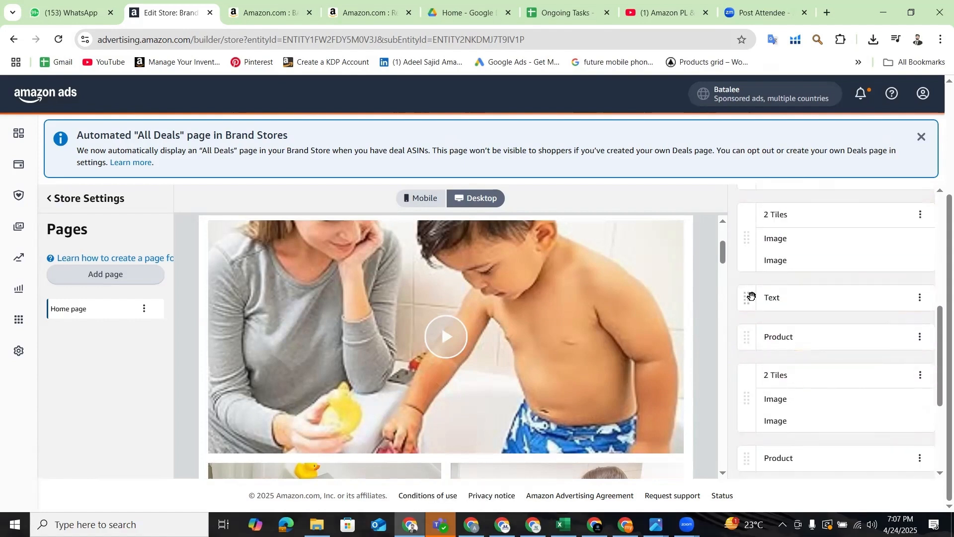
pyautogui.moveTo(747, 298); pyautogui.dragTo(746, 438)
pyautogui.scroll(-4, 776, 348)
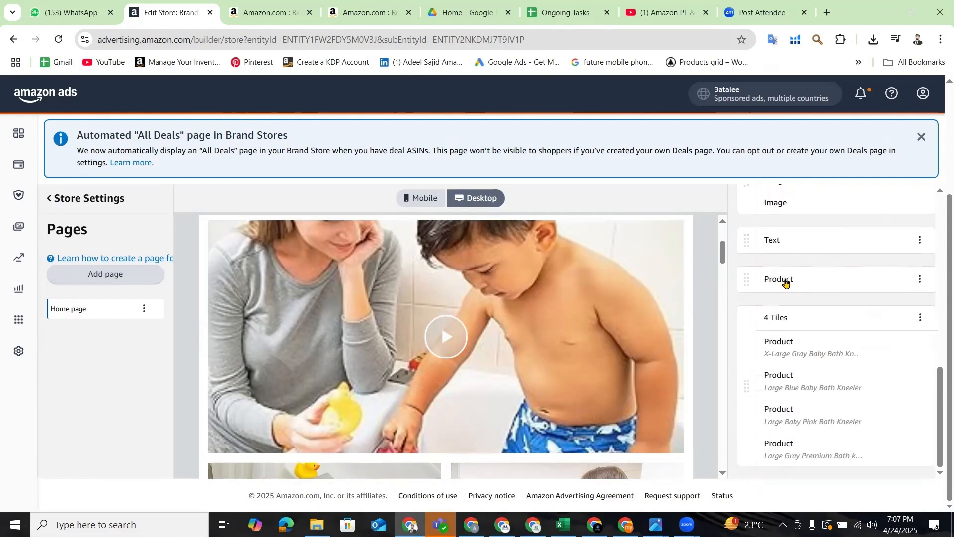
pyautogui.moveTo(748, 242); pyautogui.dragTo(751, 434)
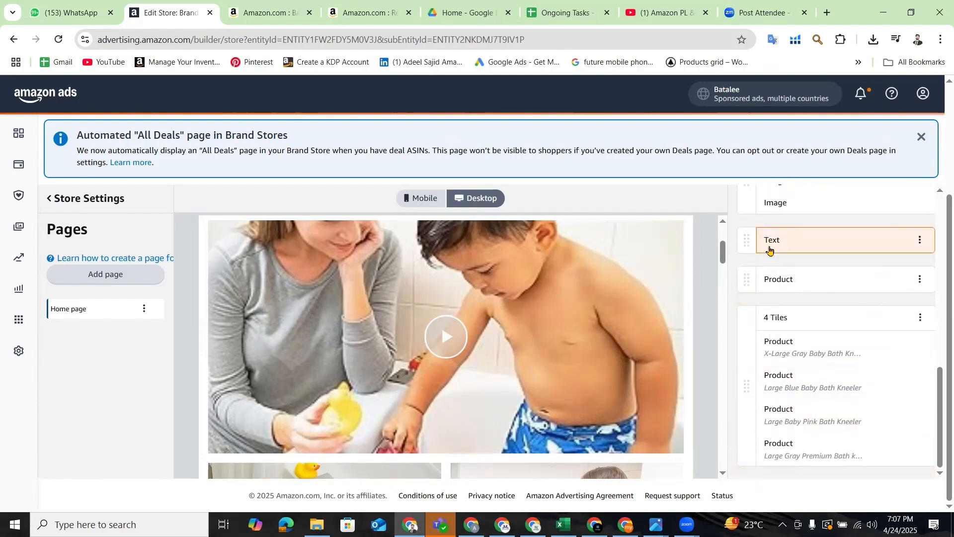
pyautogui.moveTo(747, 242); pyautogui.dragTo(749, 466)
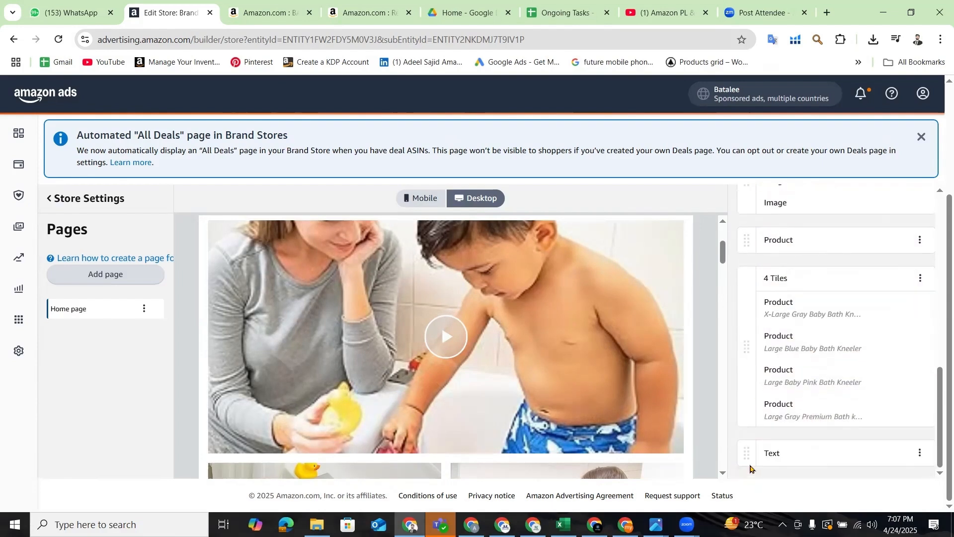
# Close the video's settings and move the Video section down the home page to below the second pair of image tiles.
pyautogui.click(611, 343)
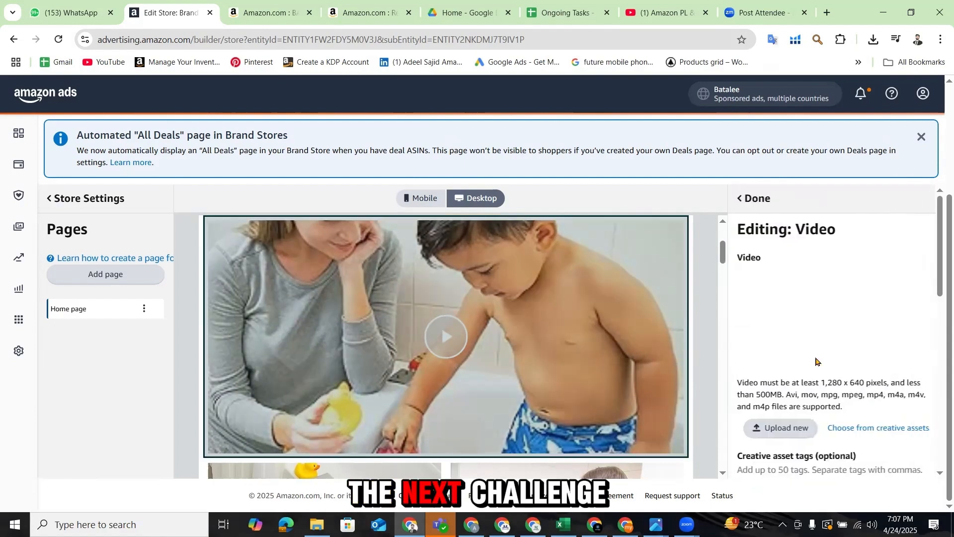
pyautogui.click(741, 199)
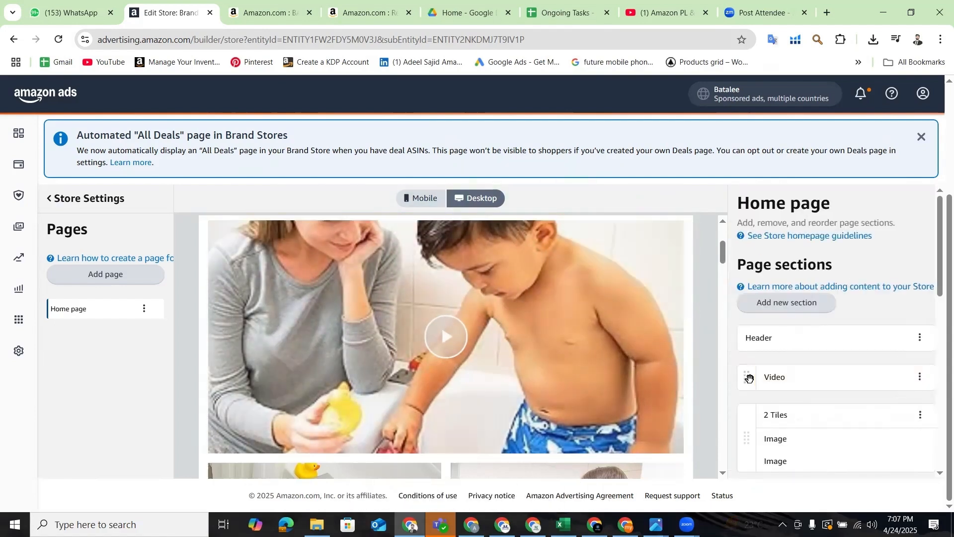
pyautogui.moveTo(747, 476); pyautogui.dragTo(748, 470)
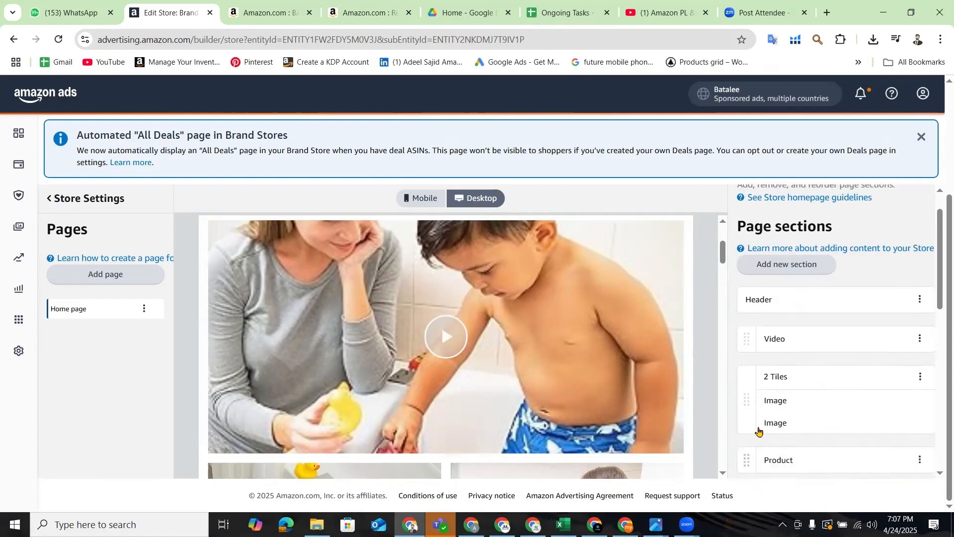
pyautogui.scroll(-3, 802, 365)
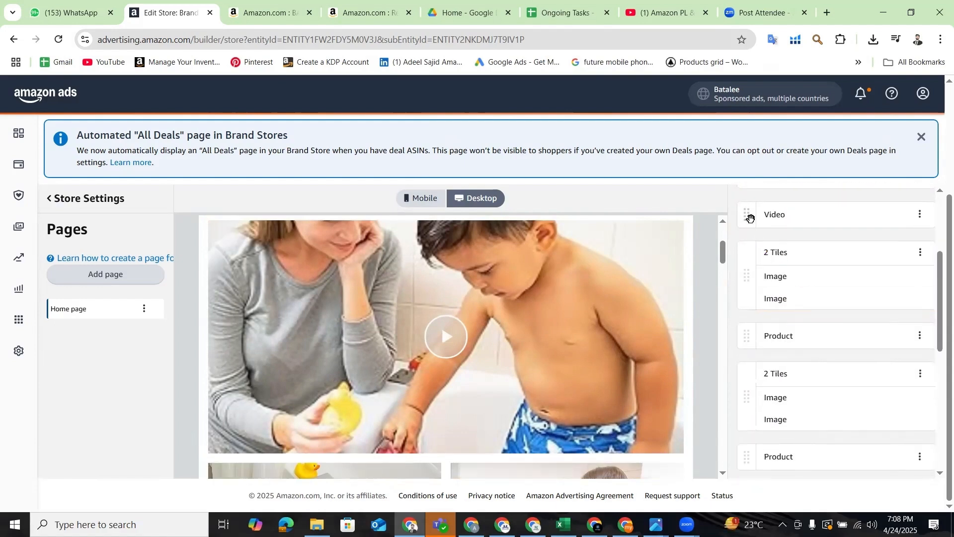
pyautogui.moveTo(747, 215); pyautogui.dragTo(749, 278)
pyautogui.moveTo(753, 437); pyautogui.dragTo(753, 438)
pyautogui.scroll(-1, 759, 328)
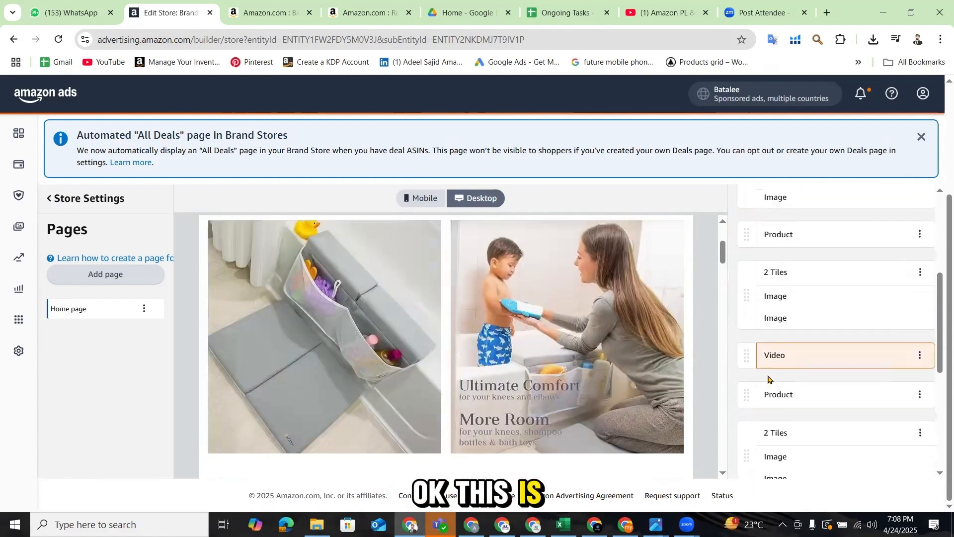
# Move the Video section further down the home page, below the third pair of image tiles.
pyautogui.moveTo(747, 357); pyautogui.dragTo(745, 468)
pyautogui.scroll(-3, 788, 371)
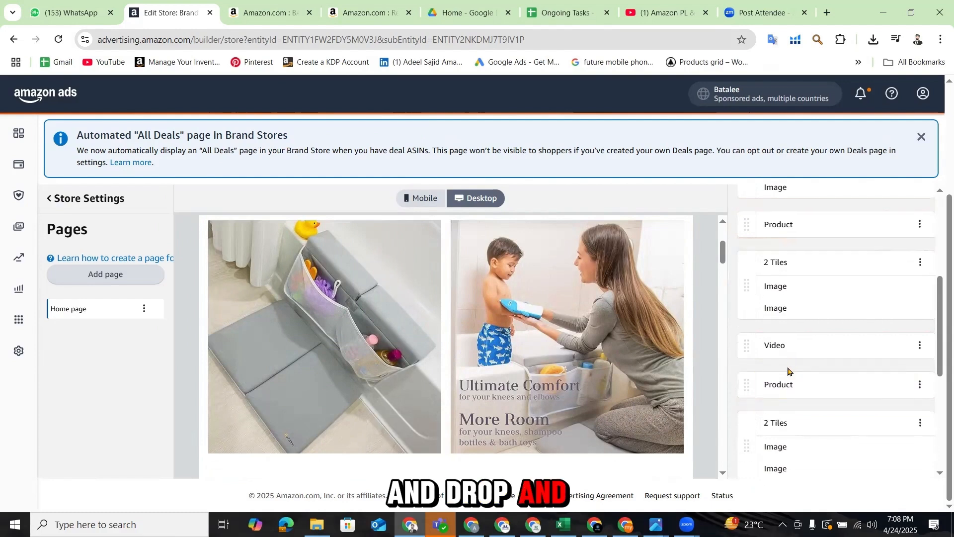
pyautogui.scroll(3, 761, 328)
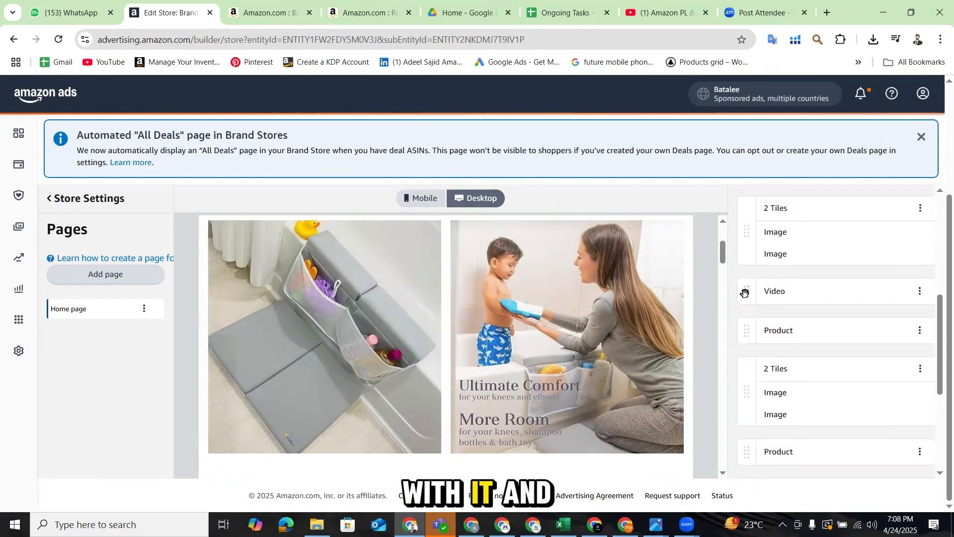
pyautogui.moveTo(747, 290); pyautogui.dragTo(752, 454)
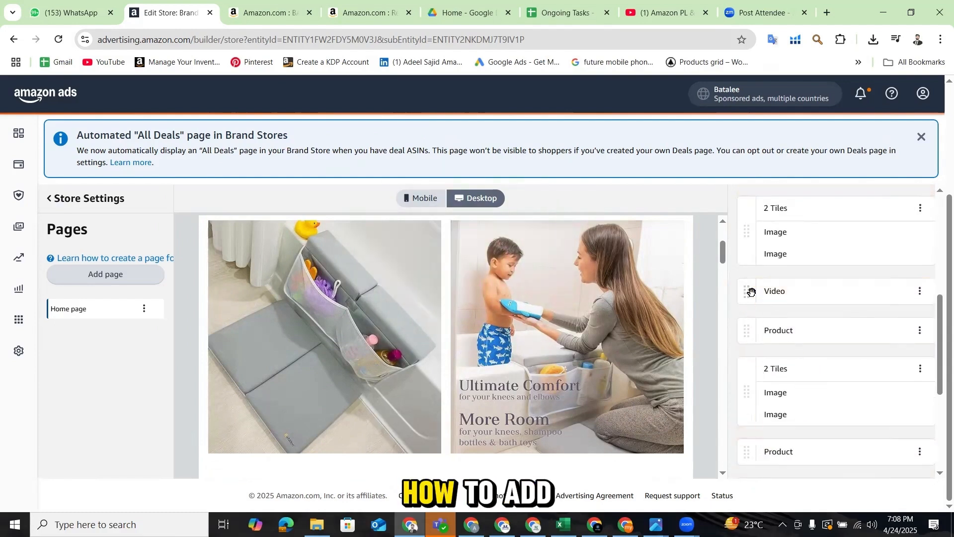
pyautogui.moveTo(750, 291); pyautogui.dragTo(790, 326)
pyautogui.moveTo(749, 289); pyautogui.dragTo(749, 440)
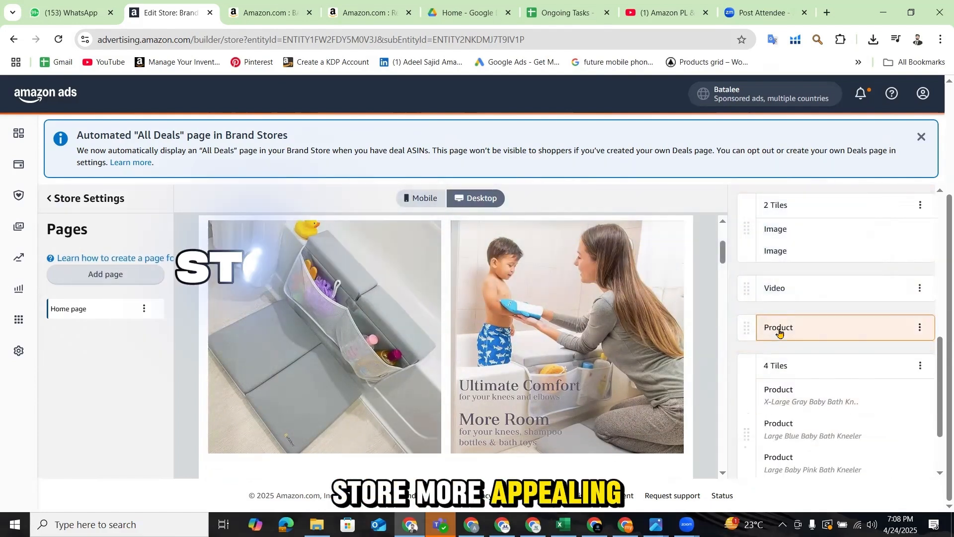
# Place the Video section between the four-tile product grid and the Text section, and review the home page layout.
pyautogui.scroll(-1, 780, 332)
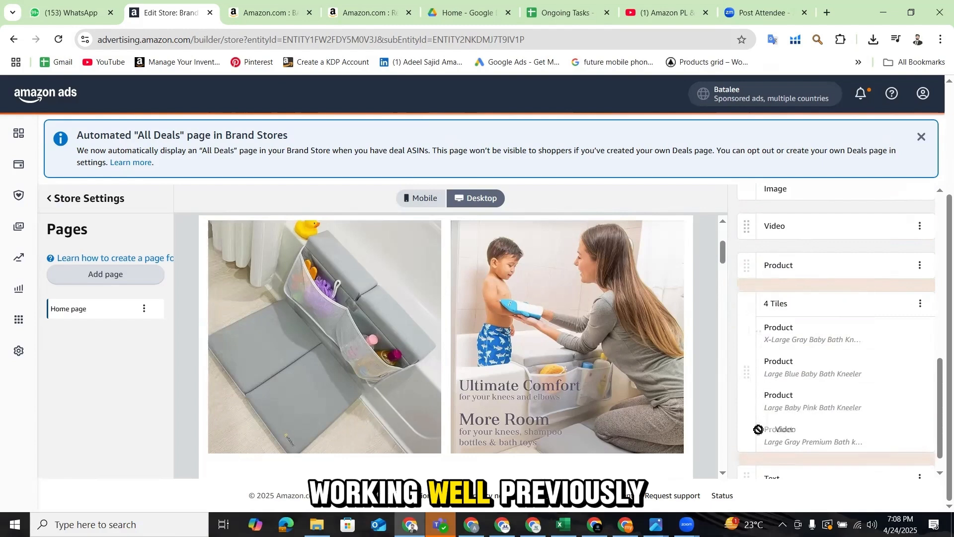
pyautogui.moveTo(758, 429); pyautogui.dragTo(760, 430)
pyautogui.scroll(-1, 771, 224)
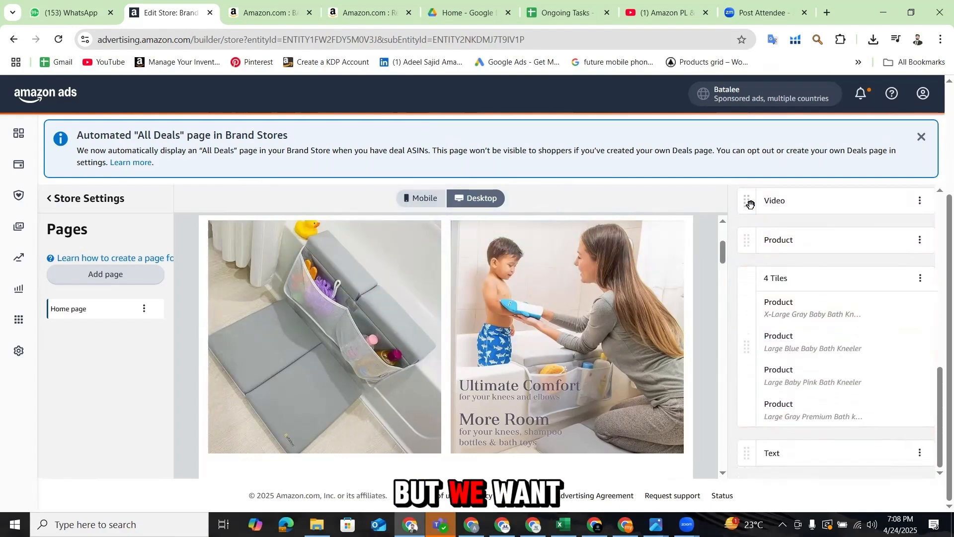
pyautogui.moveTo(751, 204); pyautogui.dragTo(755, 436)
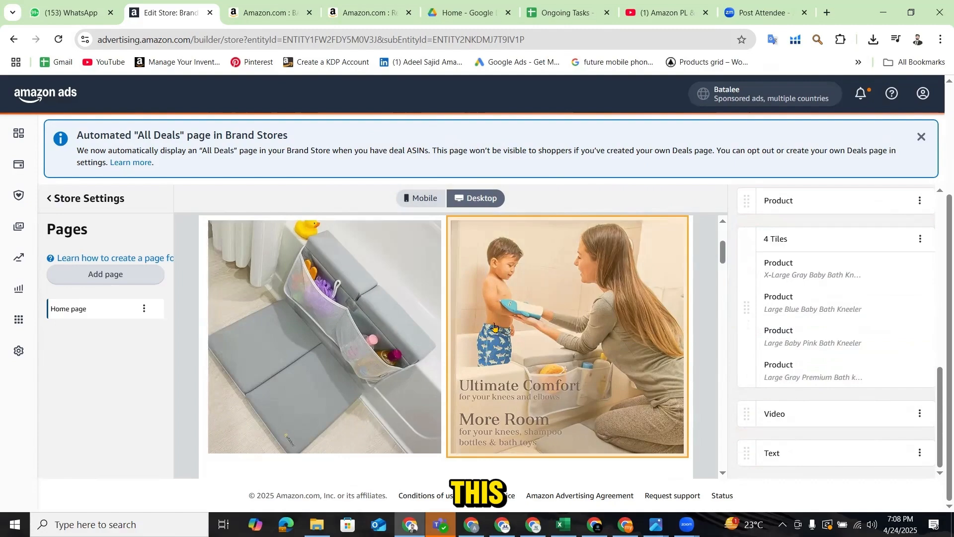
pyautogui.scroll(7, 495, 328)
pyautogui.scroll(-3, 478, 321)
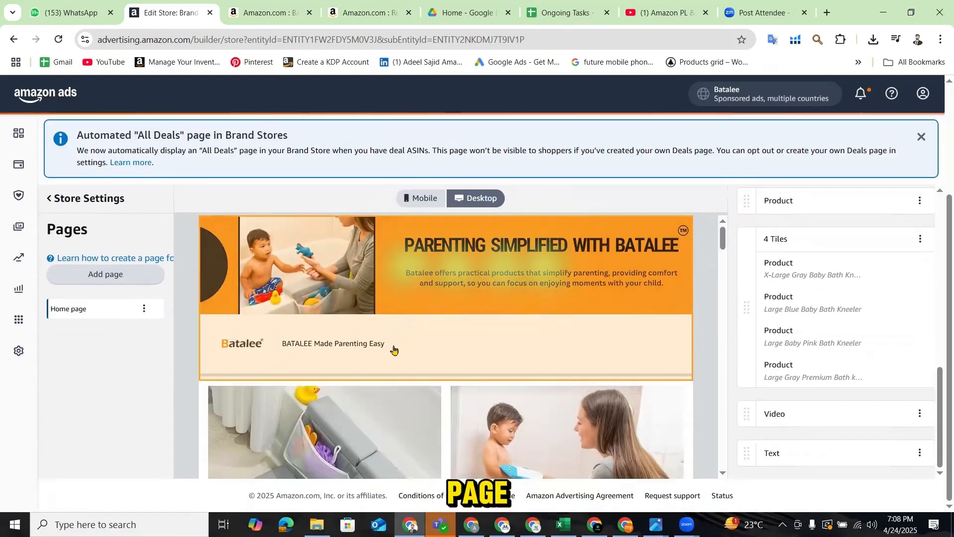
pyautogui.scroll(-15, 393, 350)
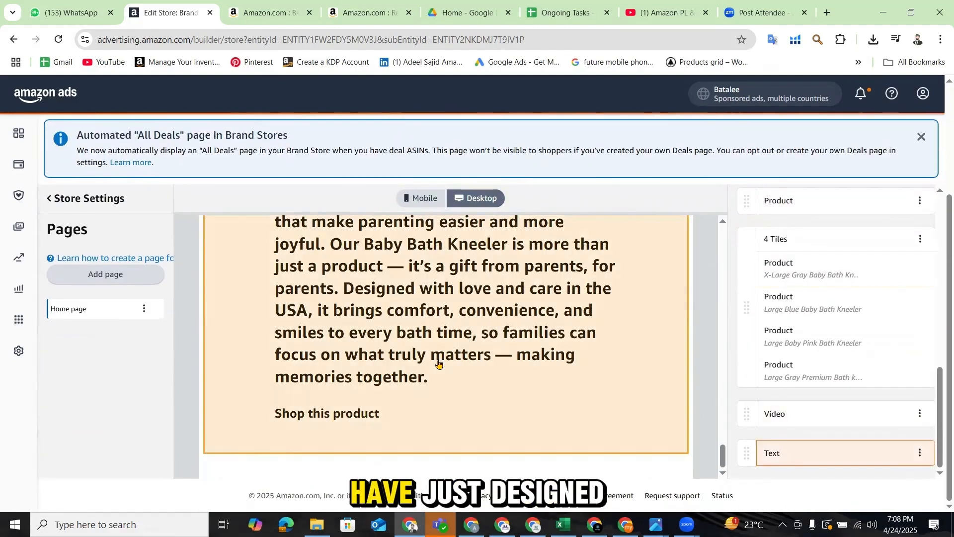
pyautogui.scroll(8, 437, 363)
# Start a new store page and name it "Baby Pink Bath Kneeler", taking the title from the Canva layout.
pyautogui.click(84, 277)
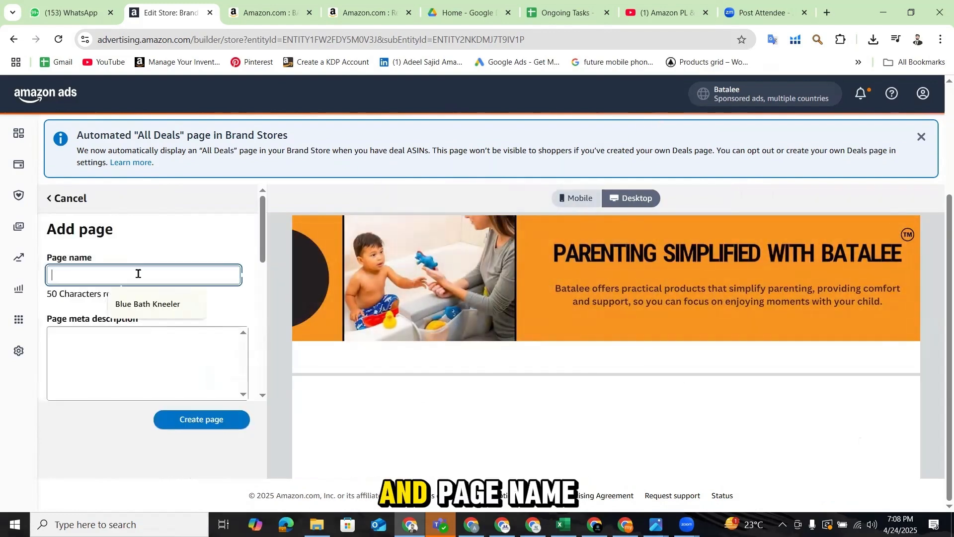
pyautogui.click(654, 454)
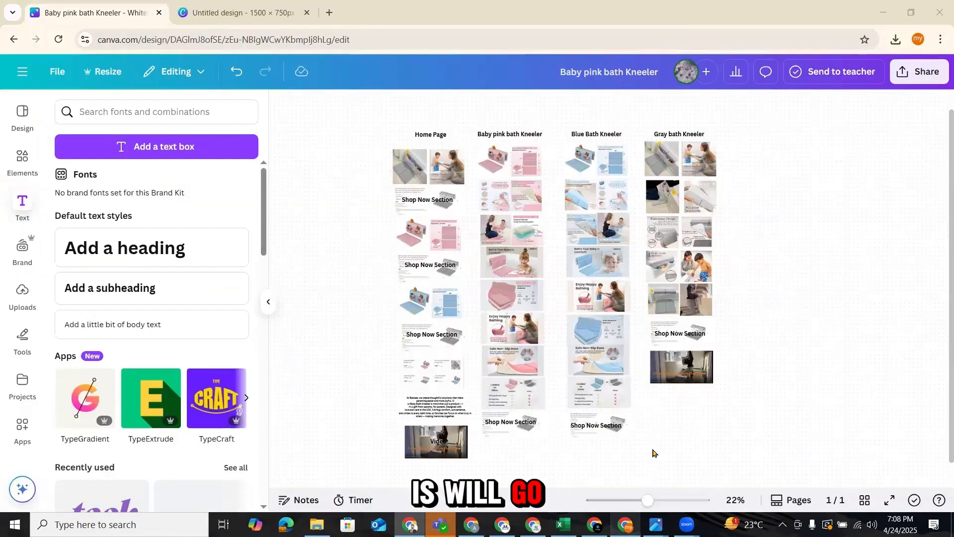
pyautogui.click(510, 139)
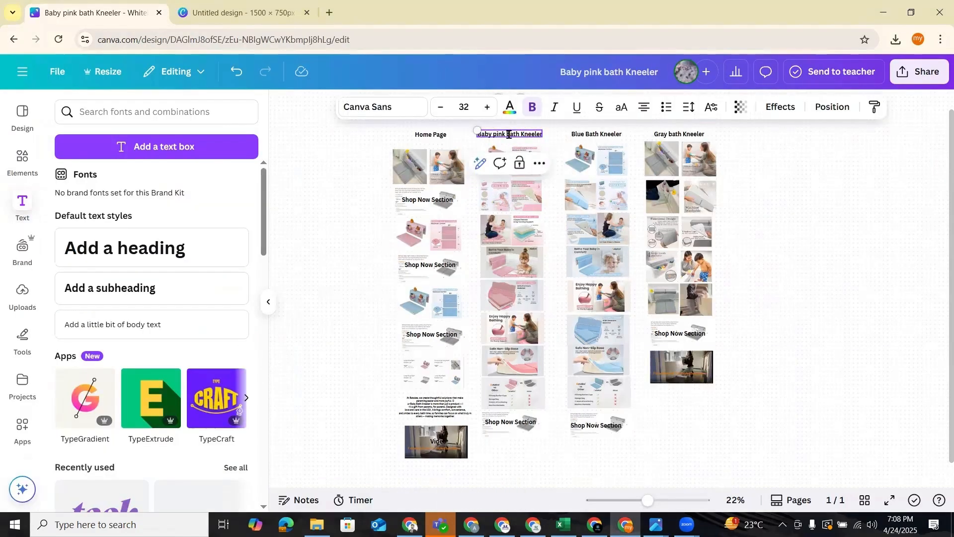
pyautogui.click(509, 134)
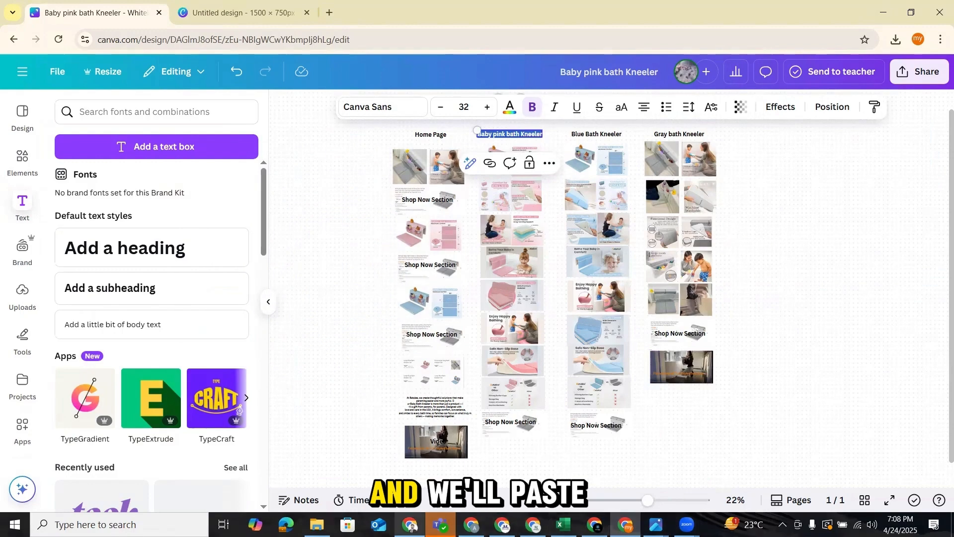
pyautogui.click(411, 524)
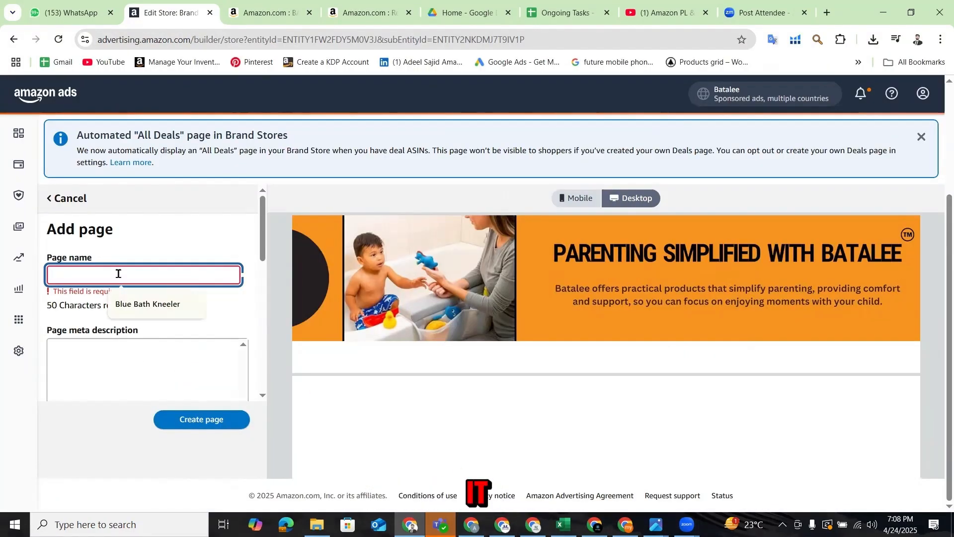
pyautogui.write('Baby pink Bath Kneeler')
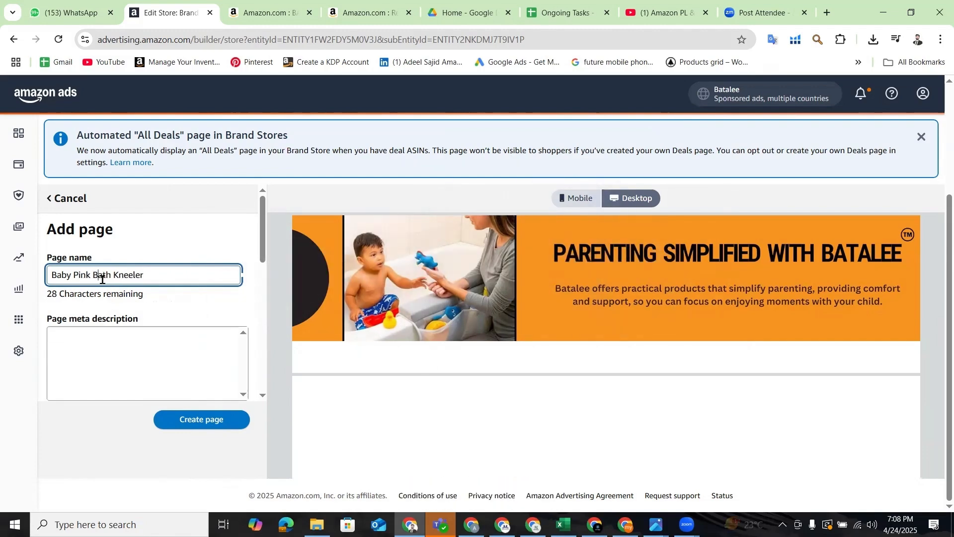
# Reuse the page name "Baby Pink Bath Kneeler" as the page meta description and create the page.
pyautogui.click(187, 419)
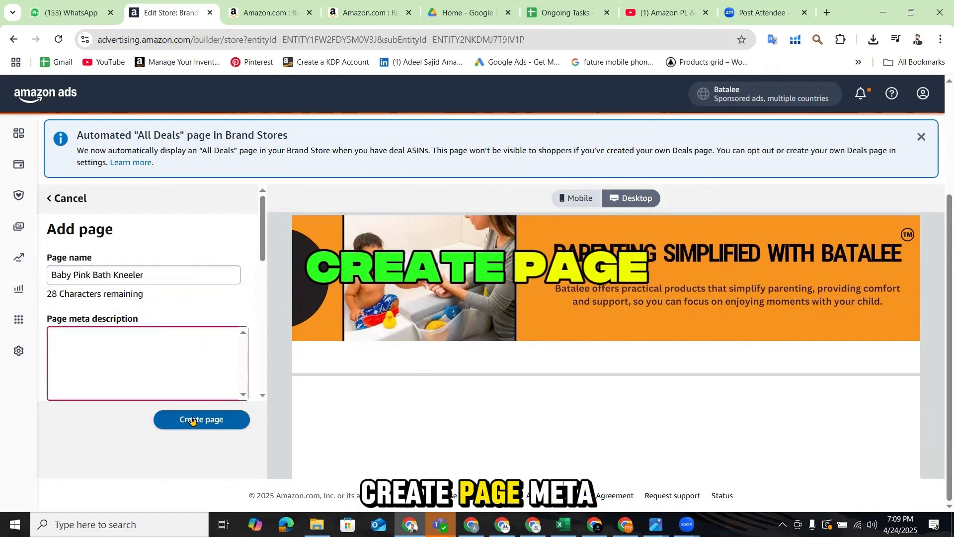
pyautogui.moveTo(144, 275); pyautogui.dragTo(52, 281)
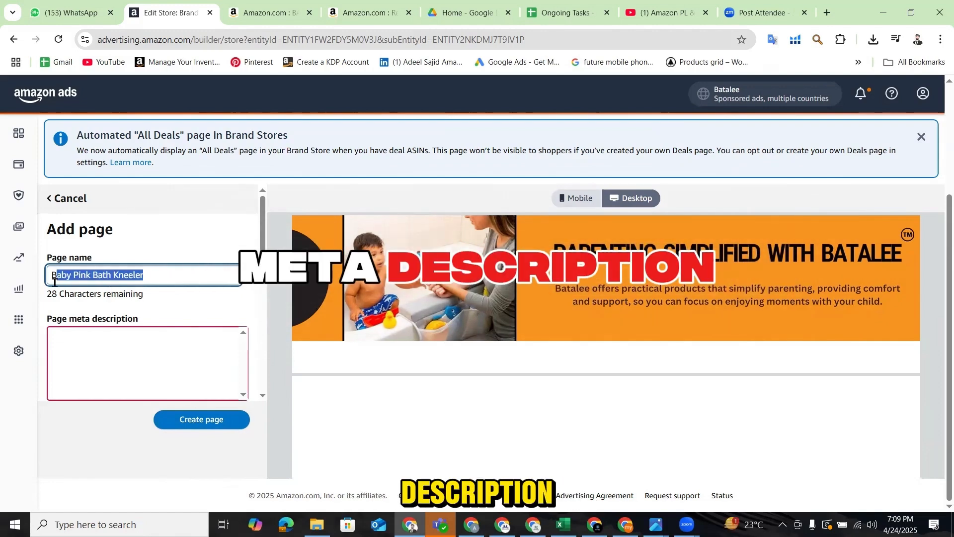
pyautogui.hotkey('ctrl', 'c')
pyautogui.click(89, 351)
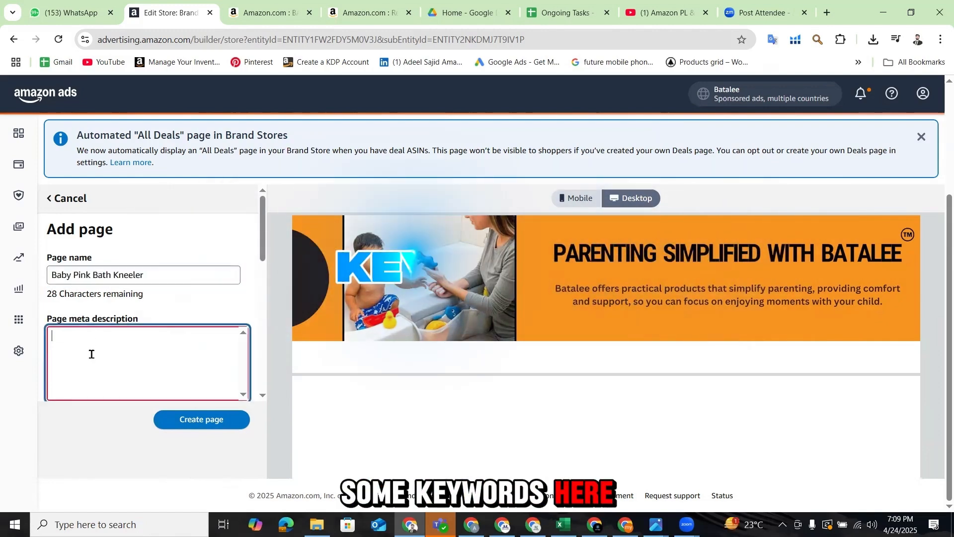
pyautogui.hotkey('ctrl', 'v')
pyautogui.click(180, 421)
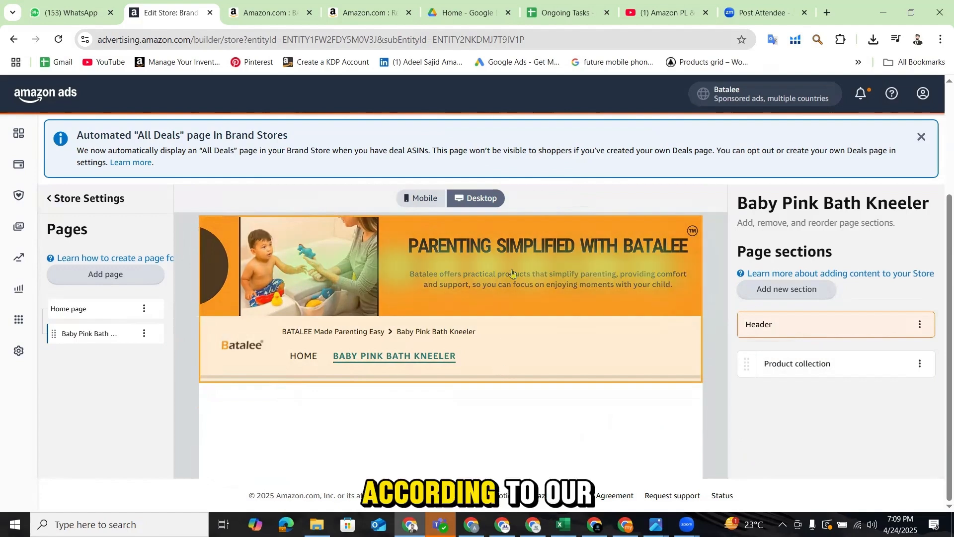
# Examine the section order of the Baby pink bath Kneeler column in the Canva layout and return to the store builder.
pyautogui.click(626, 524)
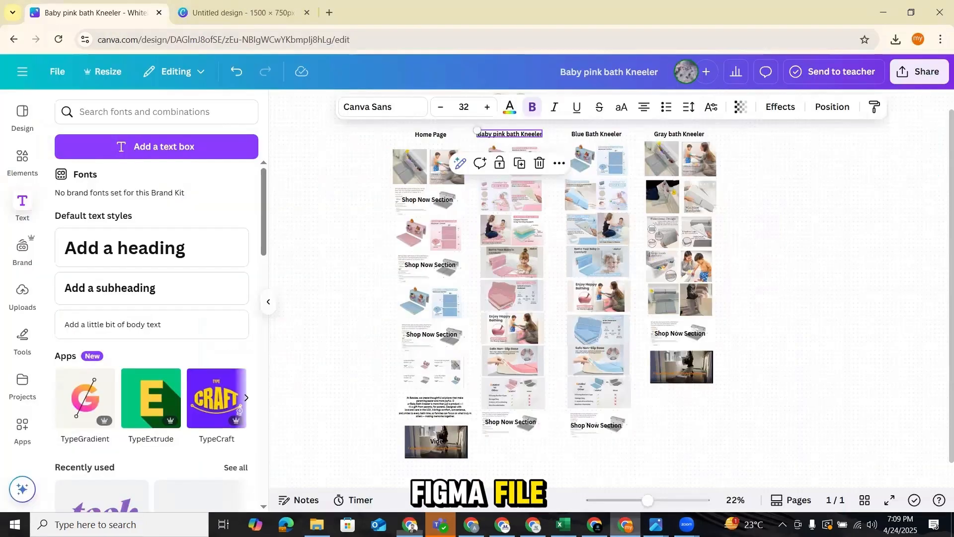
pyautogui.click(844, 312)
pyautogui.scroll(3, 843, 312)
pyautogui.scroll(-2, 507, 256)
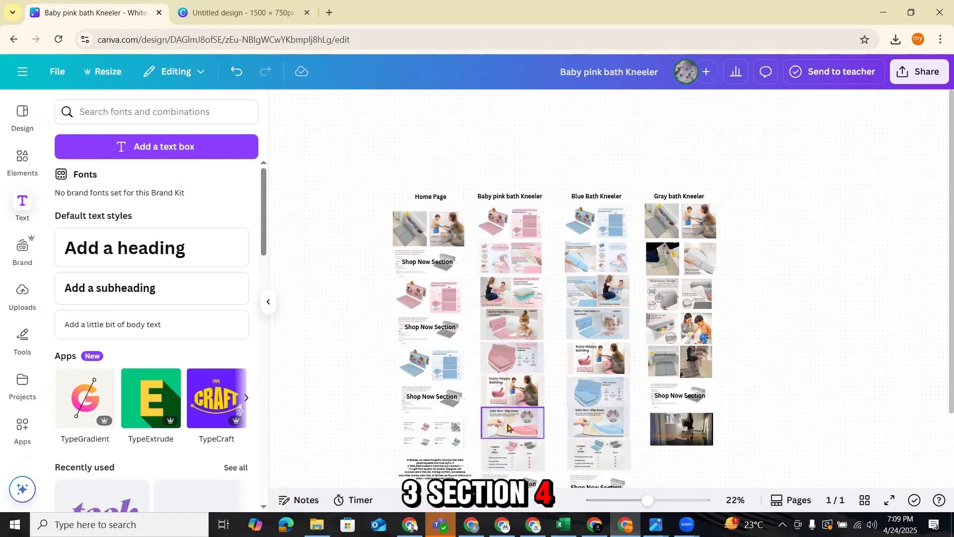
pyautogui.scroll(-2, 510, 464)
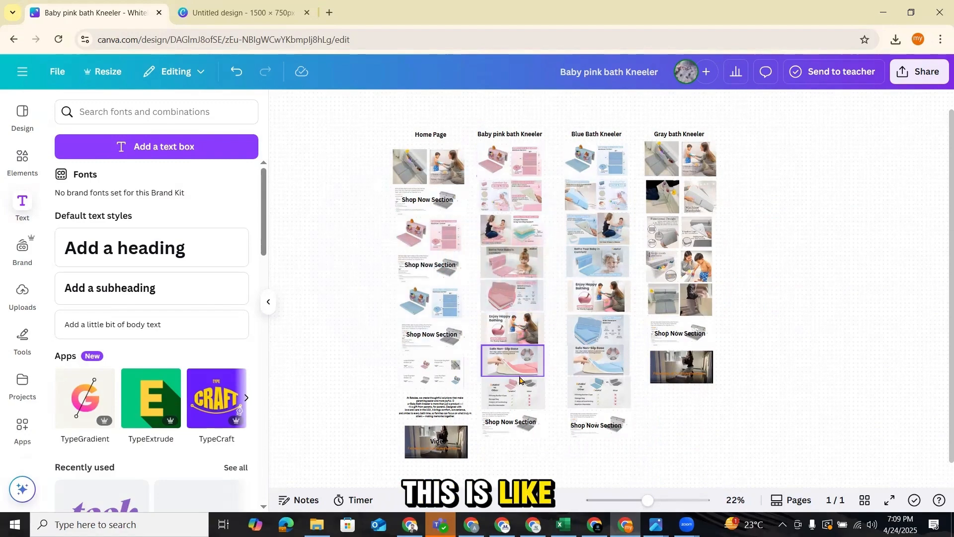
pyautogui.moveTo(410, 525)
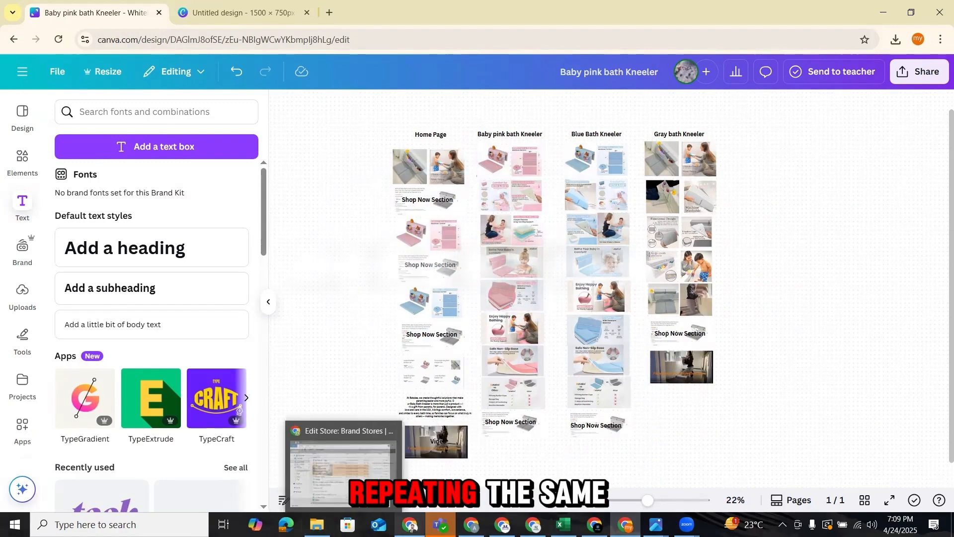
pyautogui.click(369, 427)
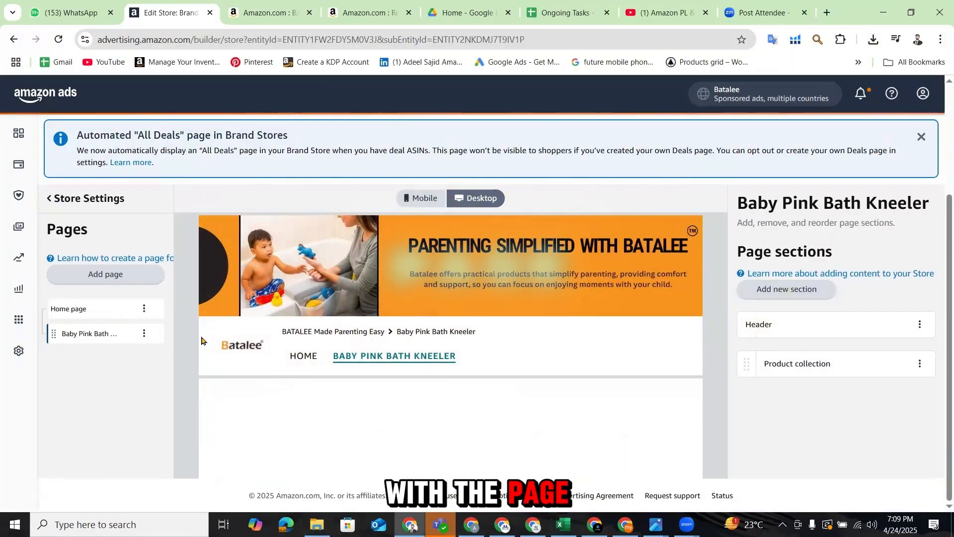
# Open the store preview, switch to its Home page and review all sections from the header down to the brand text.
pyautogui.scroll(3, 201, 341)
pyautogui.click(760, 257)
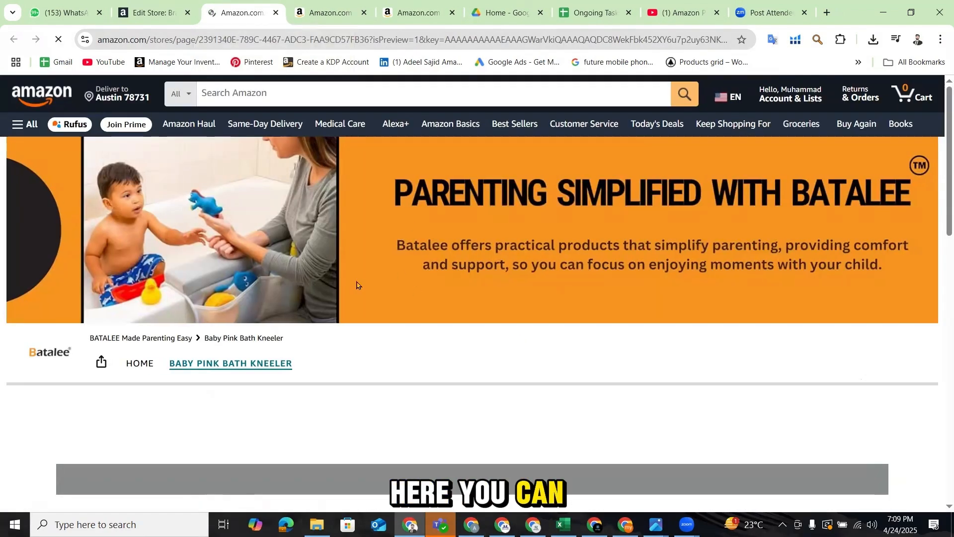
pyautogui.click(139, 365)
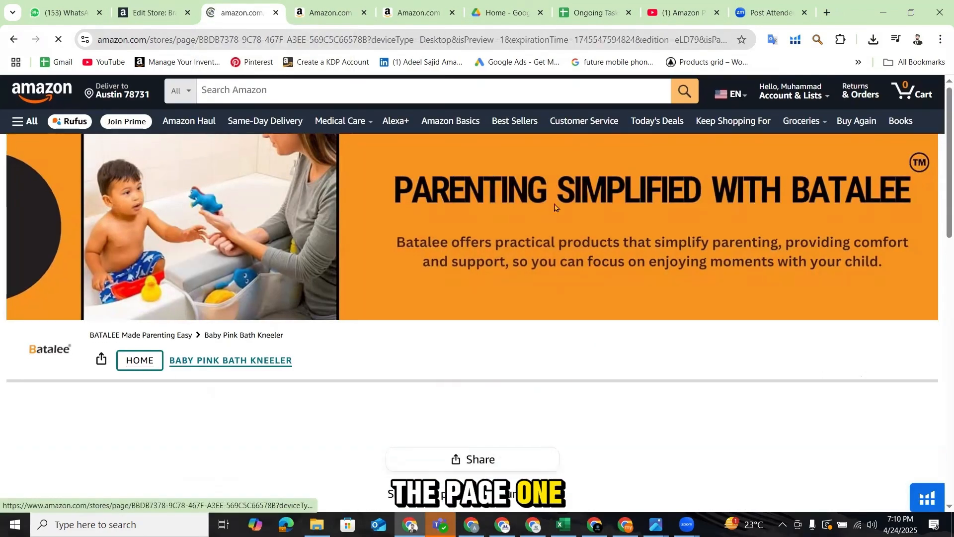
pyautogui.scroll(-4, 563, 309)
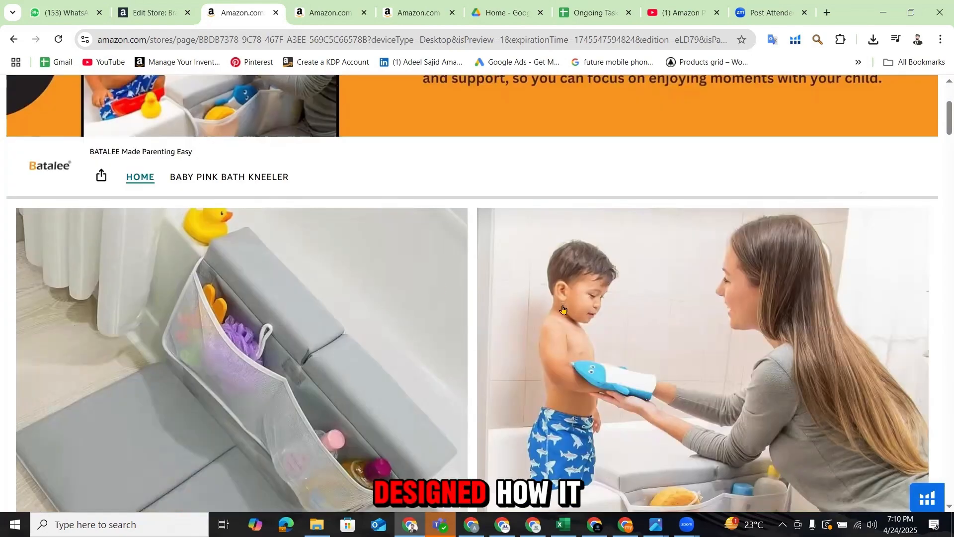
pyautogui.scroll(-15, 563, 310)
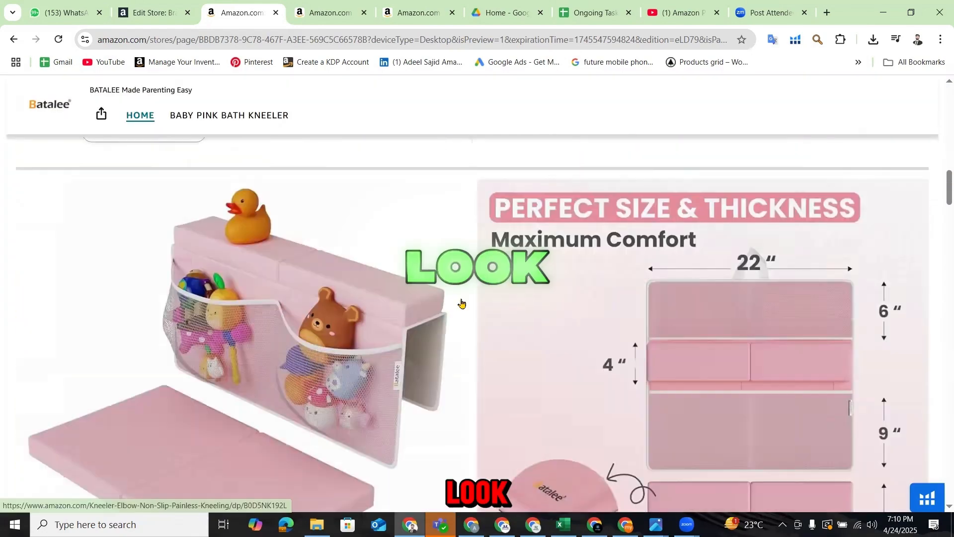
pyautogui.scroll(-20, 462, 303)
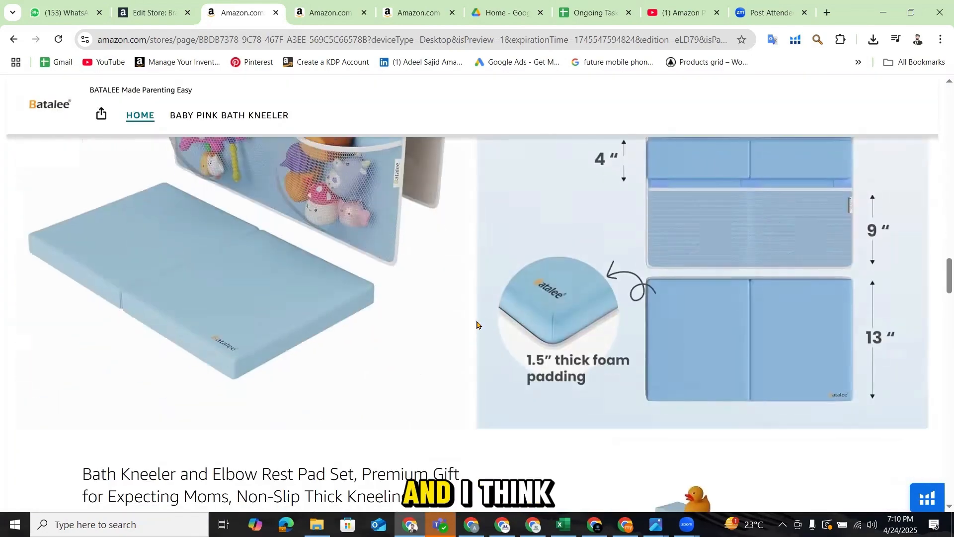
pyautogui.scroll(-15, 477, 324)
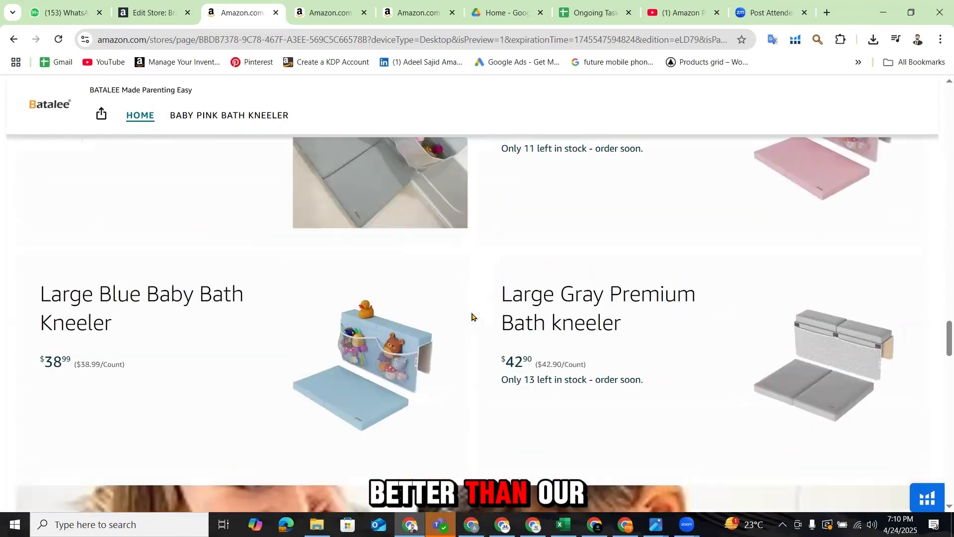
pyautogui.scroll(-20, 472, 317)
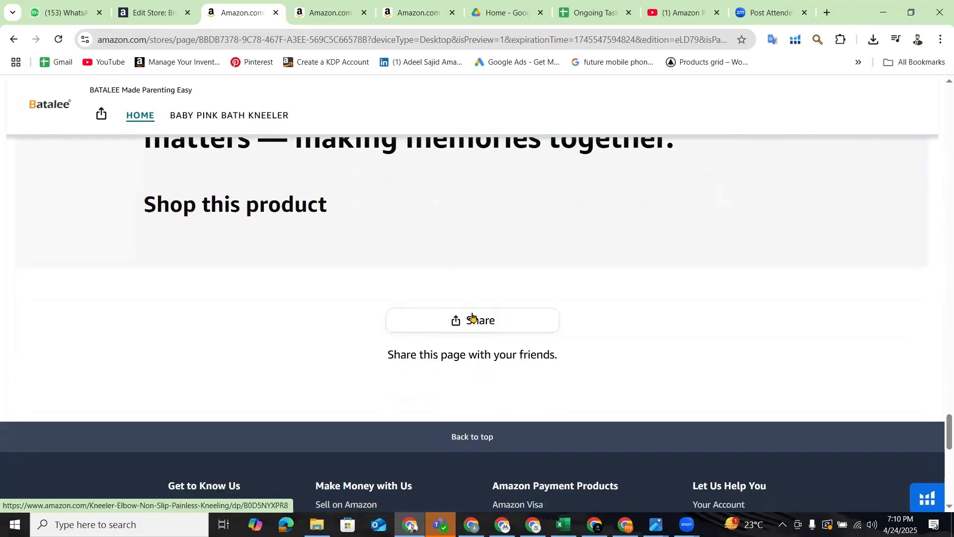
pyautogui.scroll(20, 466, 237)
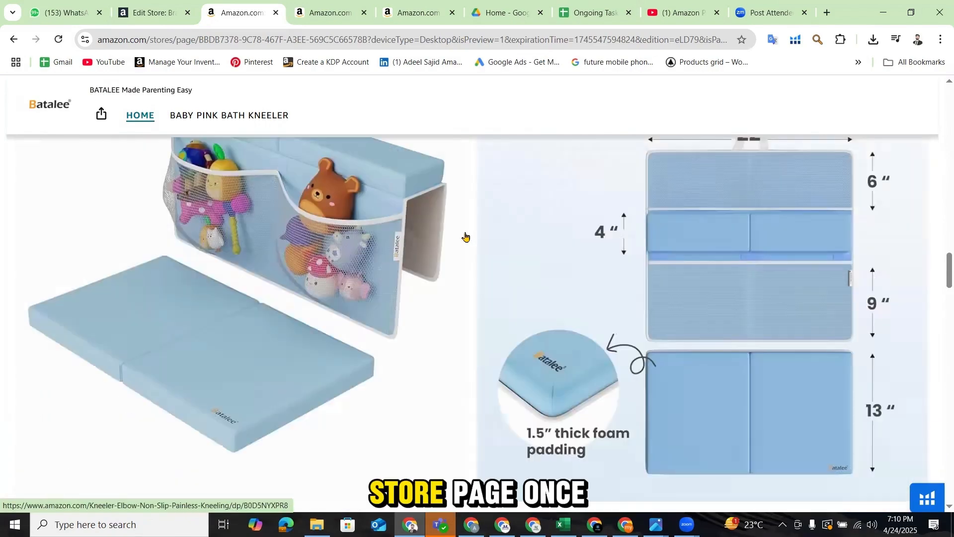
pyautogui.scroll(20, 465, 237)
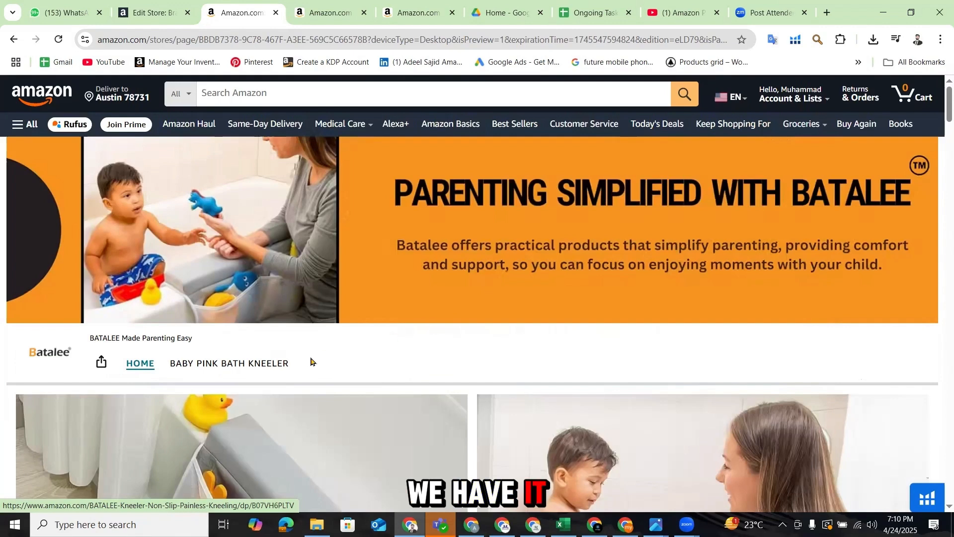